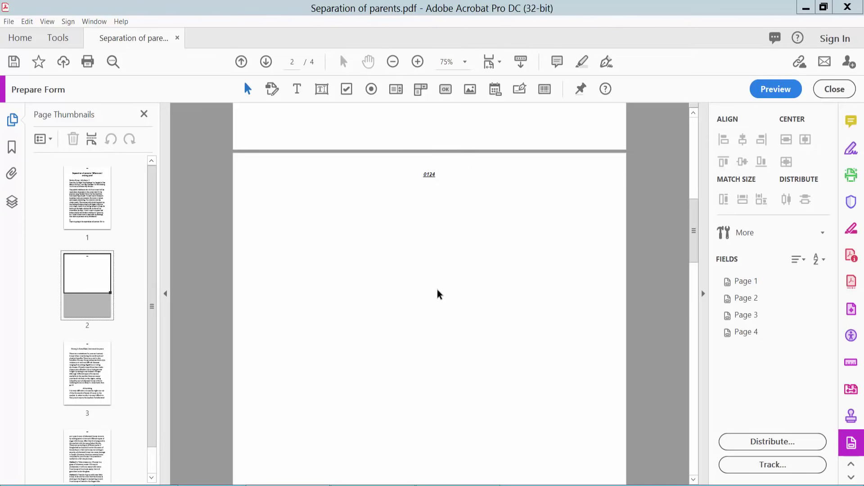
# Step: Draw a new button field, Button7, near the top of page 2 and open its properties, keeping it Visible
pyautogui.click(445, 91)
pyautogui.moveTo(341, 203); pyautogui.dragTo(455, 245)
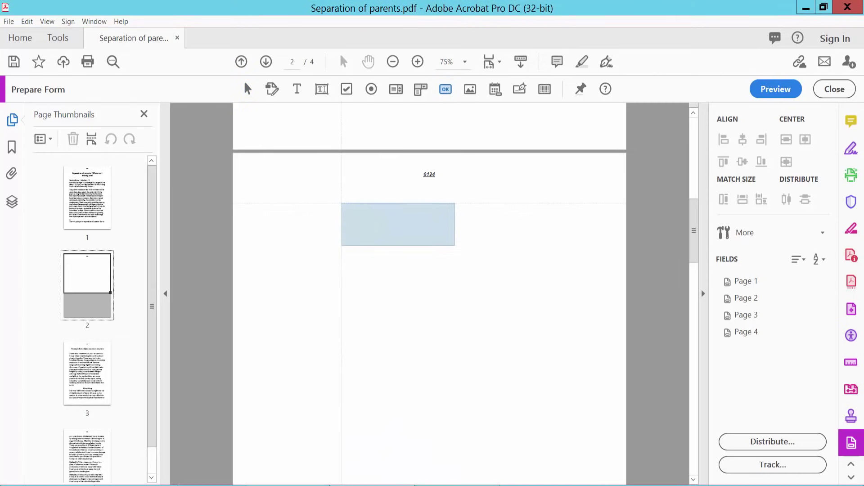
pyautogui.rightClick(410, 218)
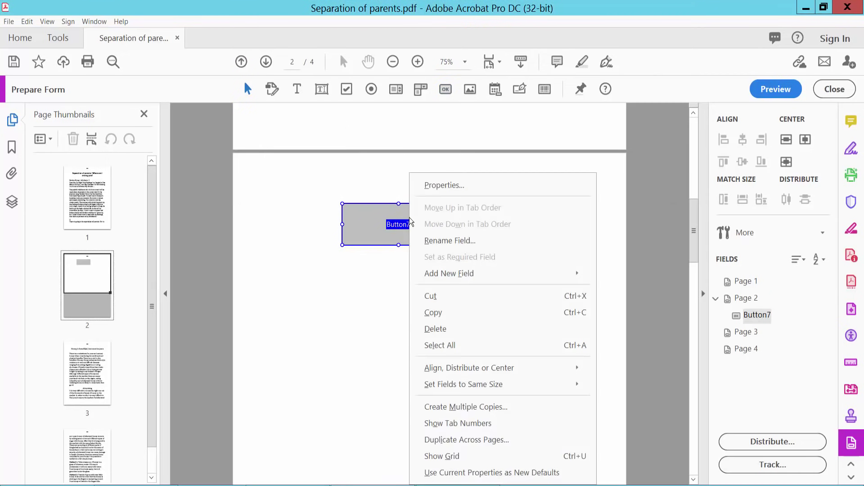
pyautogui.click(436, 182)
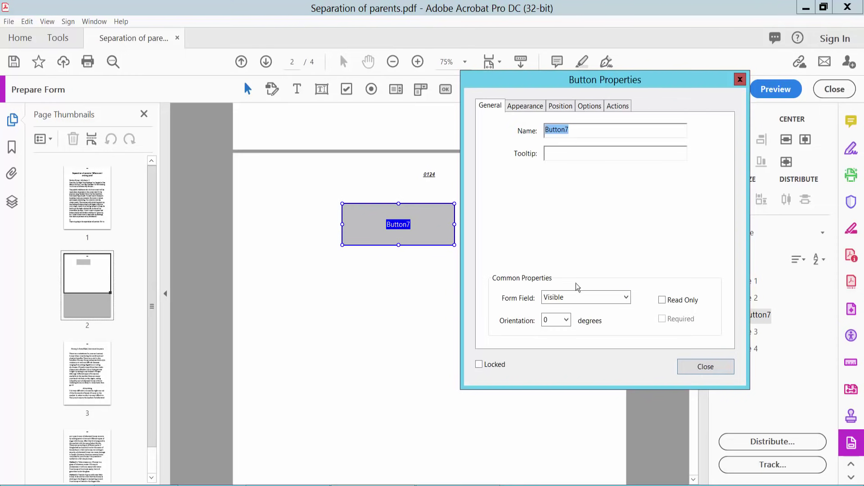
pyautogui.click(611, 299)
pyautogui.click(608, 297)
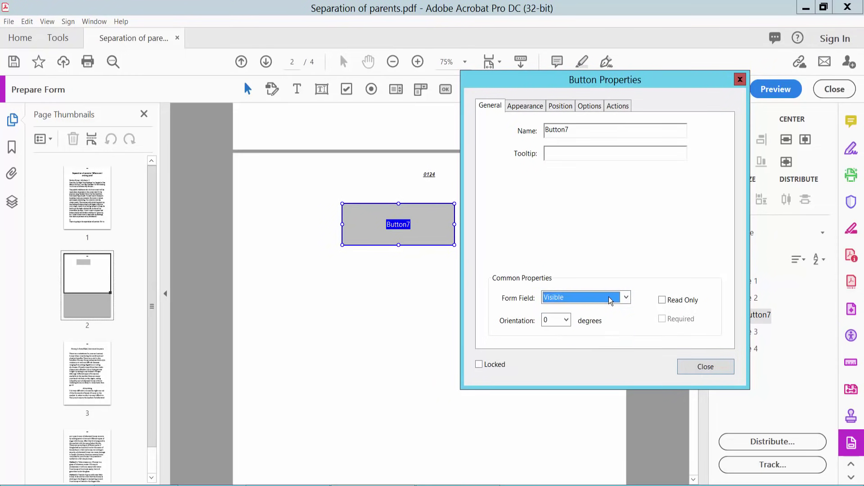
pyautogui.click(525, 106)
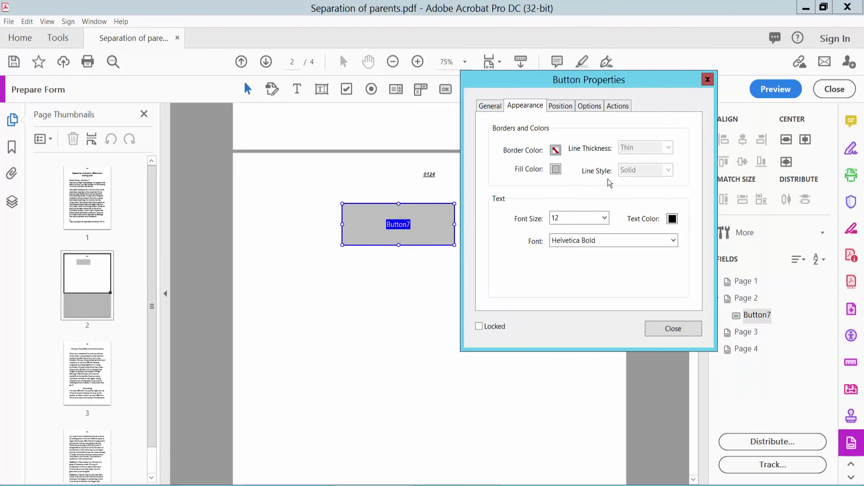
# Step: Give the button a pink border of Medium thickness with no fill colour
pyautogui.click(557, 150)
pyautogui.click(571, 185)
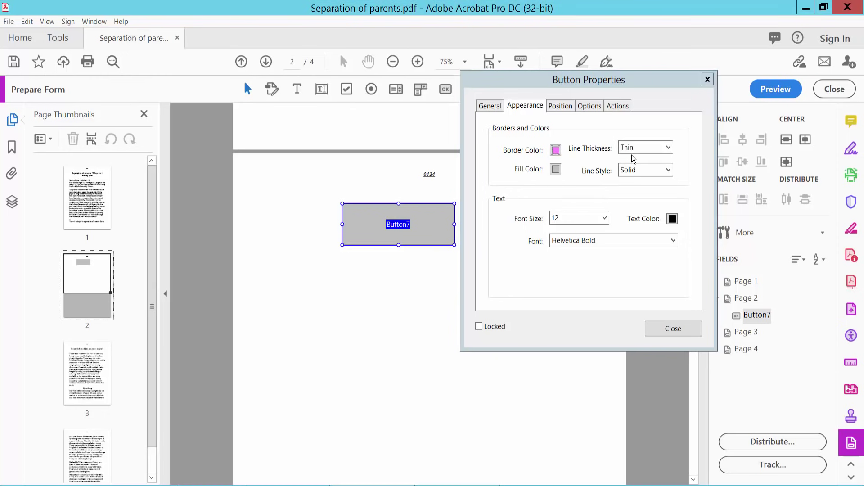
pyautogui.click(638, 150)
pyautogui.click(638, 169)
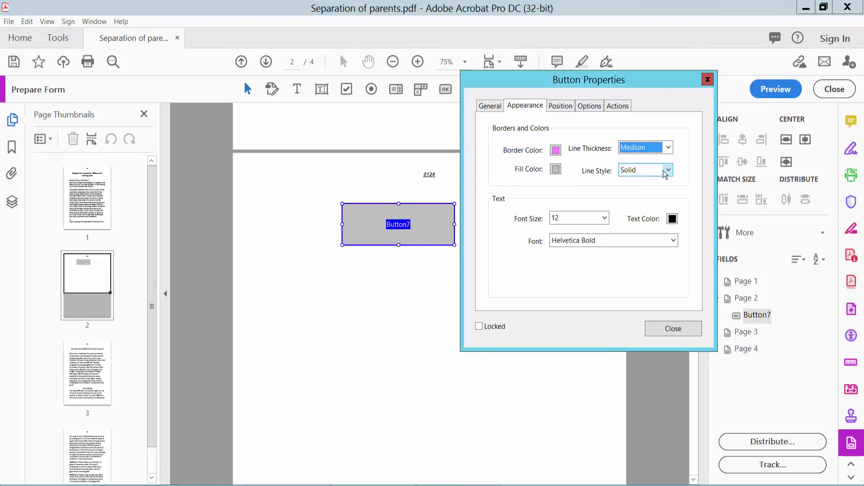
pyautogui.click(557, 169)
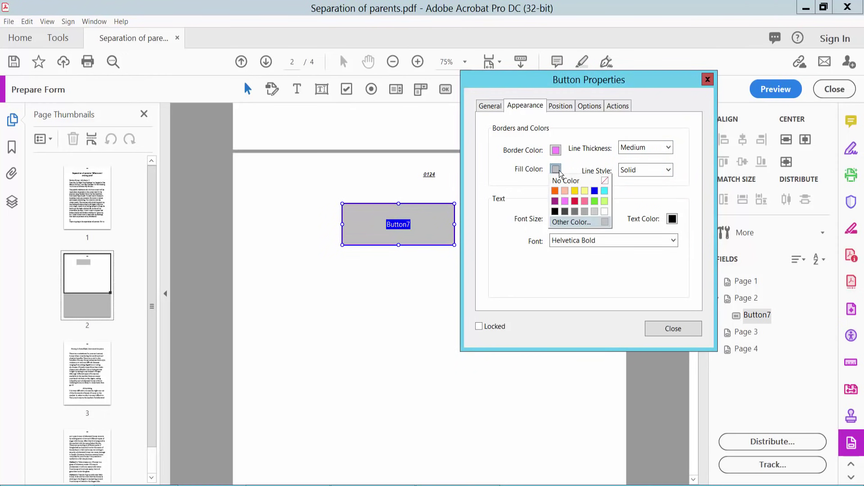
pyautogui.click(604, 182)
# Step: Make the button text blue, Auto font size, in Times Bold-Italic
pyautogui.click(675, 222)
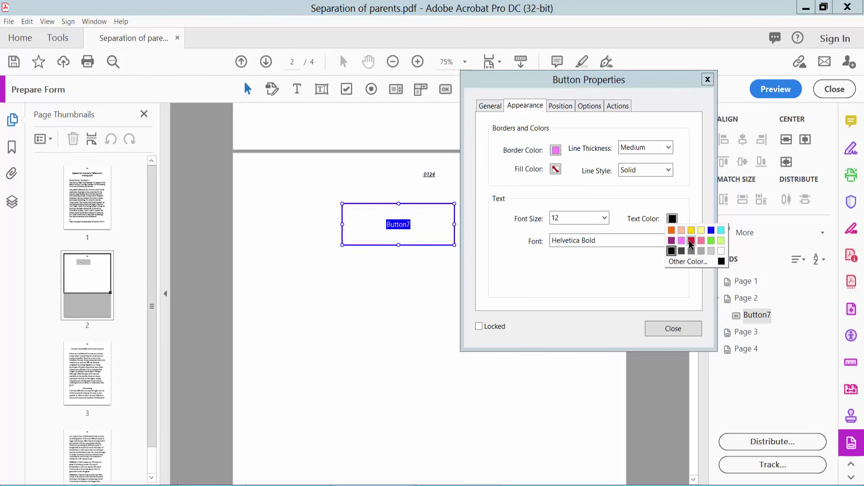
pyautogui.click(711, 230)
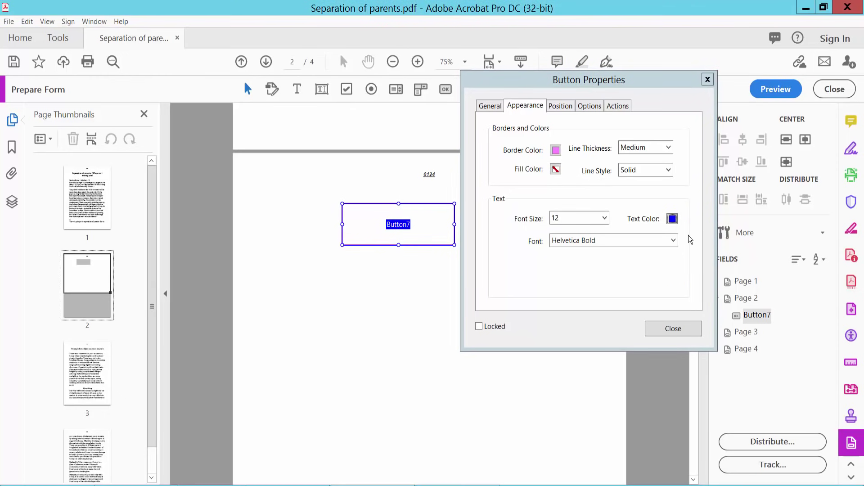
pyautogui.click(604, 220)
pyautogui.click(564, 236)
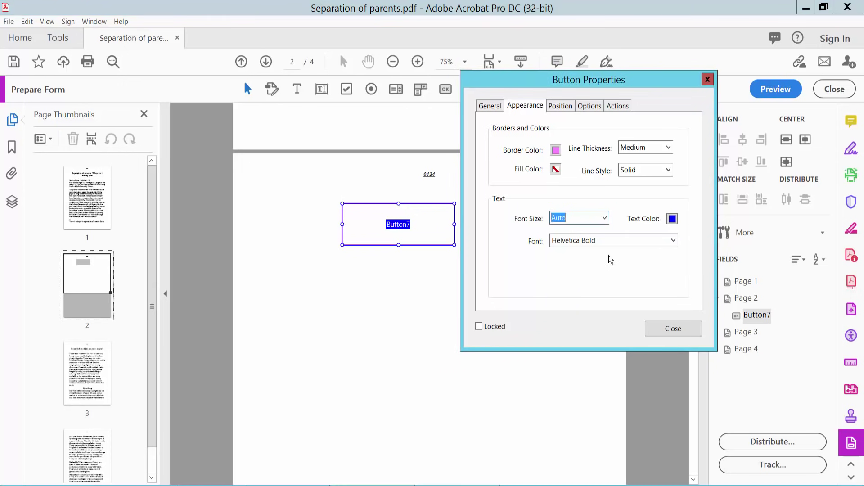
pyautogui.click(674, 240)
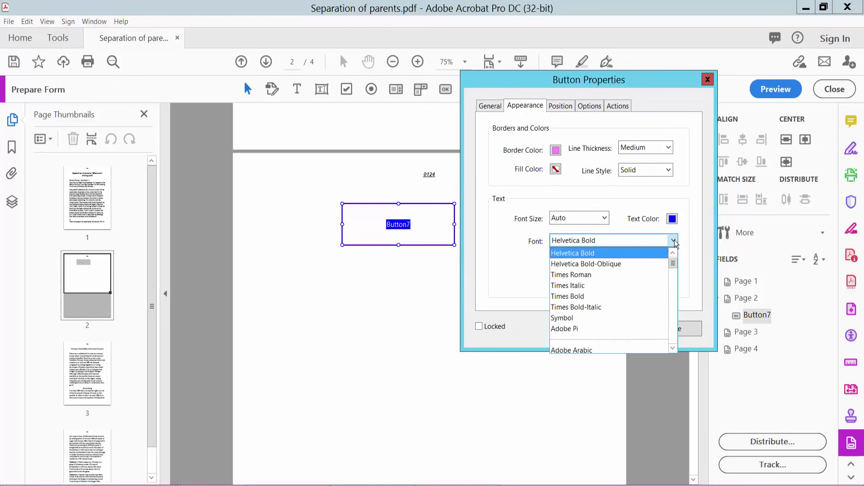
pyautogui.click(590, 308)
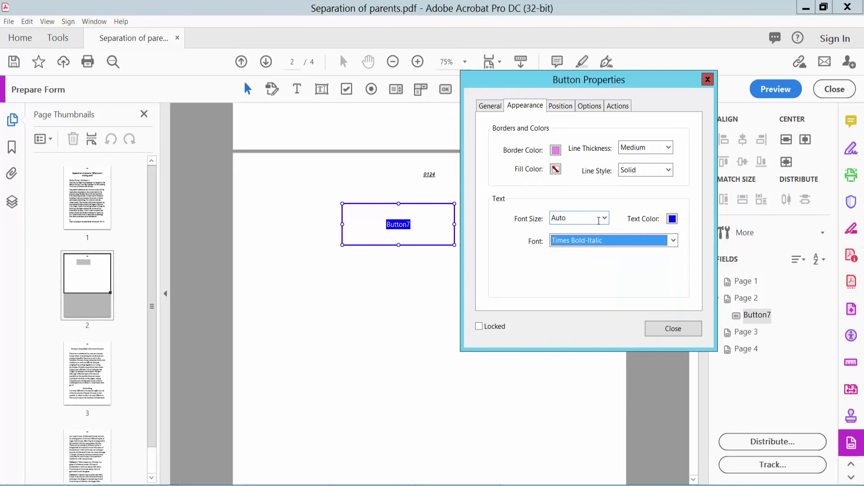
pyautogui.click(562, 107)
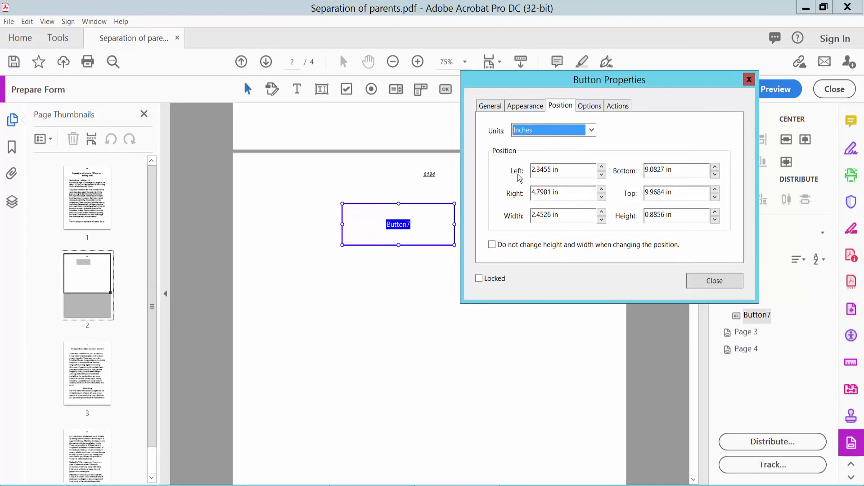
# Step: Set the button's left edge to 1.625 in and its bottom edge to 8.875 in
pyautogui.click(602, 174)
pyautogui.click(601, 175)
pyautogui.click(601, 175)
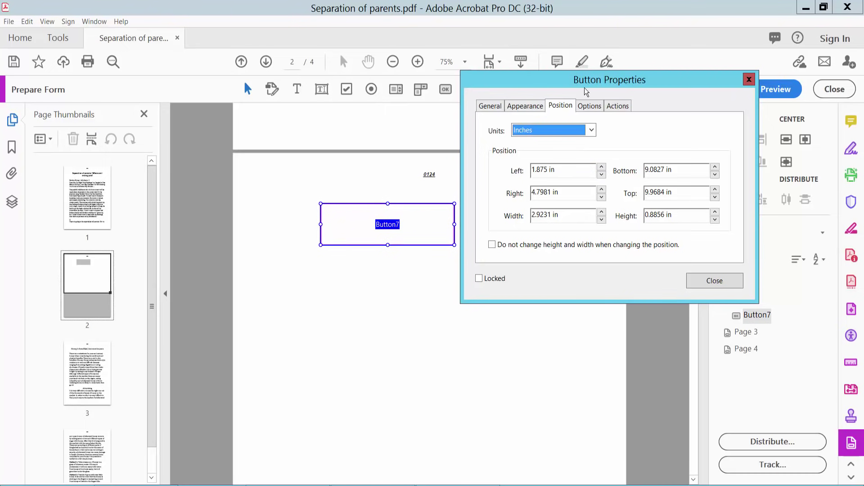
pyautogui.moveTo(558, 77); pyautogui.dragTo(635, 96)
pyautogui.click(678, 186)
pyautogui.click(678, 186)
pyautogui.click(678, 187)
pyautogui.click(792, 186)
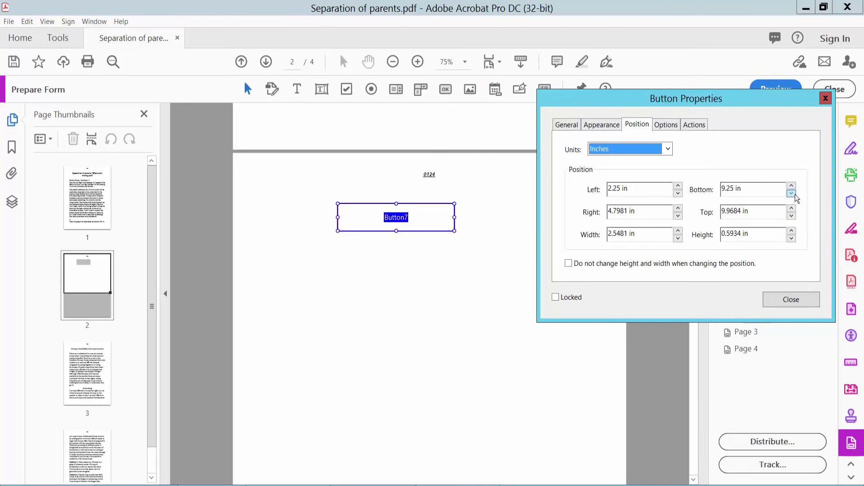
pyautogui.click(795, 193)
pyautogui.click(795, 194)
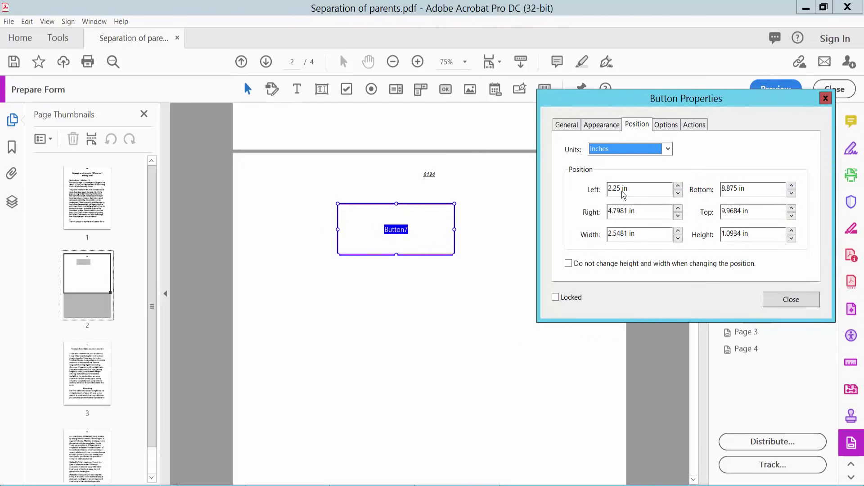
pyautogui.click(679, 195)
pyautogui.click(678, 194)
pyautogui.click(679, 195)
pyautogui.click(679, 194)
pyautogui.click(679, 194)
# Step: Make the button 3.125 in wide and 1.125 in tall, giving Right 4.75 and Top 10 in
pyautogui.click(677, 238)
pyautogui.click(677, 239)
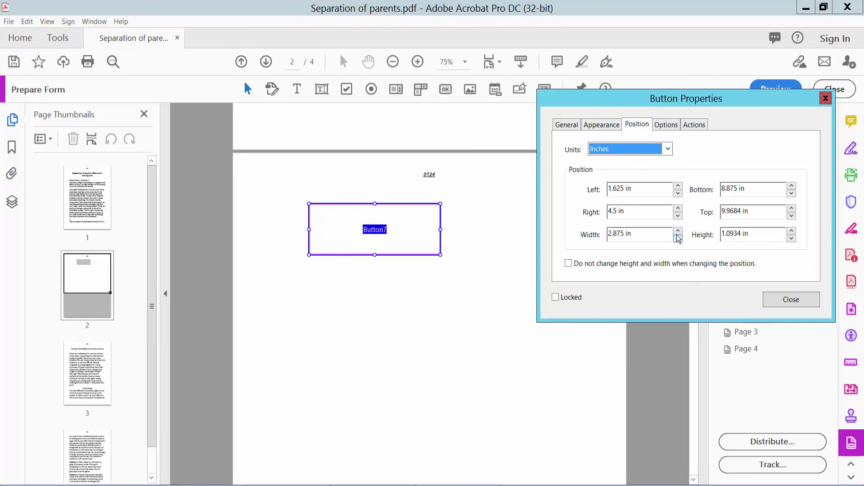
pyautogui.click(678, 231)
pyautogui.click(678, 230)
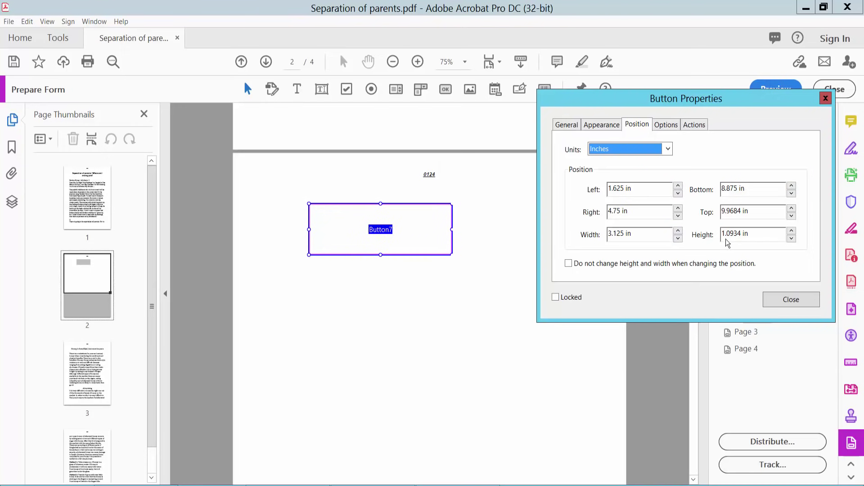
pyautogui.click(792, 231)
pyautogui.click(791, 238)
pyautogui.click(791, 239)
pyautogui.click(792, 238)
pyautogui.click(792, 230)
pyautogui.click(791, 231)
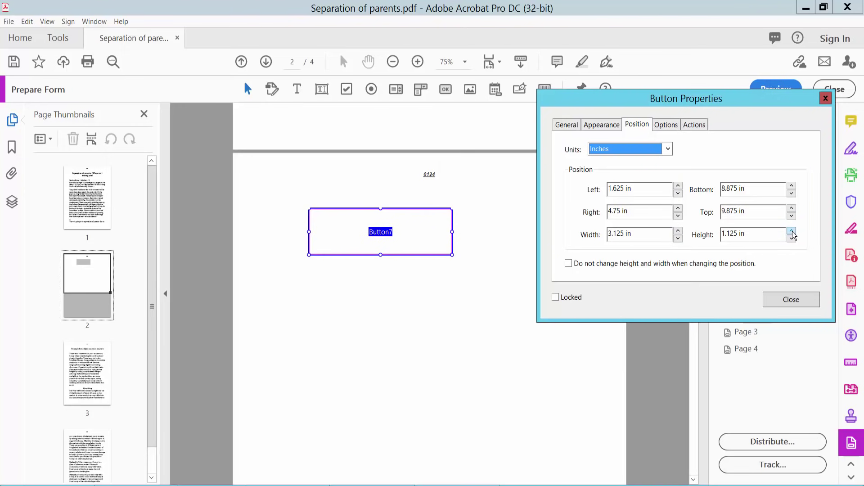
pyautogui.click(672, 125)
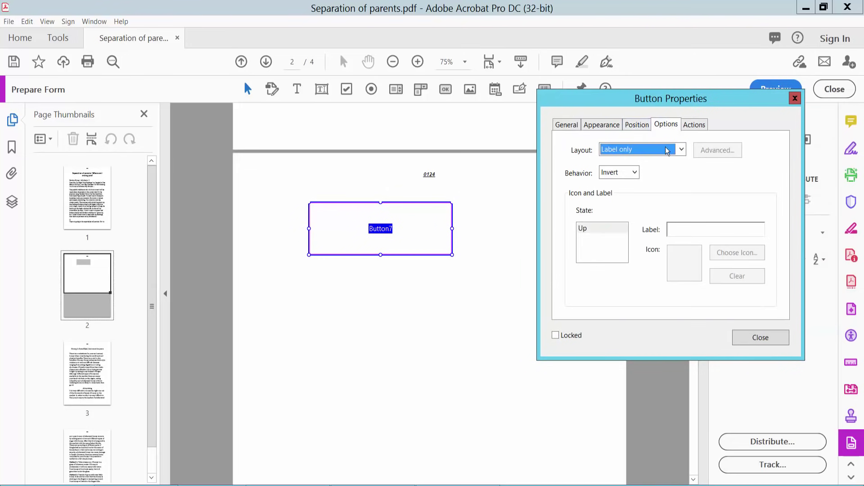
# Step: Give the button the label 'Print form'
pyautogui.click(692, 230)
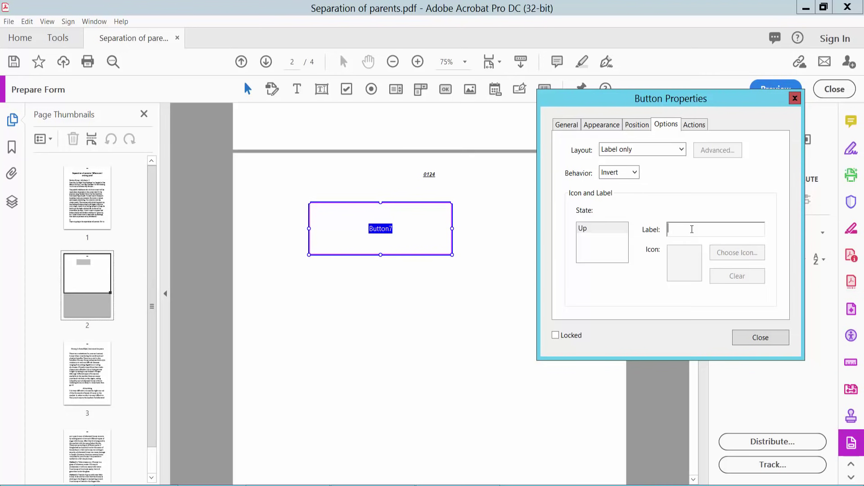
pyautogui.write('Print form')
pyautogui.click(695, 126)
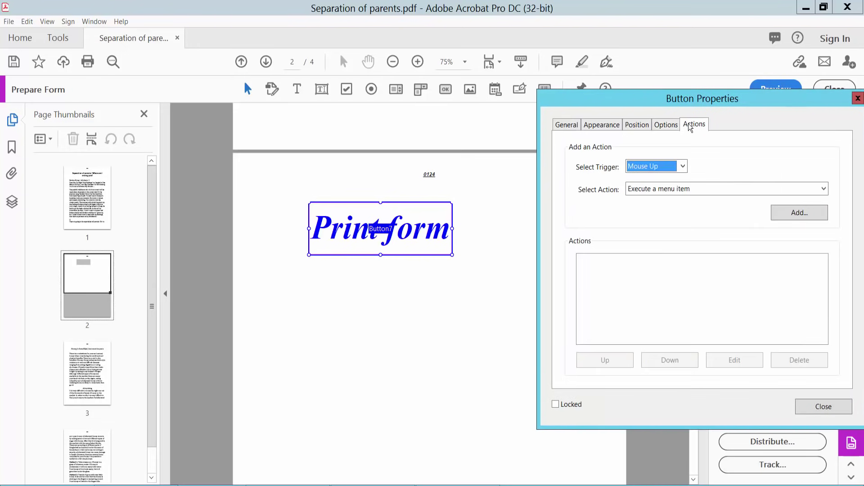
# Step: Add an Execute a menu item action running File > Print on Mouse Up, then close the properties
pyautogui.click(672, 191)
pyautogui.scroll(-2, 676, 231)
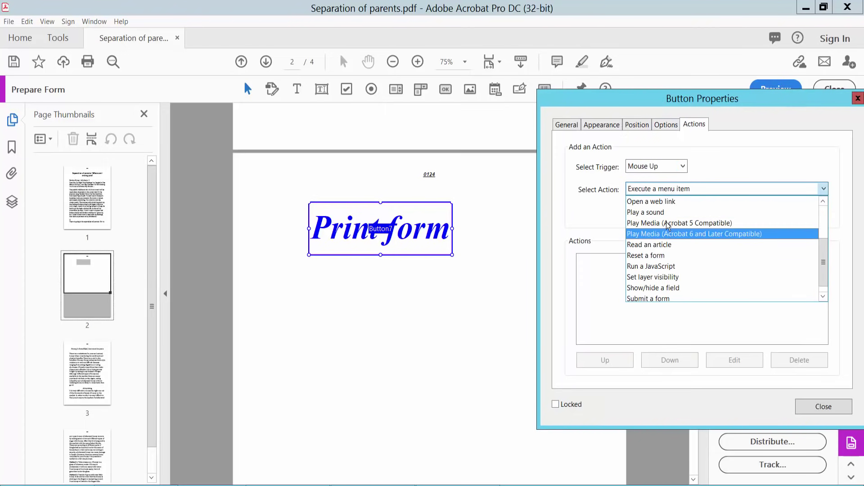
pyautogui.click(663, 189)
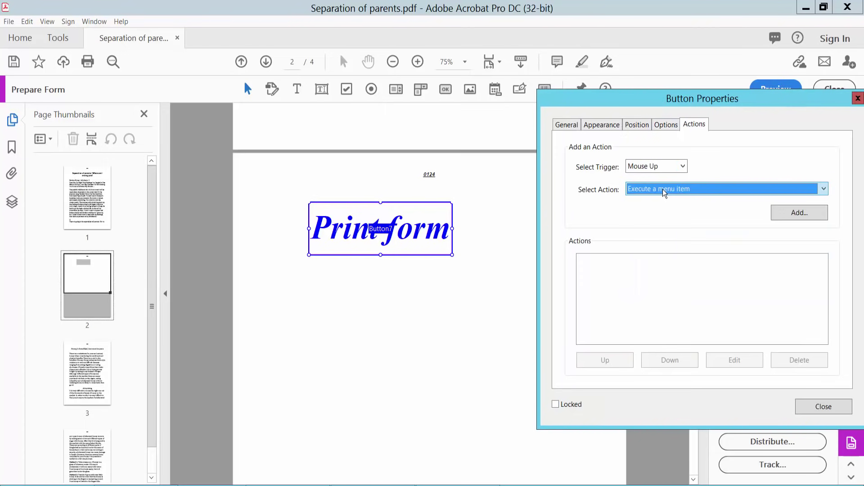
pyautogui.click(803, 214)
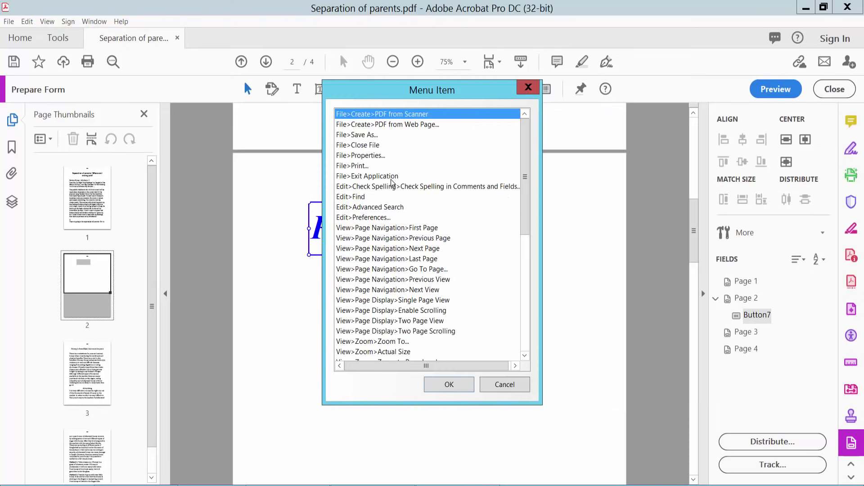
pyautogui.click(355, 167)
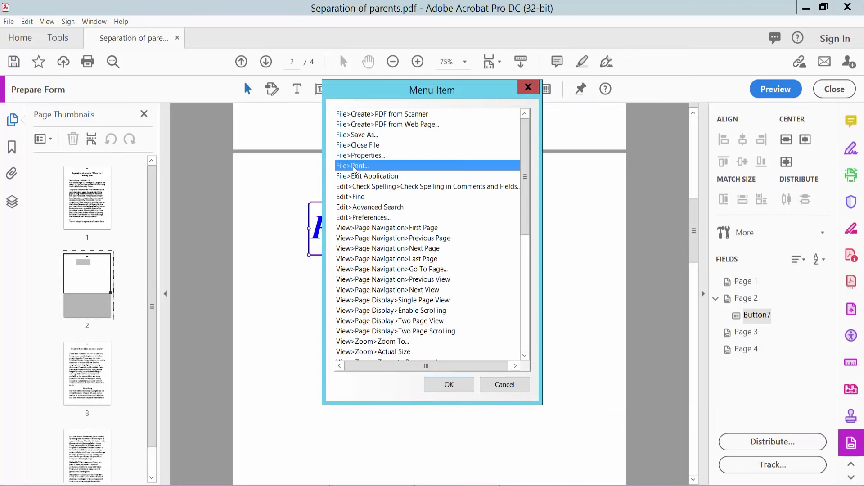
pyautogui.click(447, 387)
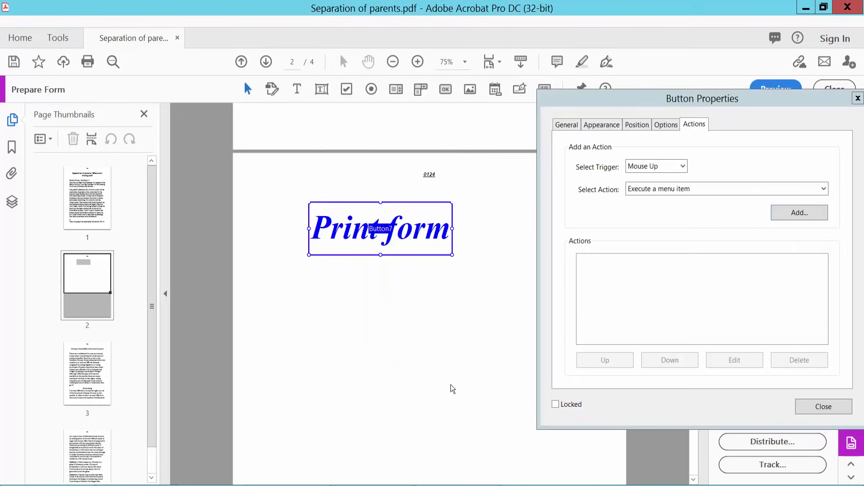
pyautogui.click(824, 406)
# Step: In preview, press Print form to confirm the Print dialog opens, then close it
pyautogui.click(772, 88)
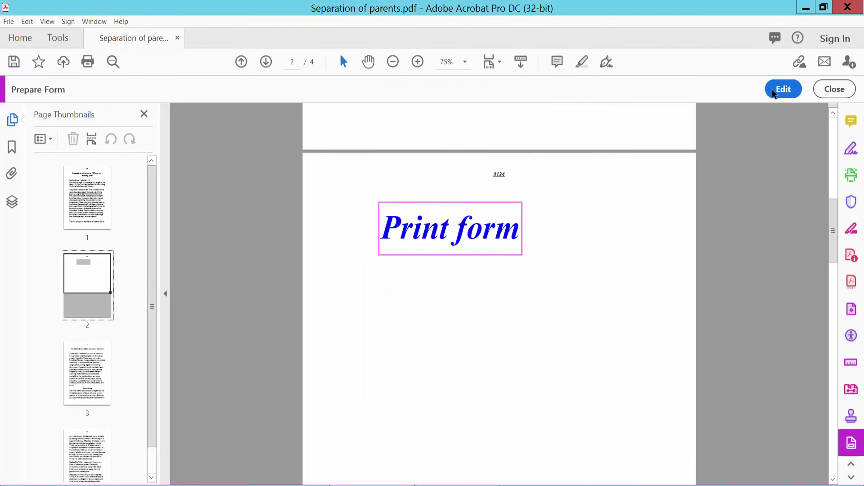
pyautogui.click(457, 234)
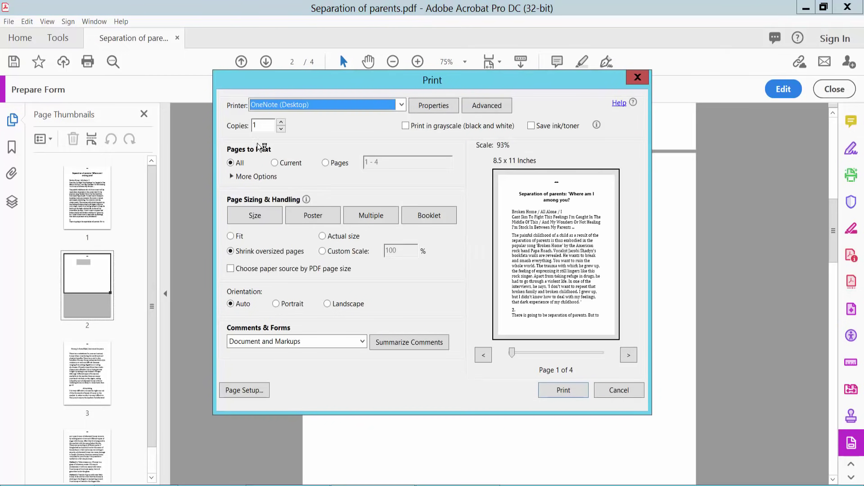
pyautogui.moveTo(539, 82); pyautogui.dragTo(474, 72)
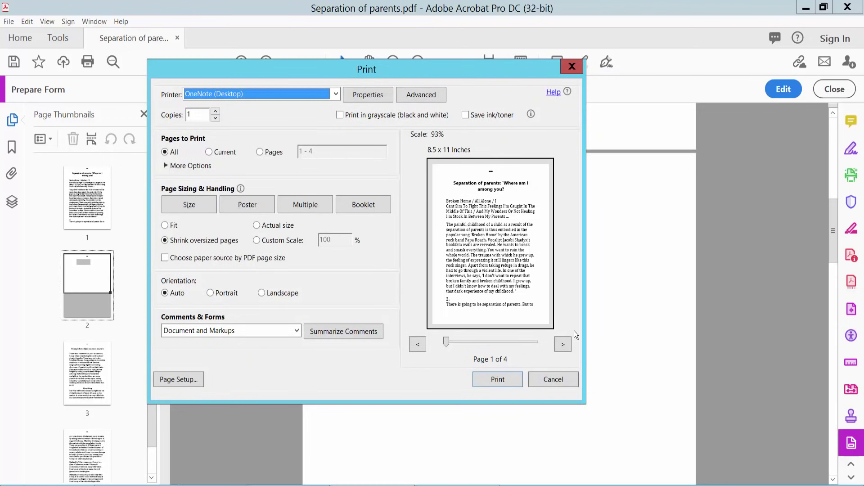
pyautogui.click(572, 67)
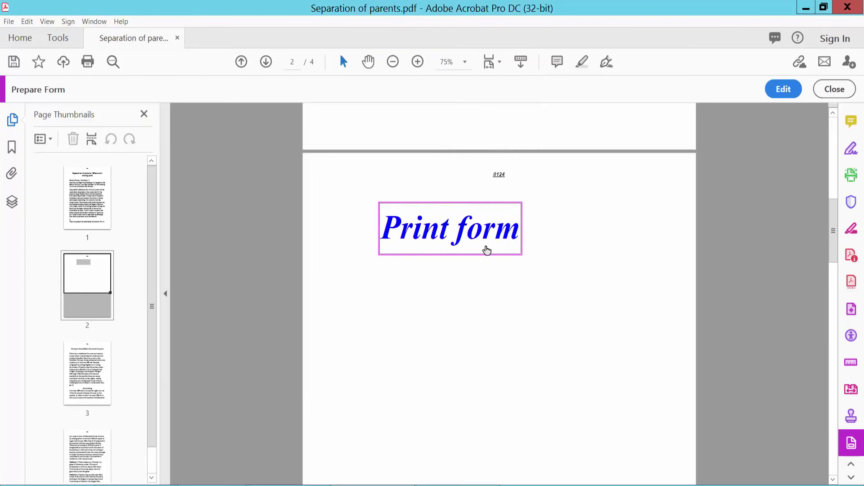
# Step: Return to form editing and reopen Button7's properties to browse the available action types
pyautogui.click(790, 86)
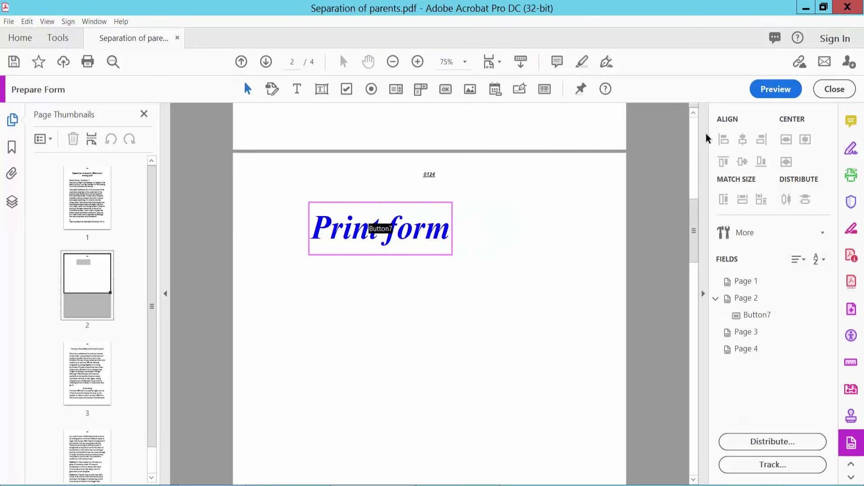
pyautogui.rightClick(400, 225)
pyautogui.click(435, 185)
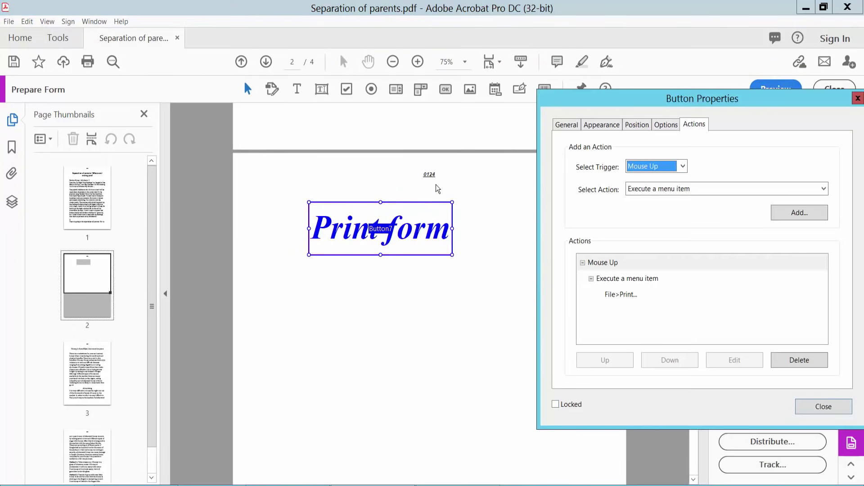
pyautogui.click(719, 189)
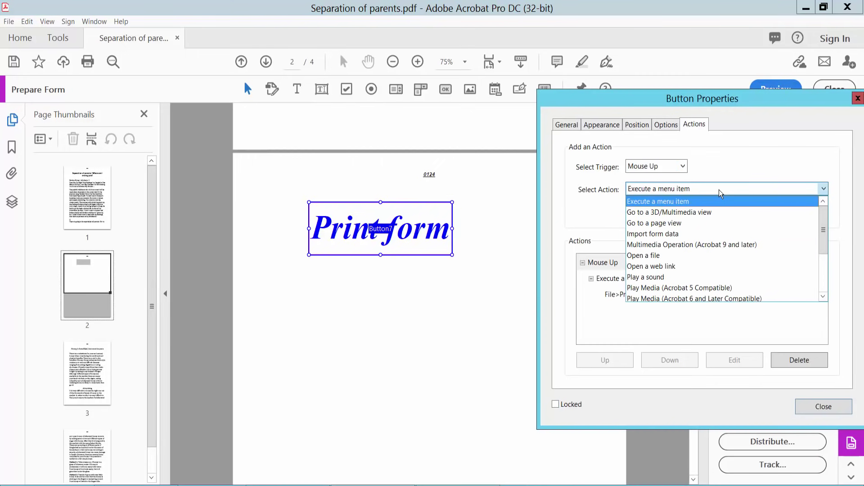
pyautogui.scroll(-3, 696, 256)
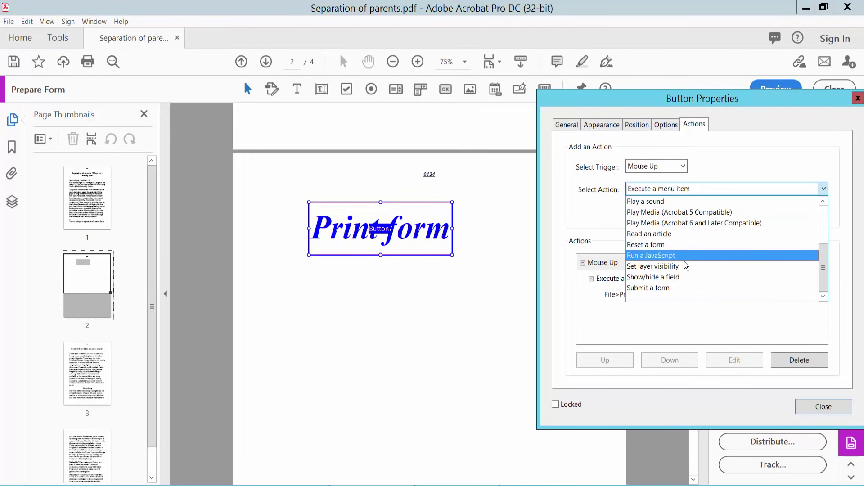
# Step: Choose Submit a form as the action type and delete the existing print action
pyautogui.click(662, 288)
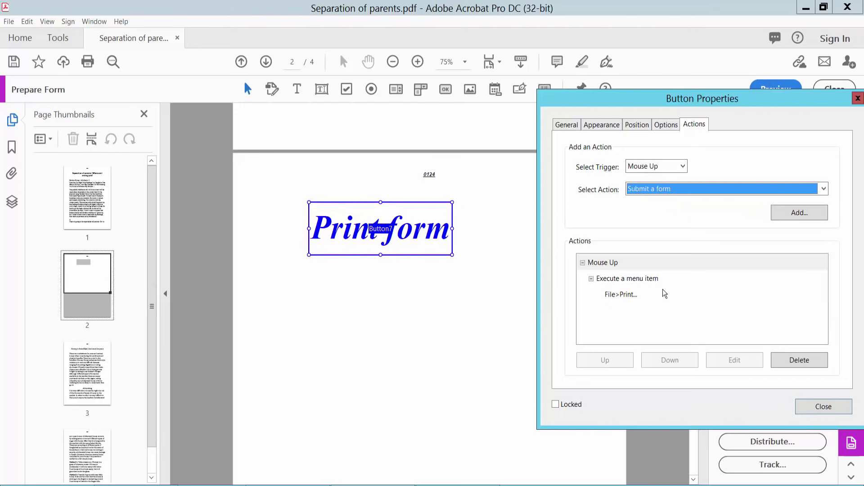
pyautogui.click(611, 280)
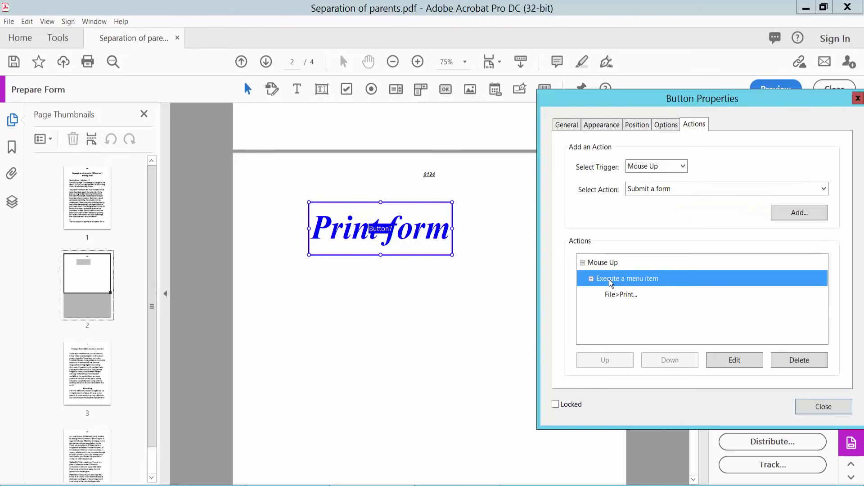
pyautogui.click(796, 361)
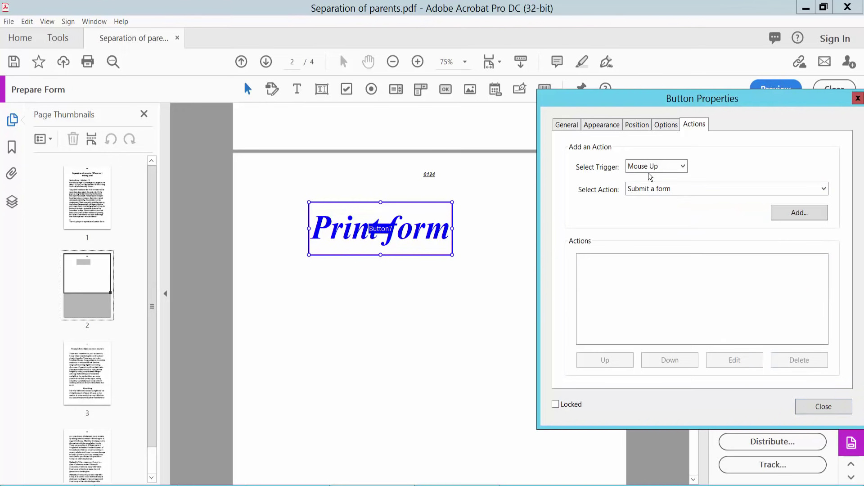
# Step: Change the button label from 'Print form' to 'Submit form'
pyautogui.click(668, 126)
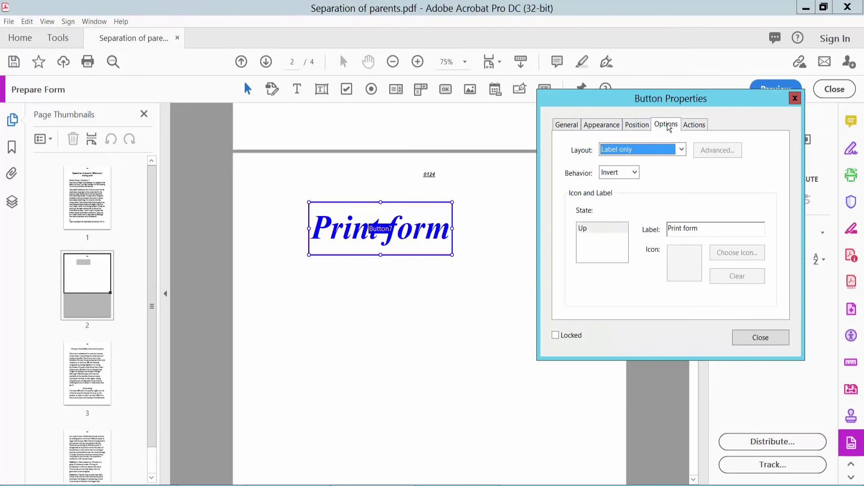
pyautogui.moveTo(702, 228); pyautogui.dragTo(639, 228)
pyautogui.click(682, 228)
pyautogui.write('su')
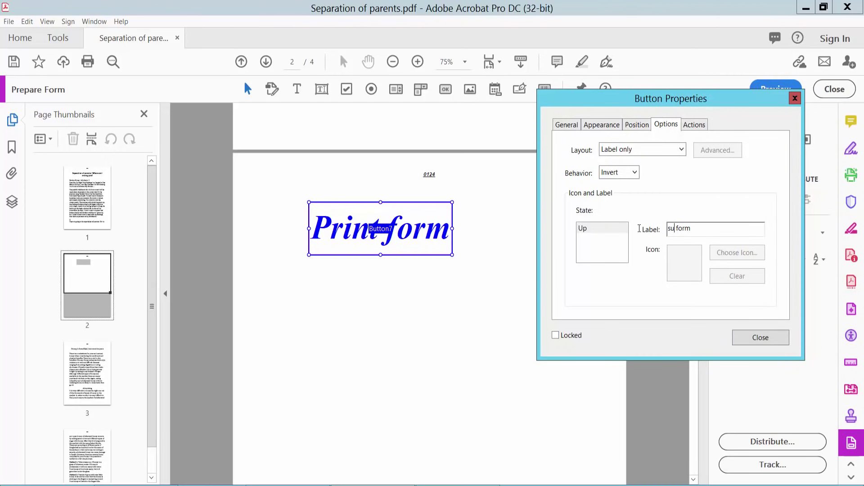
pyautogui.press('BackSpace')
pyautogui.press('BackSpace')
pyautogui.write('Submit')
# Step: Set the button's text colour to red and close the properties
pyautogui.click(641, 126)
pyautogui.click(602, 125)
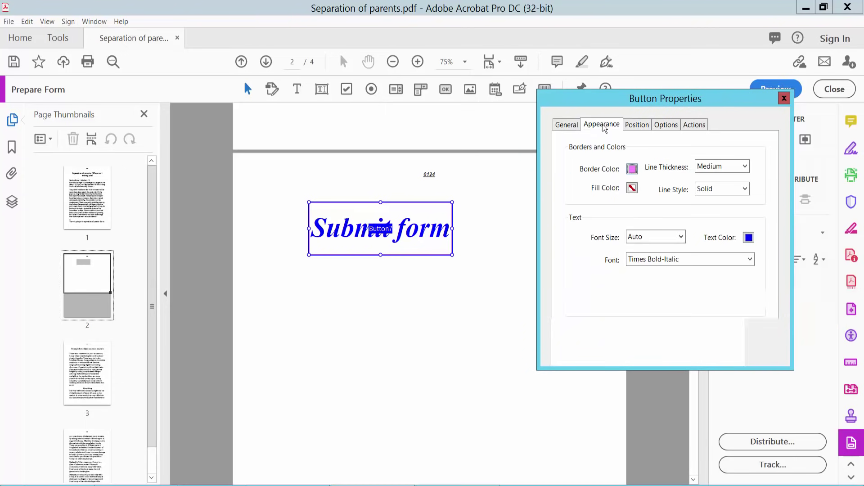
pyautogui.click(750, 238)
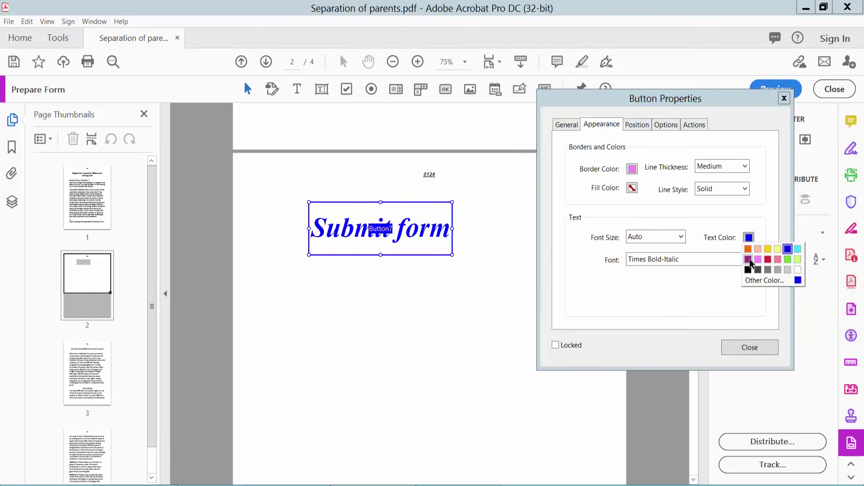
pyautogui.click(768, 260)
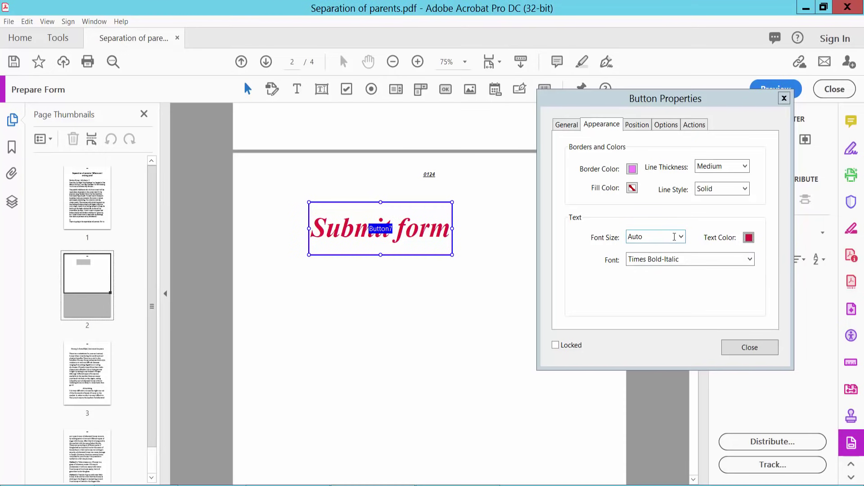
pyautogui.click(752, 347)
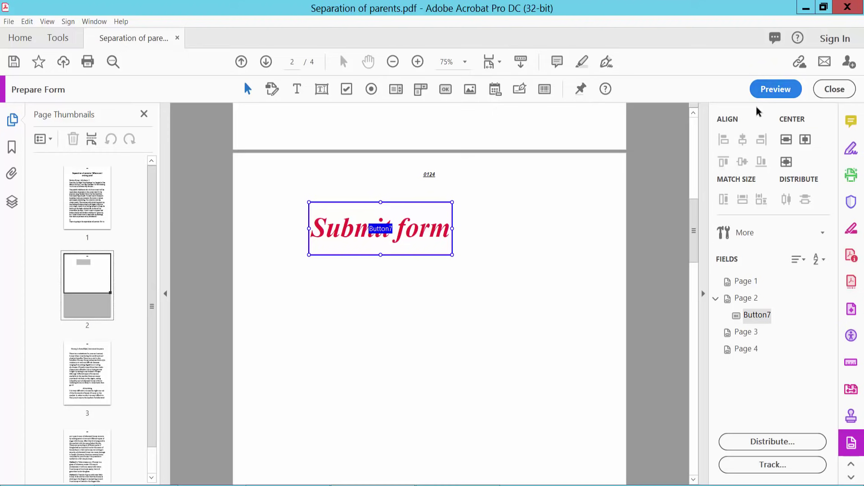
# Step: Add a Submit a form action sending the form to a mailto: e-mail address, then close the properties
pyautogui.rightClick(419, 227)
pyautogui.click(450, 186)
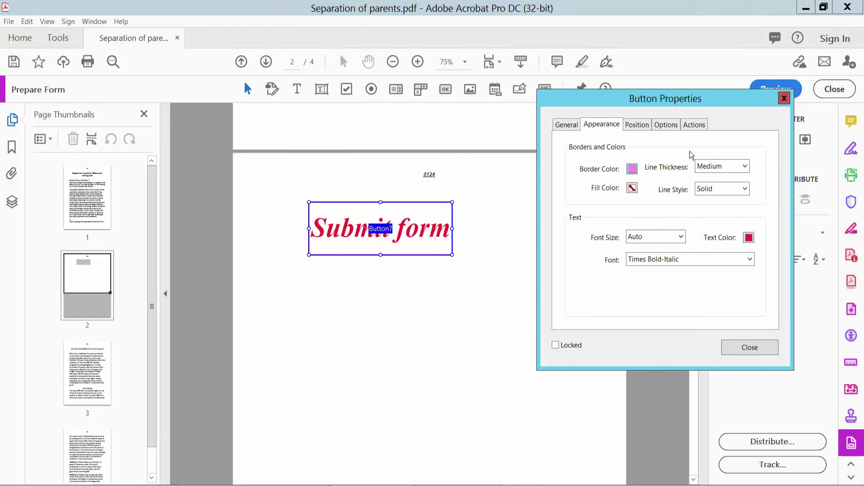
pyautogui.click(694, 125)
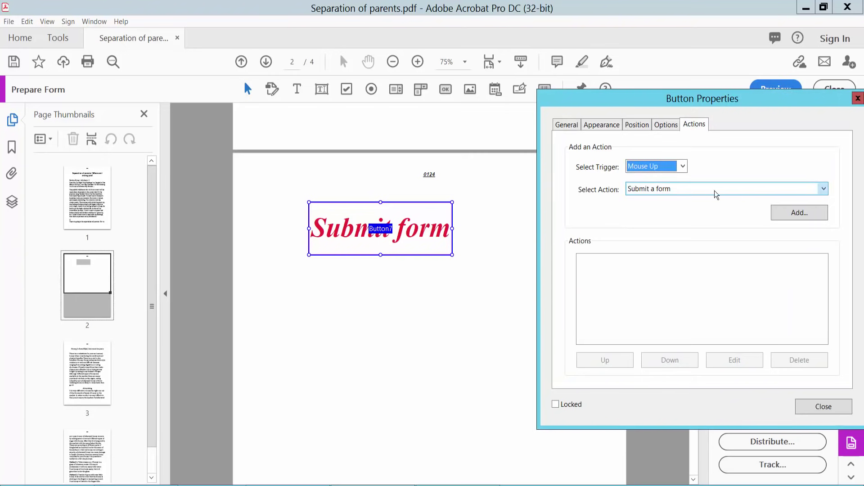
pyautogui.click(752, 188)
pyautogui.click(648, 287)
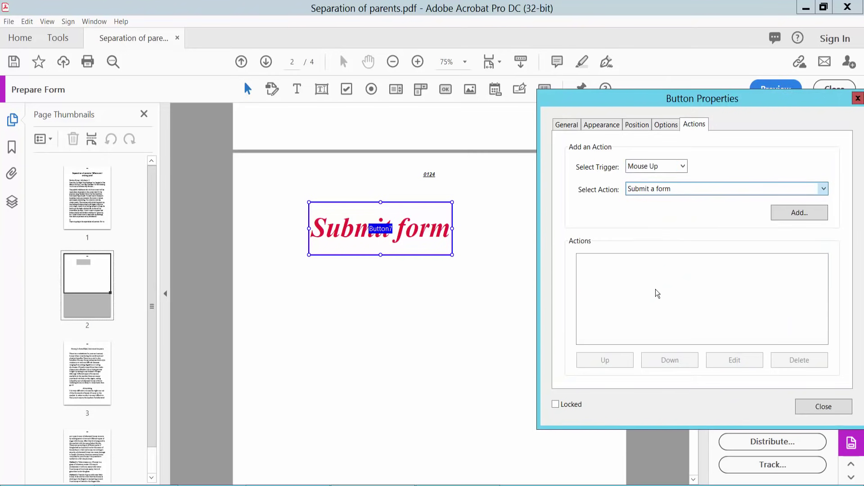
pyautogui.click(795, 211)
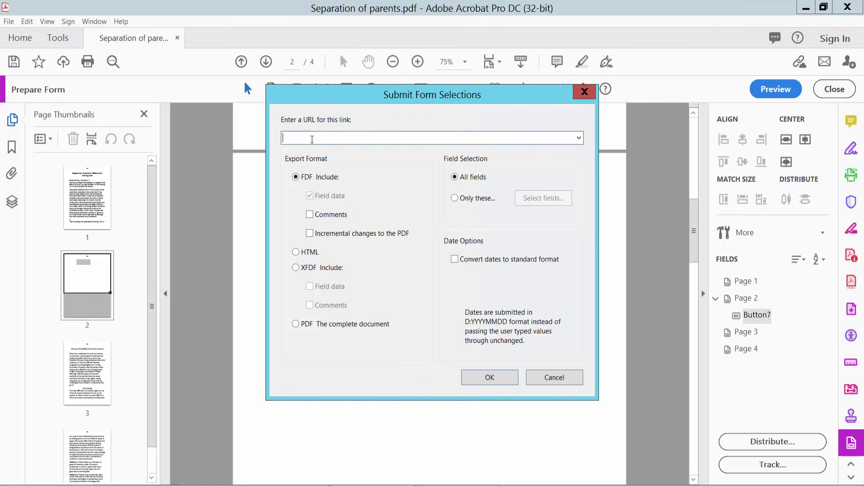
pyautogui.click(501, 376)
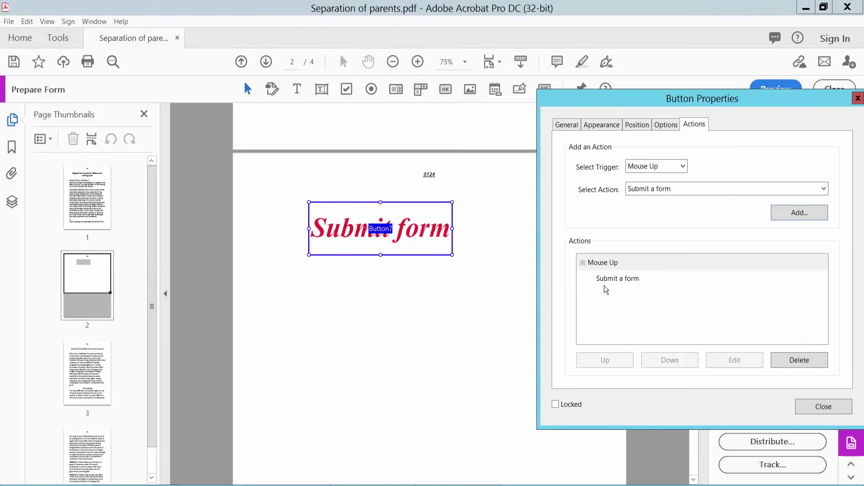
pyautogui.moveTo(752, 96); pyautogui.dragTo(695, 97)
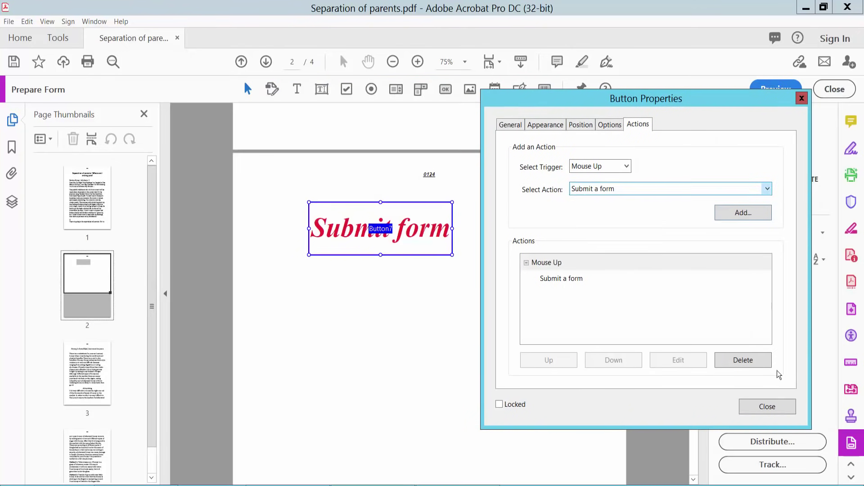
pyautogui.click(770, 409)
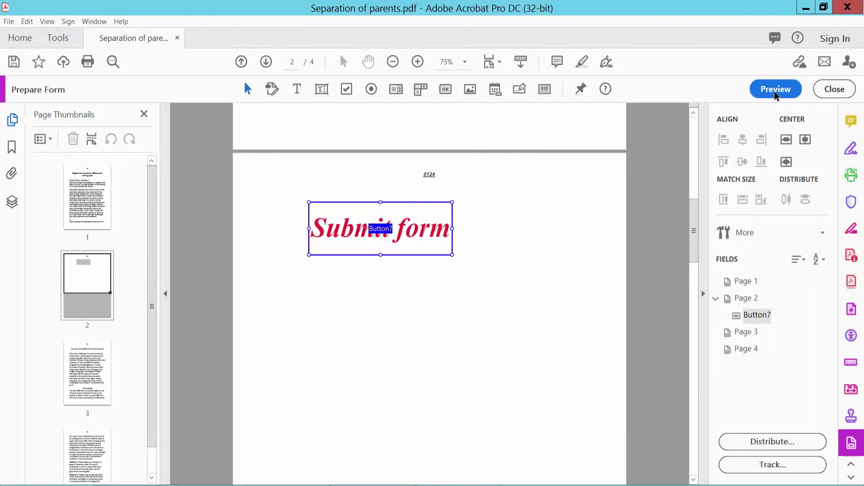
# Step: In preview, press Submit form and start adding a Gmail webmail account for sending
pyautogui.click(774, 91)
pyautogui.click(450, 233)
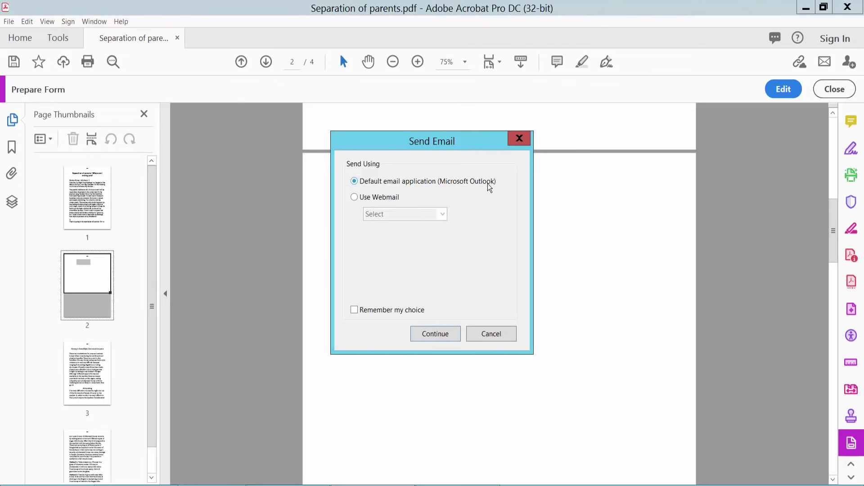
pyautogui.click(355, 197)
pyautogui.click(443, 214)
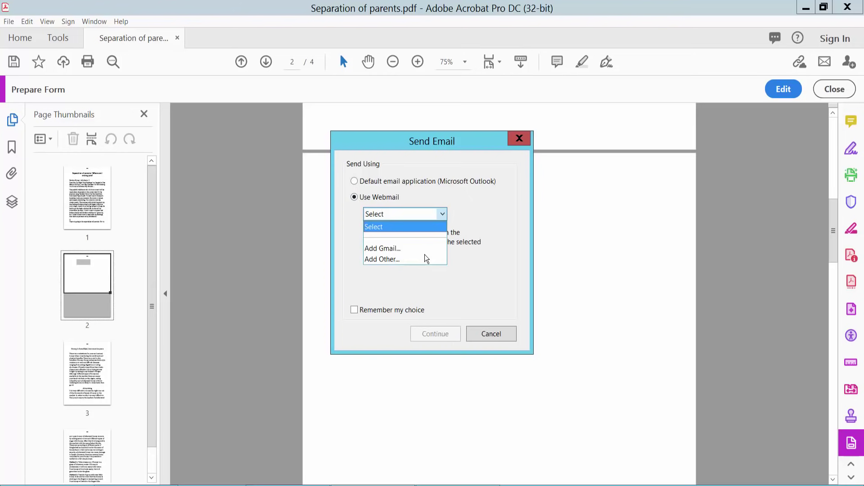
pyautogui.click(415, 248)
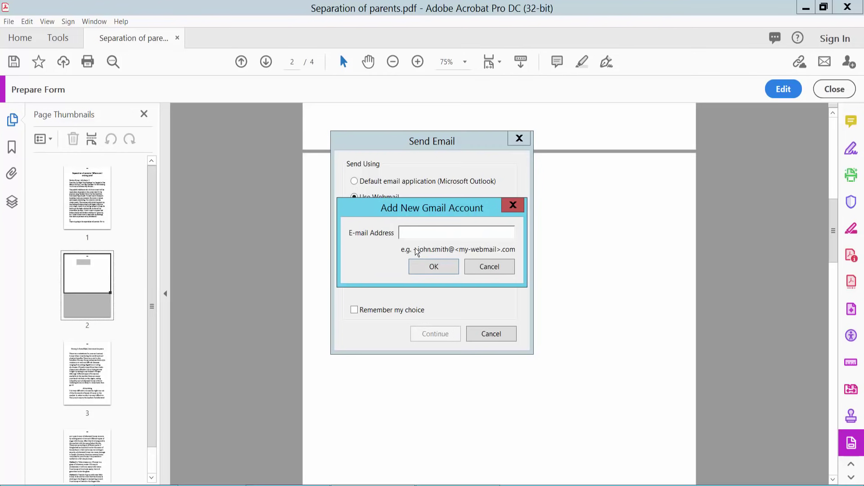
pyautogui.click(476, 236)
# Step: Dismiss the account setup, cancel the Send Email dialog and acknowledge the cancellation message
pyautogui.click(514, 272)
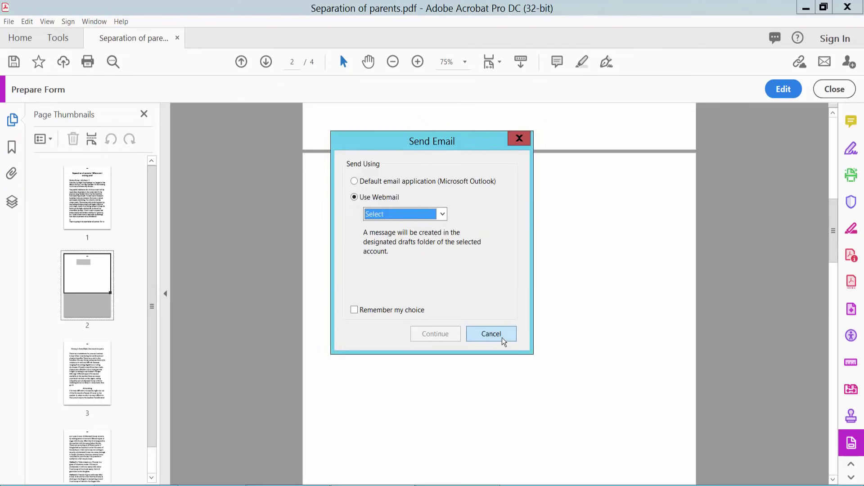
pyautogui.click(510, 335)
pyautogui.click(551, 273)
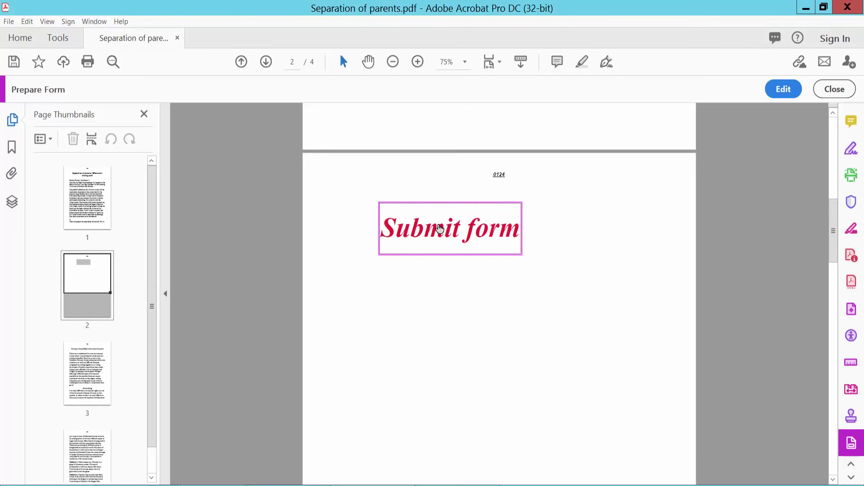
# Step: Enter form editing and open the Submit form button's Properties
pyautogui.click(779, 90)
pyautogui.rightClick(410, 220)
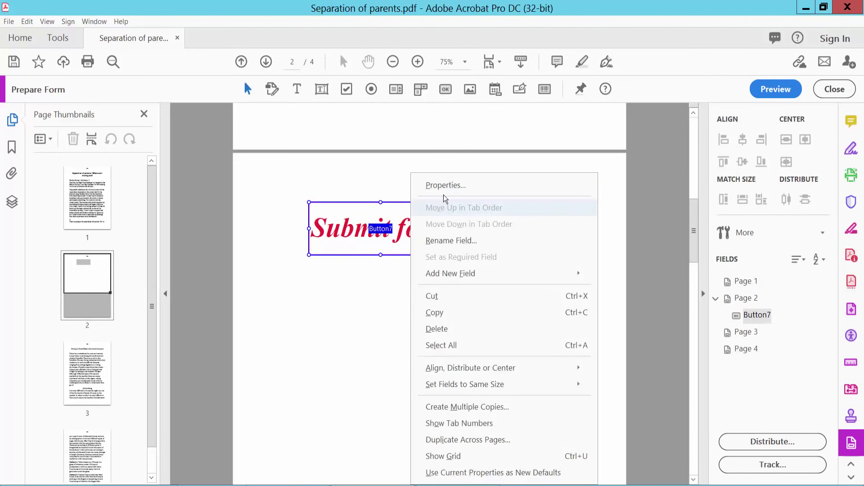
pyautogui.click(365, 222)
pyautogui.rightClick(431, 224)
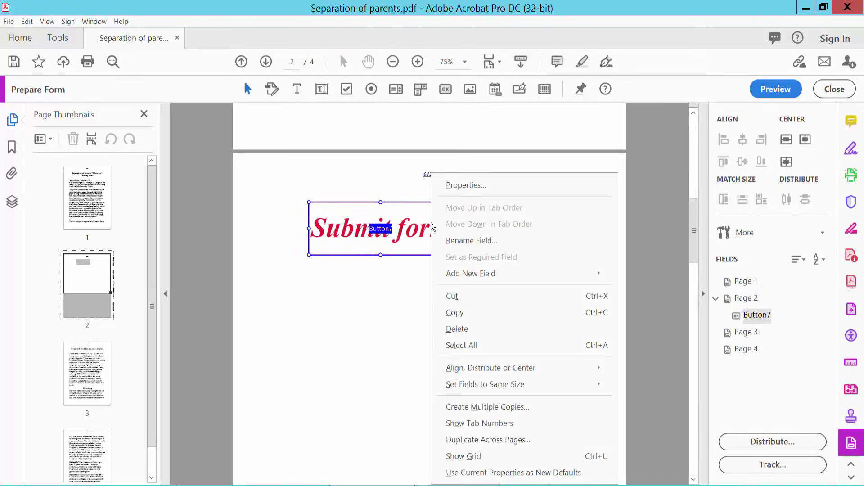
pyautogui.click(466, 186)
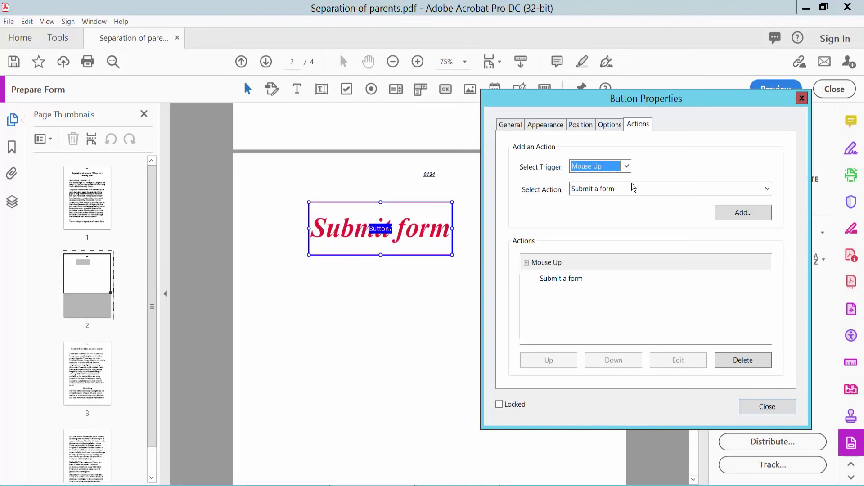
# Step: Add an 'Execute a menu item' File>Save As... action and delete the 'Submit a form' action
pyautogui.click(631, 187)
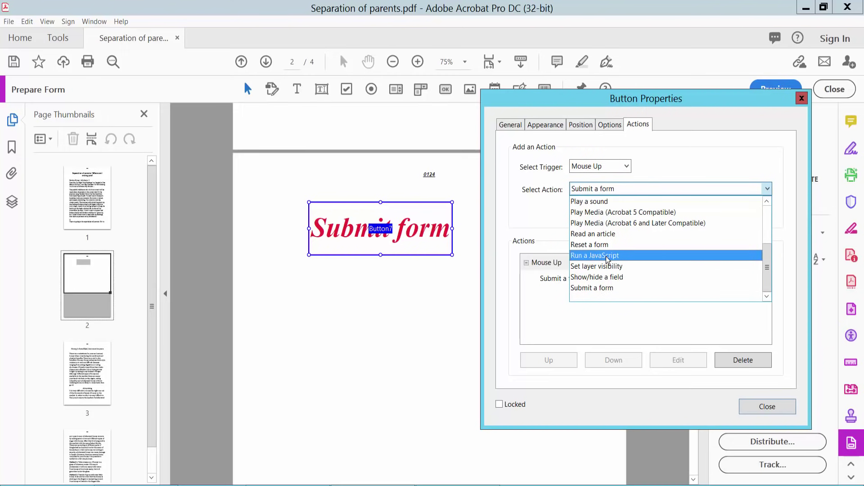
pyautogui.scroll(3, 606, 257)
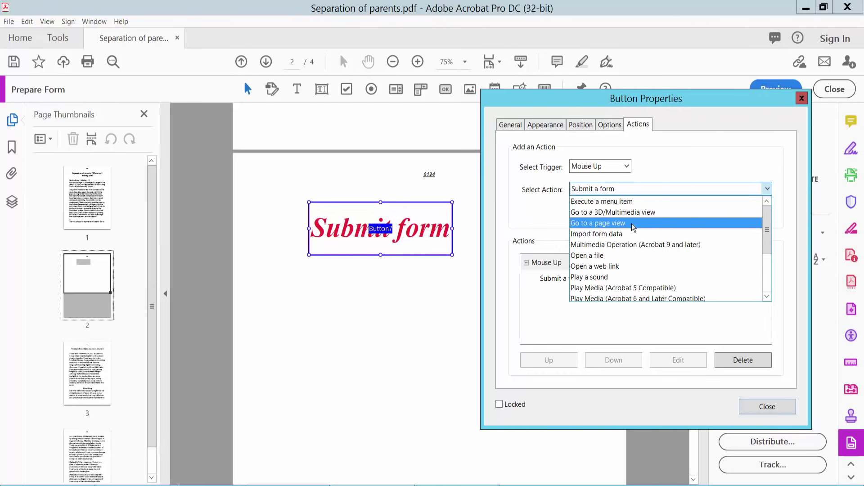
pyautogui.click(605, 206)
pyautogui.click(741, 216)
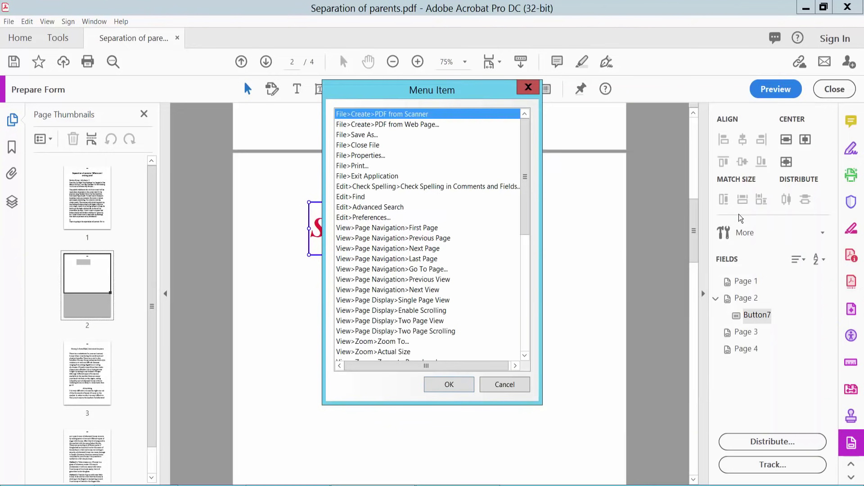
pyautogui.click(361, 136)
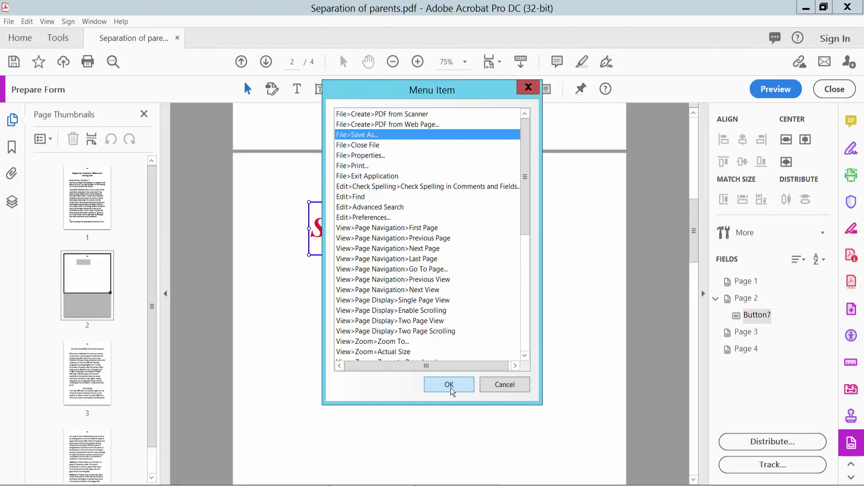
pyautogui.click(449, 385)
pyautogui.click(555, 280)
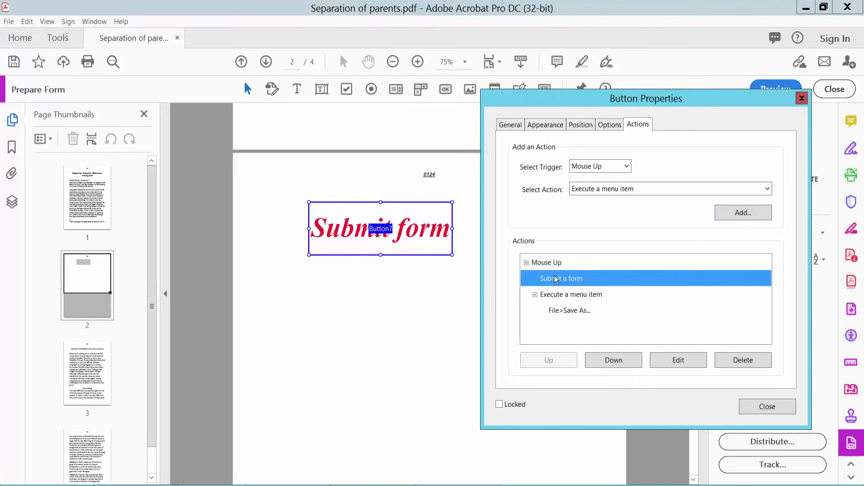
pyautogui.click(745, 361)
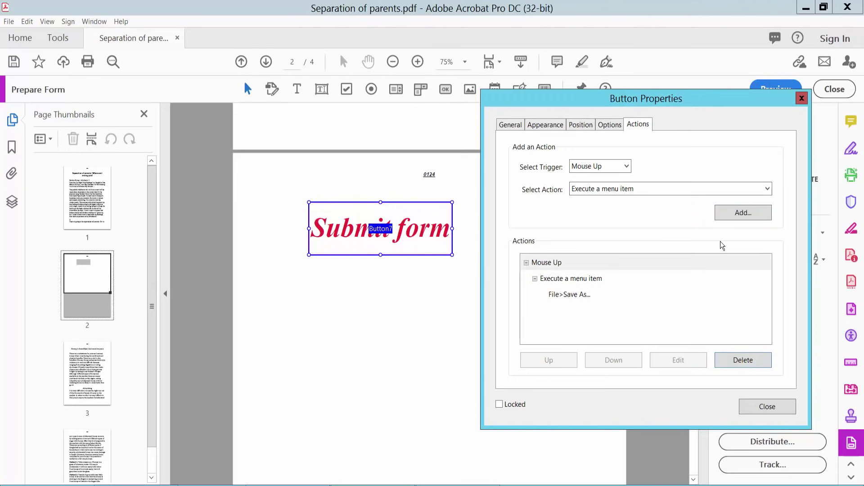
pyautogui.click(586, 124)
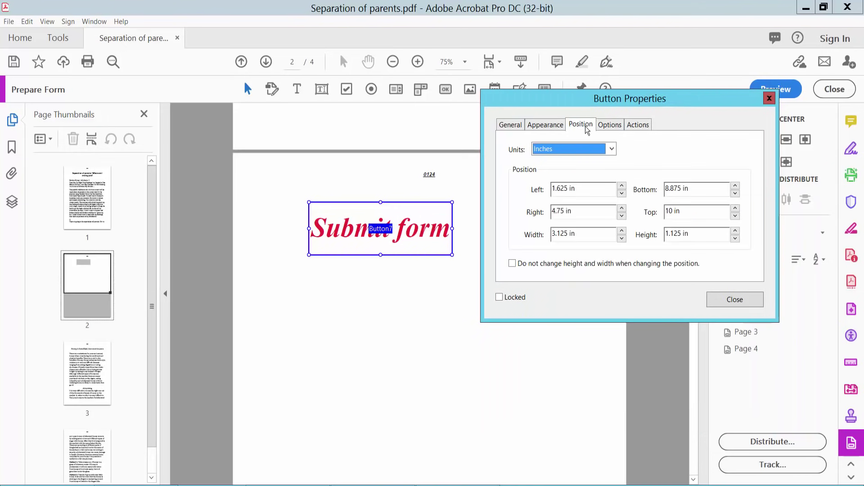
# Step: Change Button7's label from 'Submit form' to 'save as' and close its properties
pyautogui.click(608, 126)
pyautogui.moveTo(660, 233); pyautogui.dragTo(573, 230)
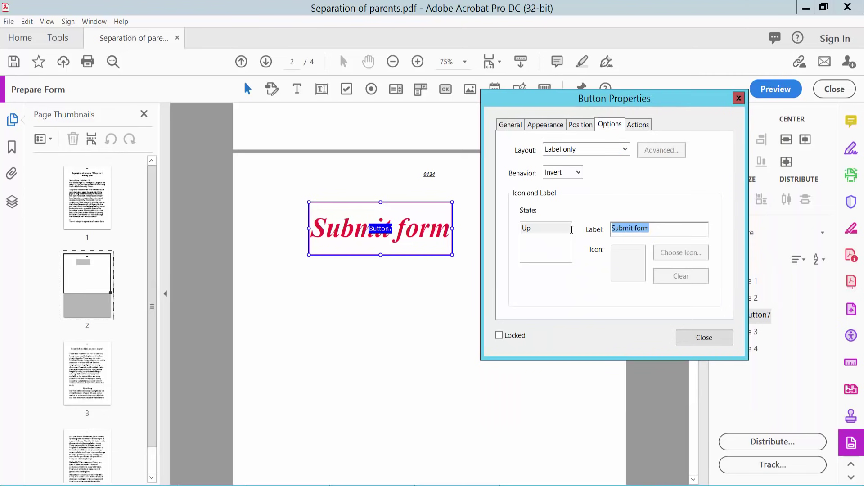
pyautogui.write('sab')
pyautogui.press('BackSpace')
pyautogui.press('BackSpace')
pyautogui.write('ve as')
pyautogui.click(704, 337)
# Step: In preview, confirm save as opens the Save As PDF dialog, cancel, then reselect the button
pyautogui.click(779, 90)
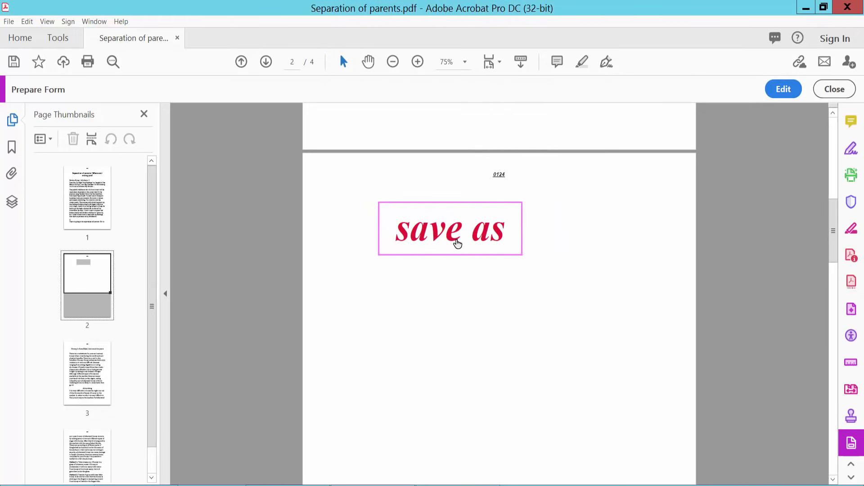
pyautogui.click(462, 247)
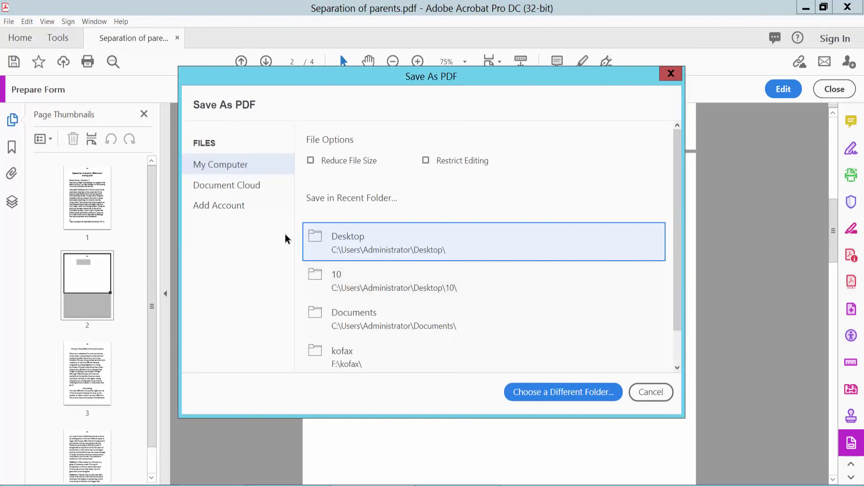
pyautogui.click(653, 394)
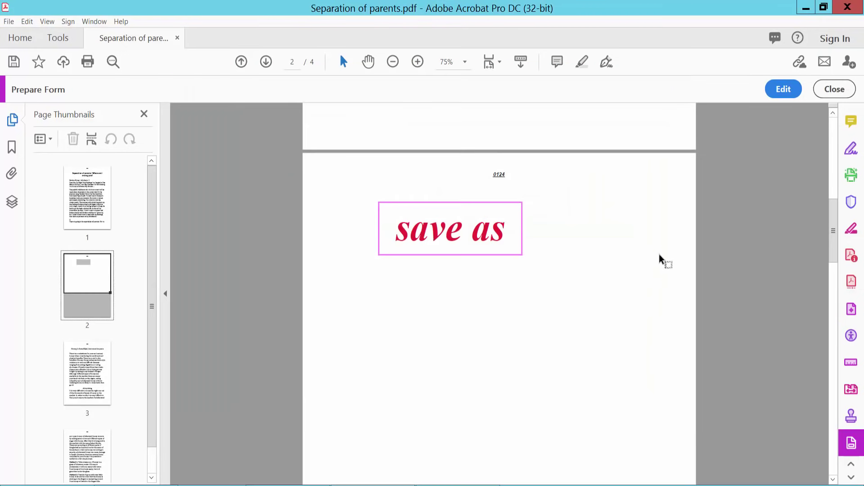
pyautogui.click(786, 96)
pyautogui.click(419, 215)
# Step: Delete the save as button and draw a new image field near the top of page 2
pyautogui.rightClick(418, 215)
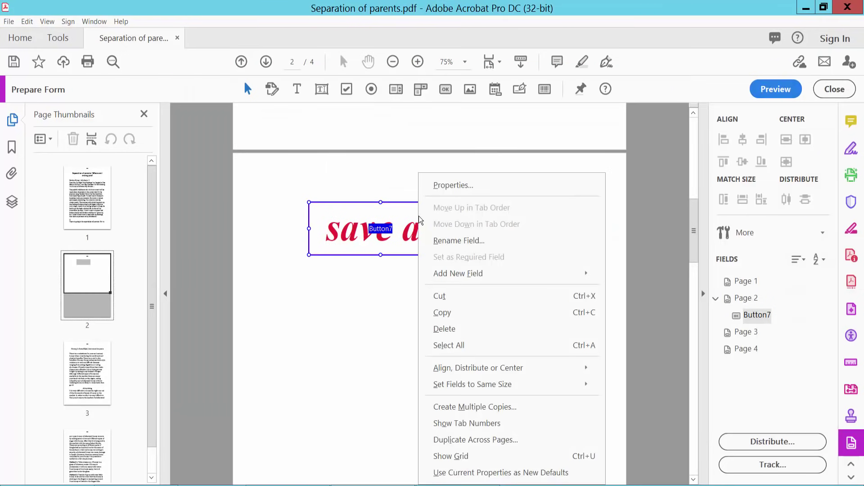
pyautogui.click(450, 328)
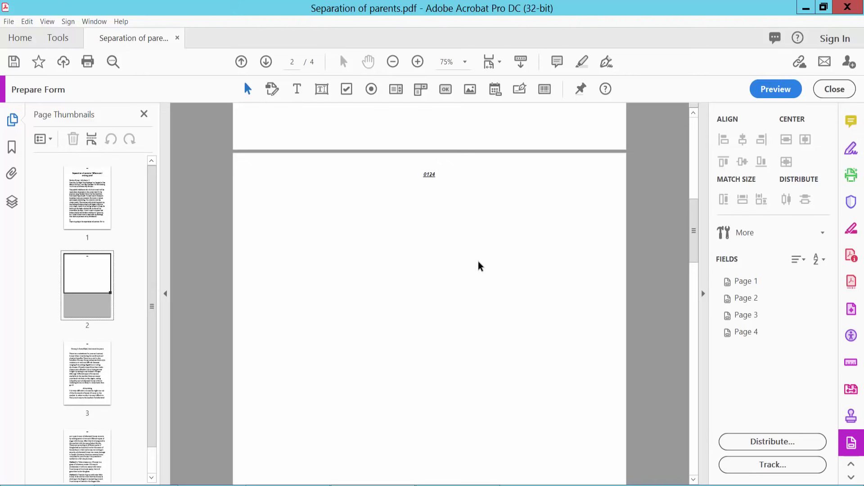
pyautogui.click(470, 90)
pyautogui.moveTo(322, 193); pyautogui.dragTo(423, 268)
# Step: In Image8's General properties, keep the field visible with 0-degree orientation
pyautogui.rightClick(370, 198)
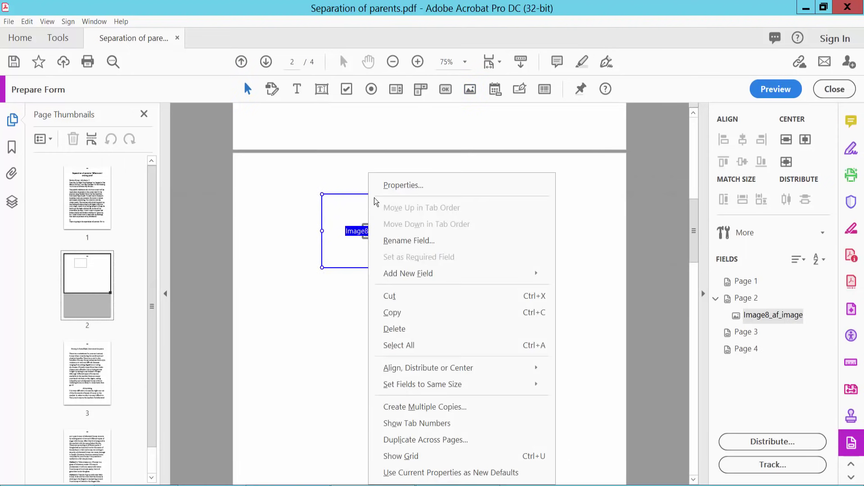
pyautogui.click(397, 185)
pyautogui.click(510, 124)
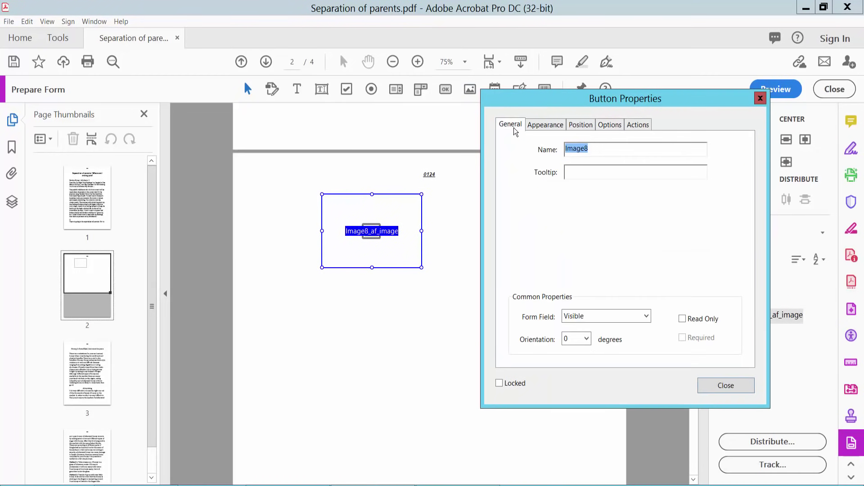
pyautogui.click(590, 150)
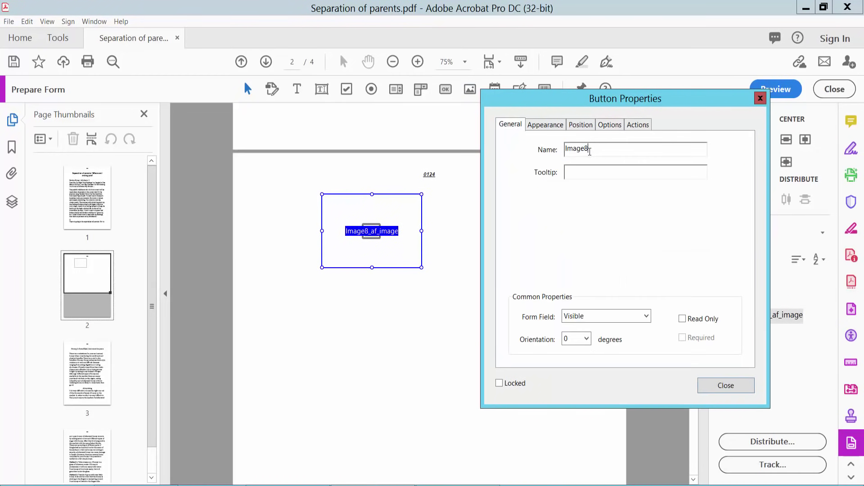
pyautogui.click(646, 315)
pyautogui.click(632, 327)
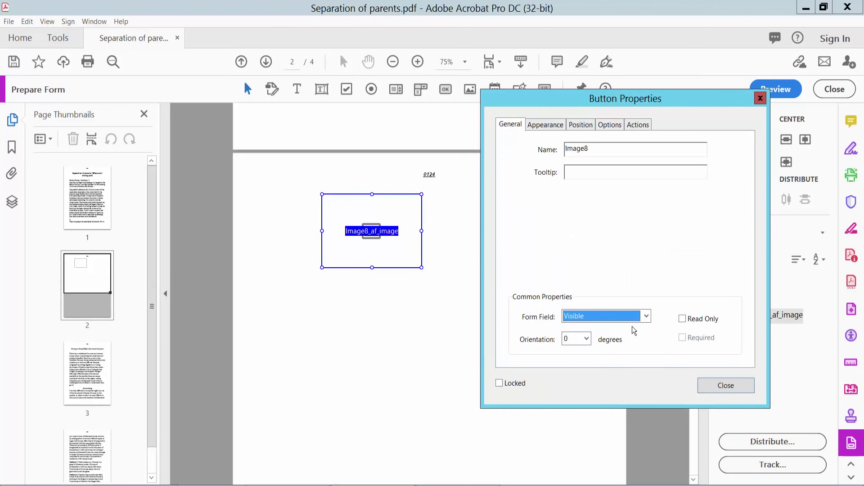
pyautogui.click(586, 339)
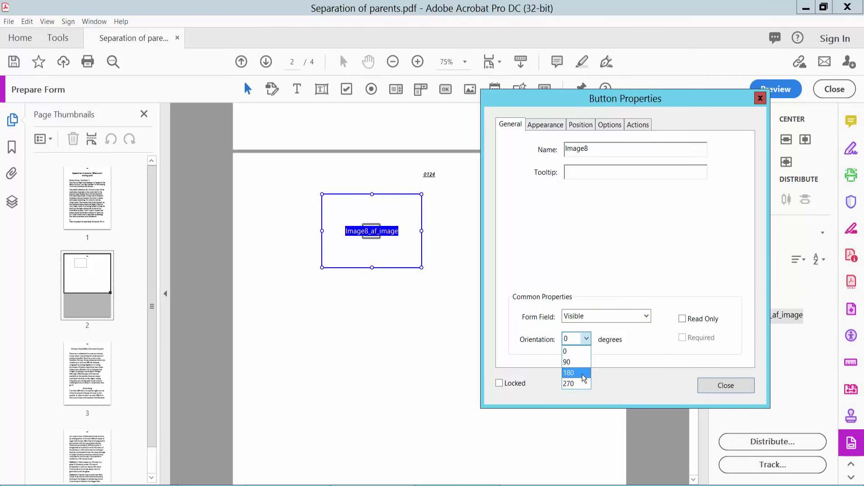
pyautogui.click(604, 284)
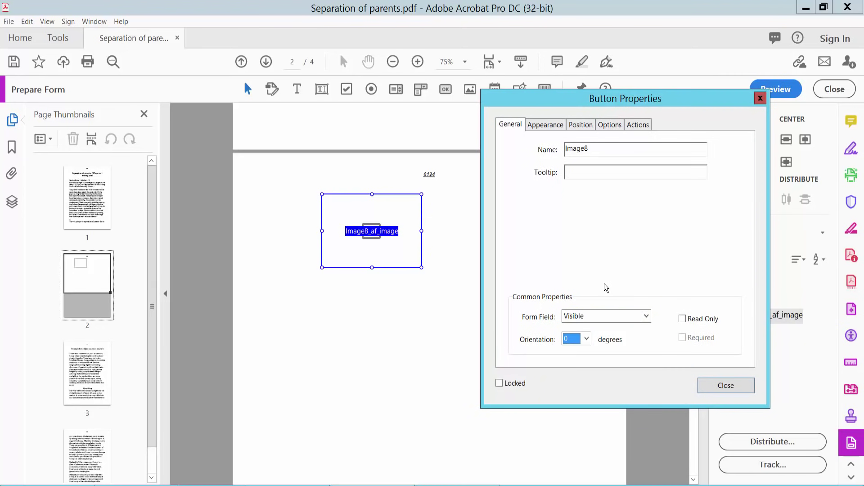
pyautogui.click(540, 128)
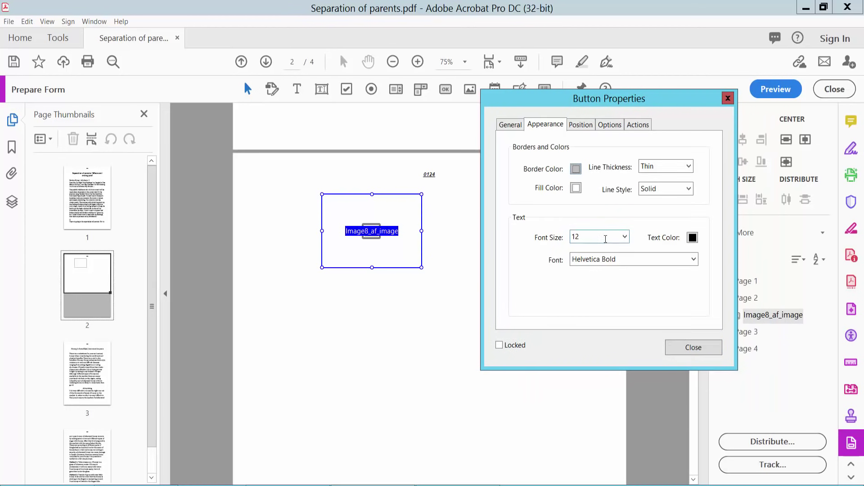
# Step: Give Image8 a blue, medium-thickness solid border and a white fill
pyautogui.click(576, 169)
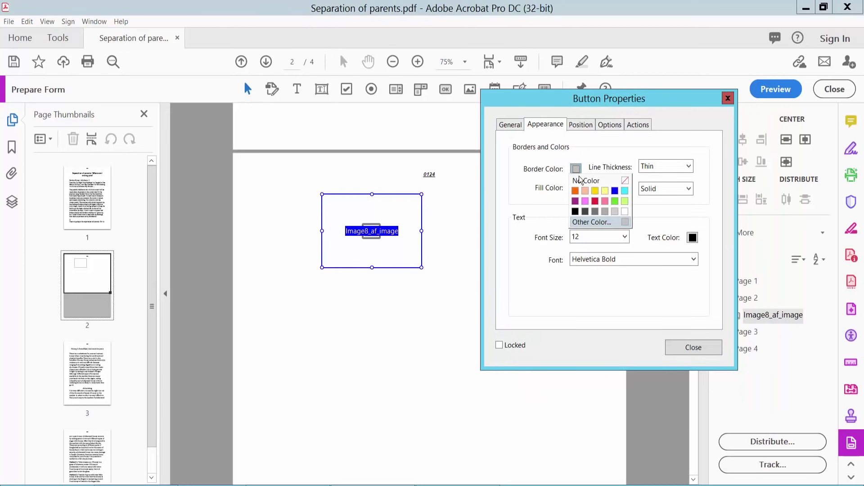
pyautogui.click(616, 191)
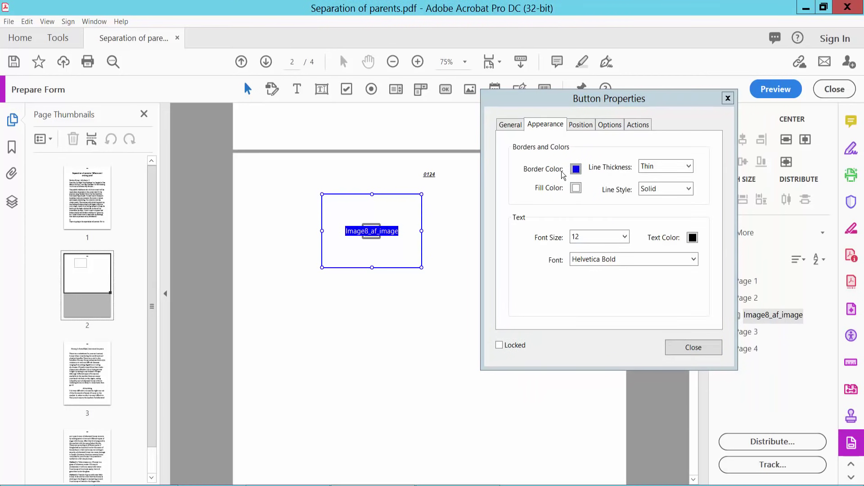
pyautogui.click(676, 167)
pyautogui.click(651, 189)
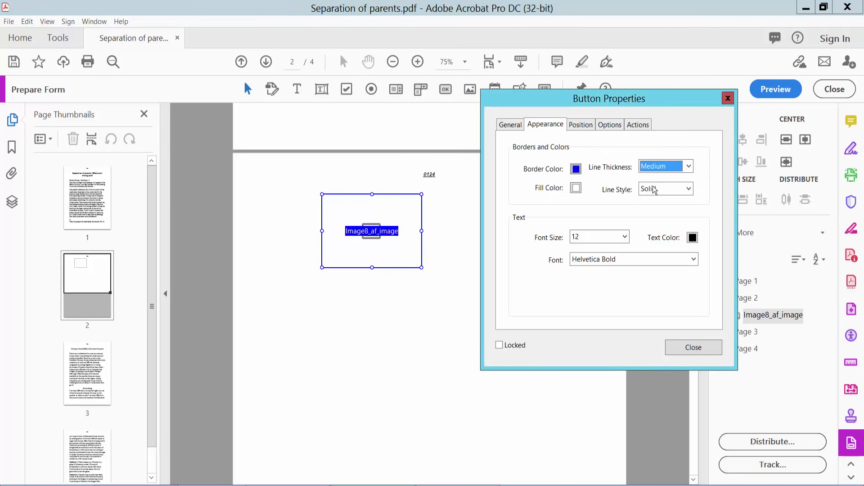
pyautogui.click(576, 188)
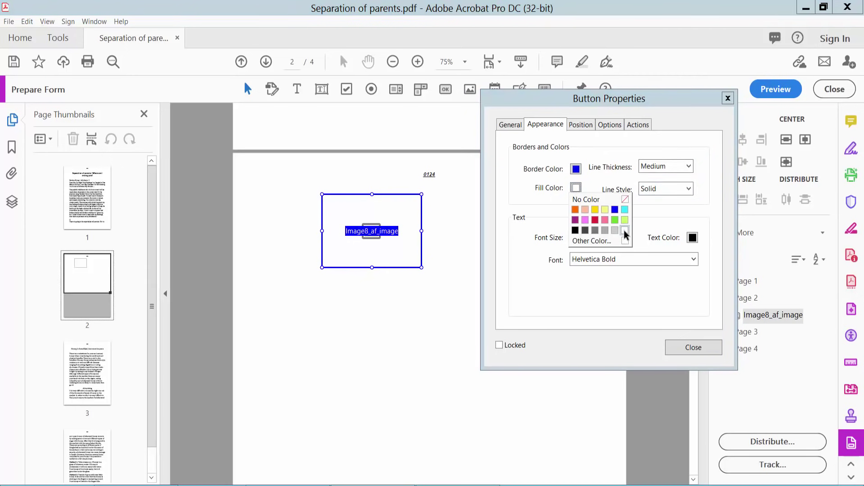
pyautogui.click(624, 231)
pyautogui.click(688, 190)
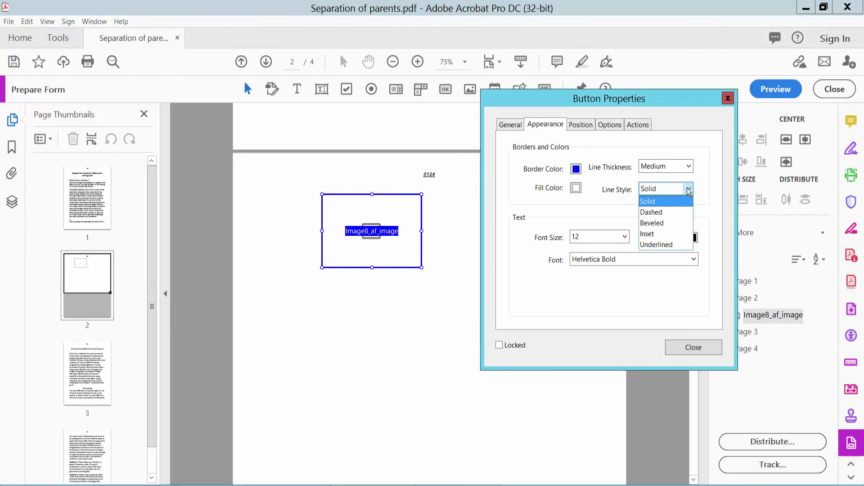
pyautogui.click(657, 201)
# Step: Set Image8's font size to Auto, review its other tabs, and close the properties
pyautogui.click(625, 237)
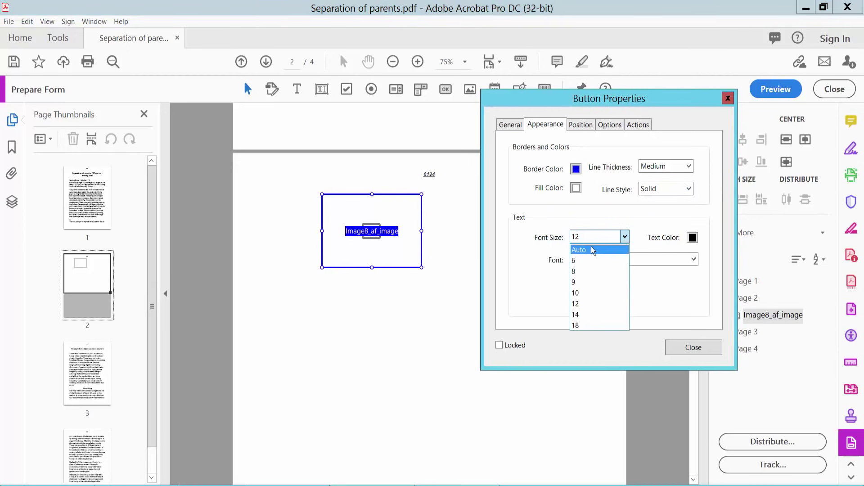
pyautogui.click(591, 247)
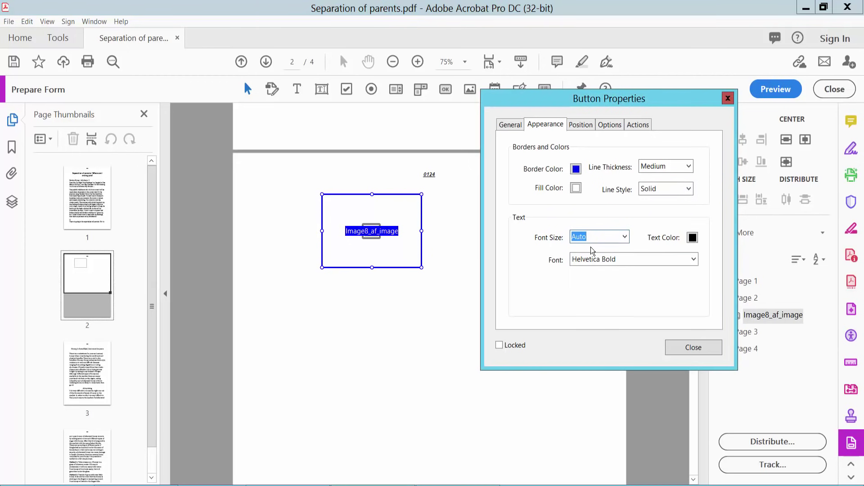
pyautogui.click(625, 237)
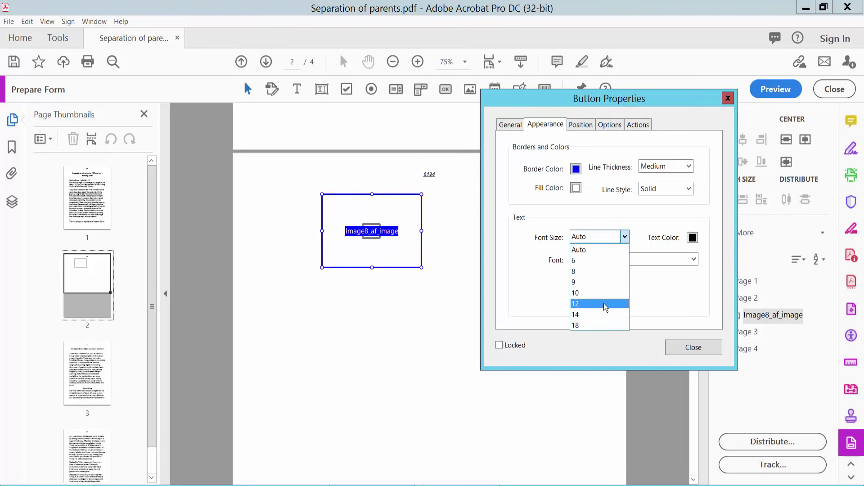
pyautogui.click(580, 325)
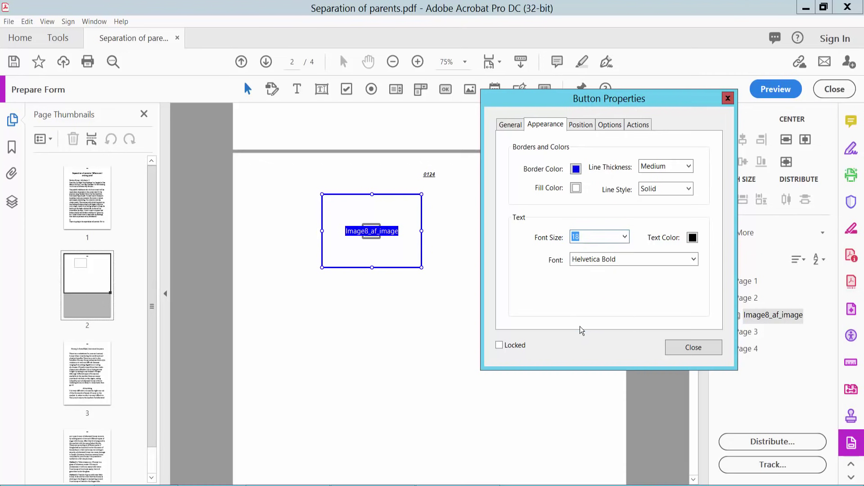
pyautogui.click(625, 237)
pyautogui.click(590, 249)
pyautogui.click(610, 125)
pyautogui.click(580, 126)
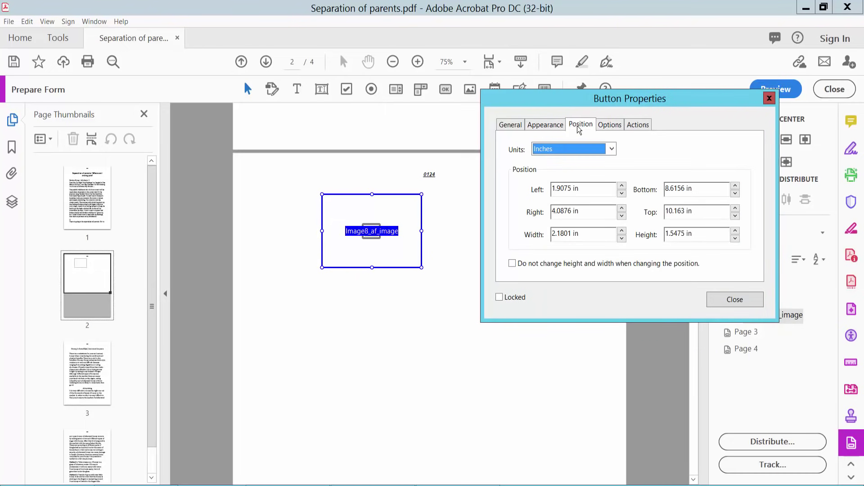
pyautogui.click(636, 125)
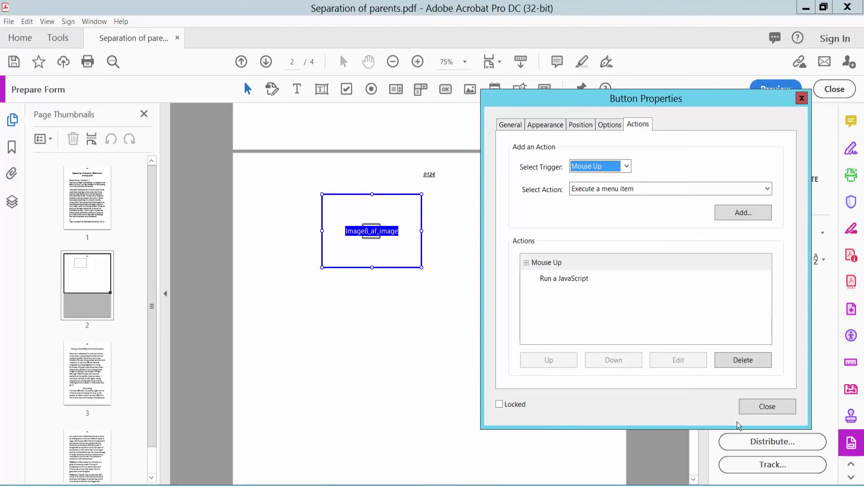
pyautogui.click(767, 407)
# Step: In preview, load the cucumber-plant JPEG from the Desktop into Image8, then return to editing
pyautogui.click(773, 88)
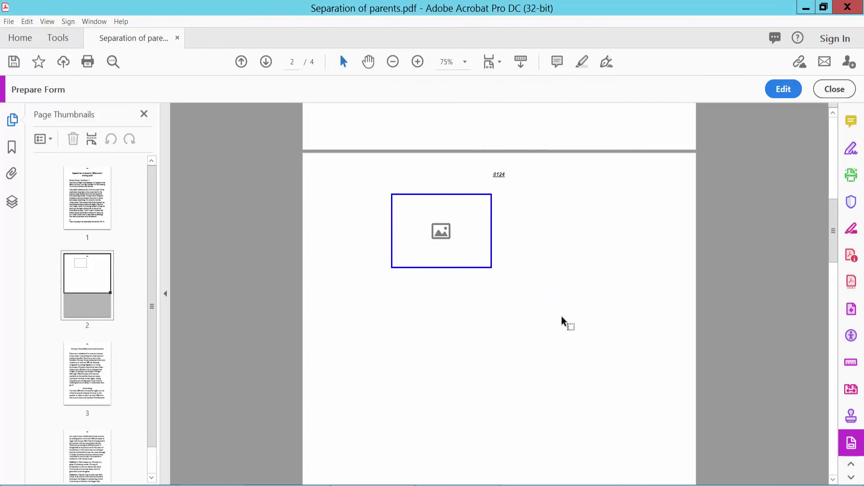
pyautogui.click(443, 231)
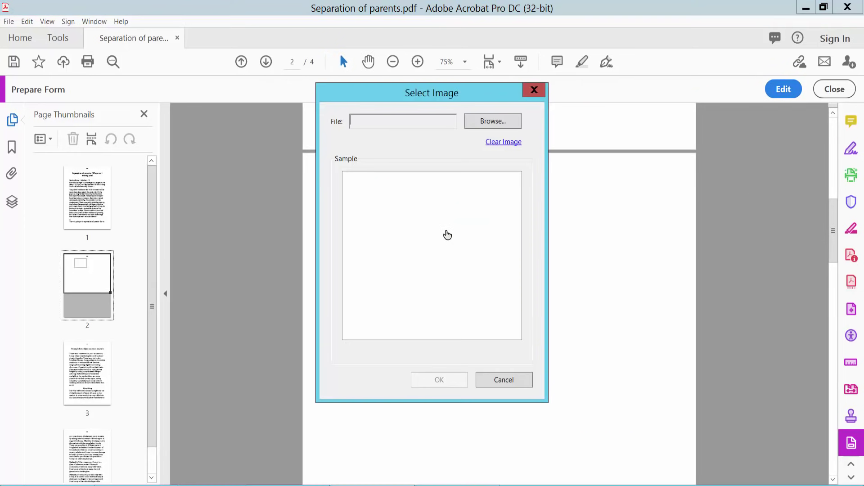
pyautogui.click(491, 121)
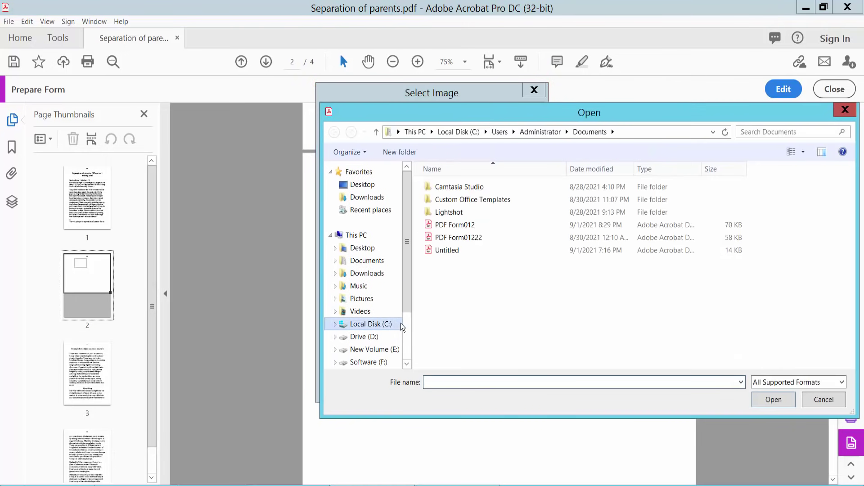
pyautogui.click(365, 186)
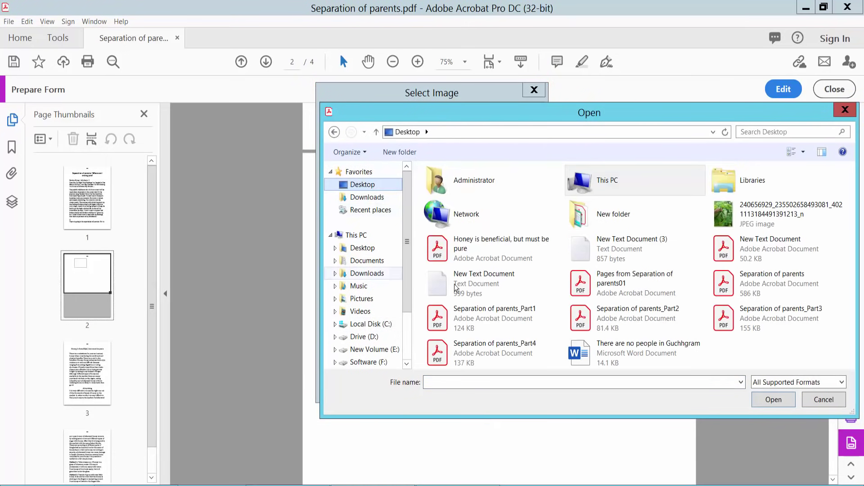
pyautogui.click(724, 214)
pyautogui.click(774, 400)
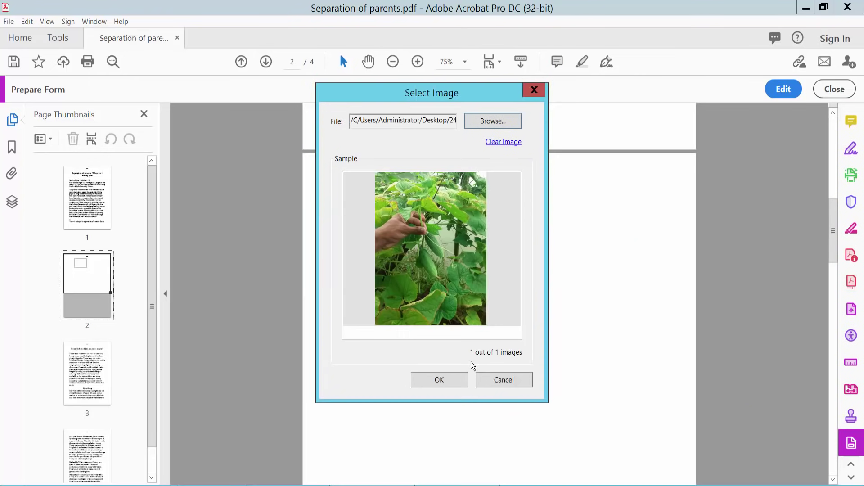
pyautogui.click(445, 378)
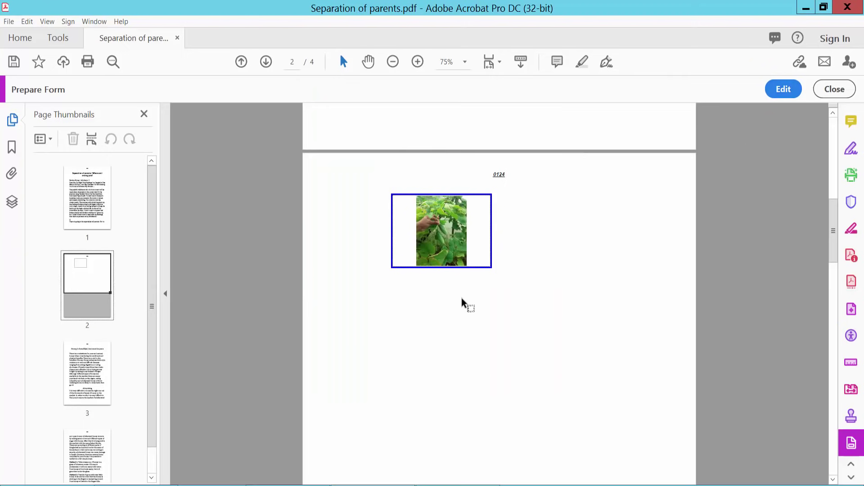
pyautogui.scroll(2, 464, 301)
pyautogui.scroll(2, 501, 229)
pyautogui.scroll(-2, 502, 230)
pyautogui.scroll(2, 502, 230)
pyautogui.scroll(-4, 540, 234)
pyautogui.click(776, 92)
pyautogui.rightClick(402, 214)
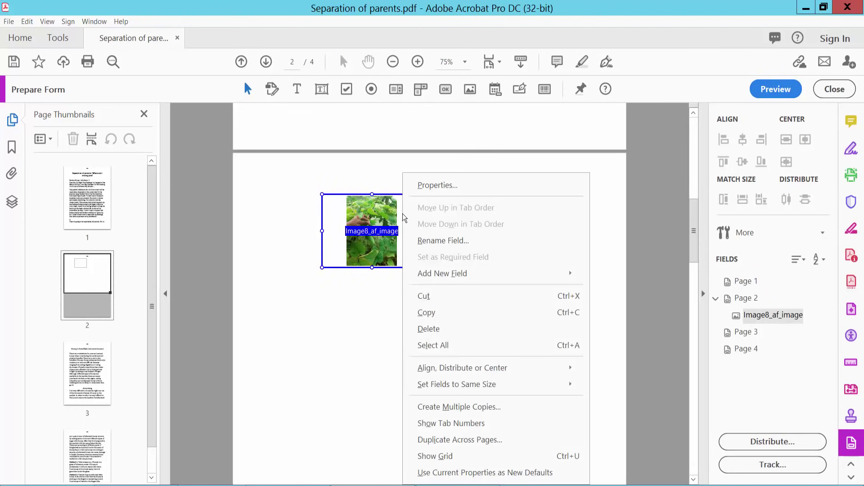
pyautogui.click(359, 230)
pyautogui.rightClick(358, 231)
pyautogui.click(403, 188)
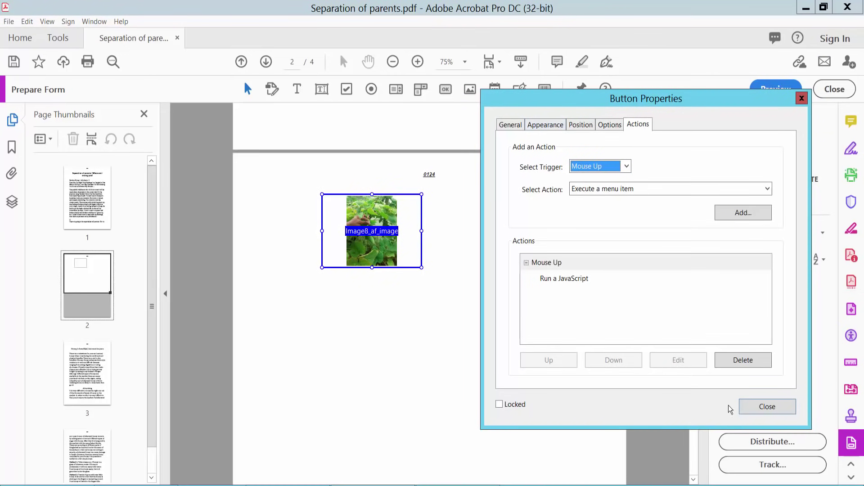
pyautogui.click(761, 409)
# Step: In preview, clear Image8's current photo
pyautogui.click(777, 91)
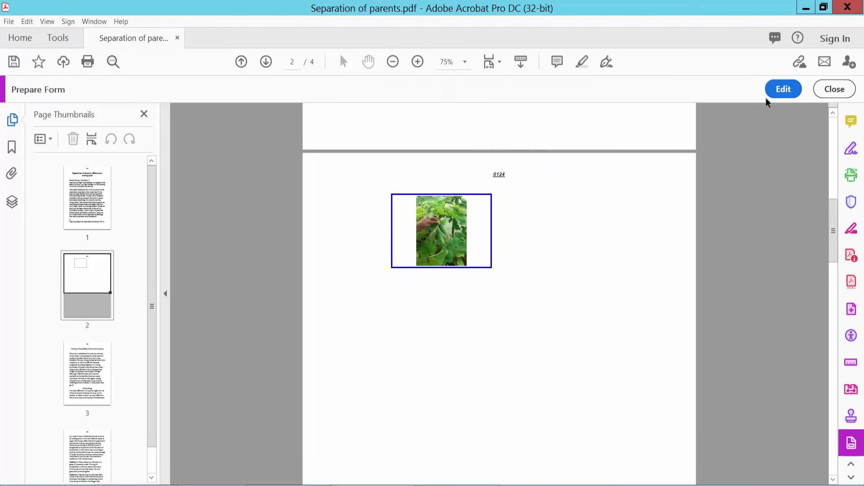
pyautogui.click(449, 224)
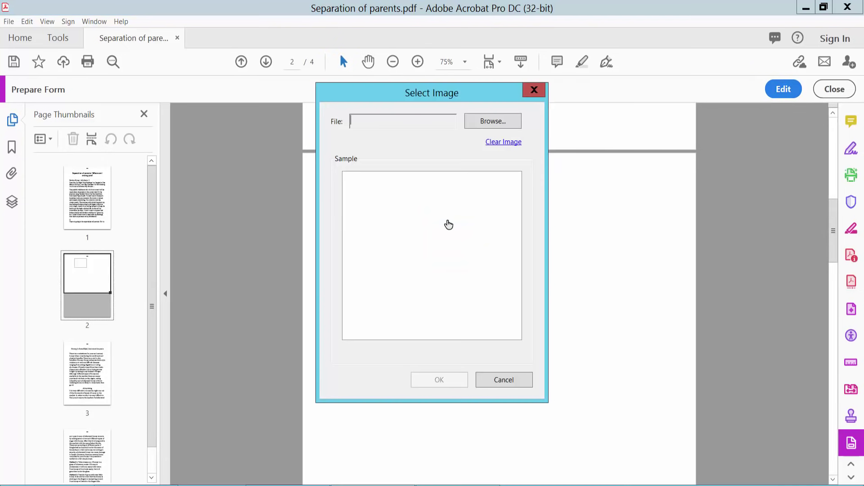
pyautogui.click(511, 143)
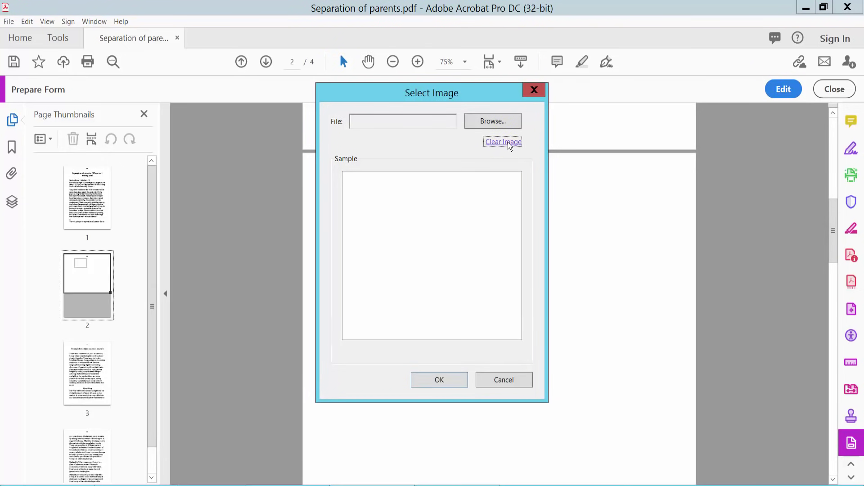
pyautogui.click(444, 380)
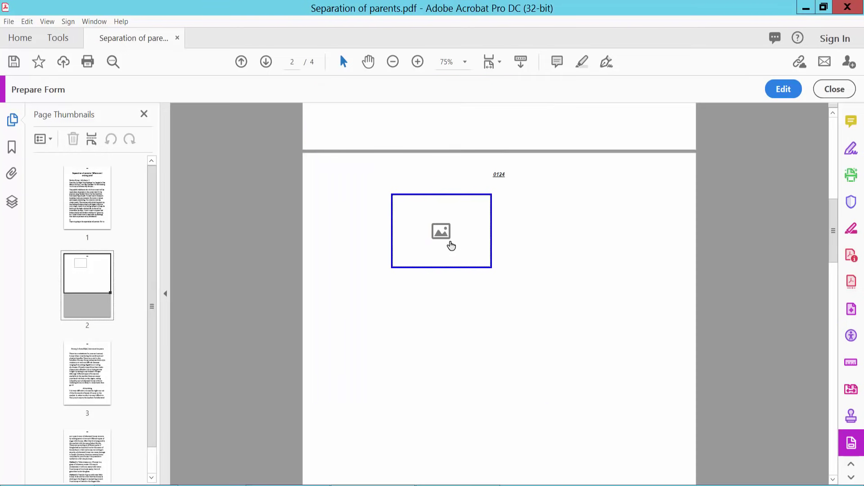
# Step: Reload the cucumber-plant JPEG from the Desktop into Image8 and return to form editing
pyautogui.click(444, 231)
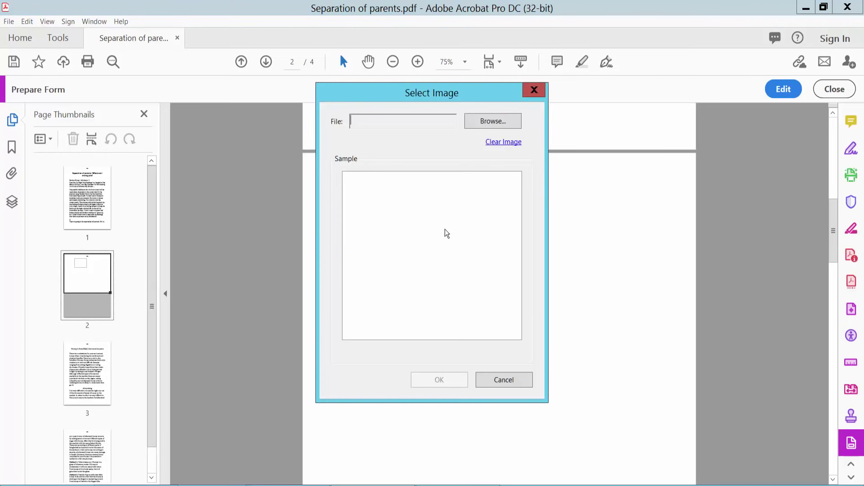
pyautogui.click(484, 120)
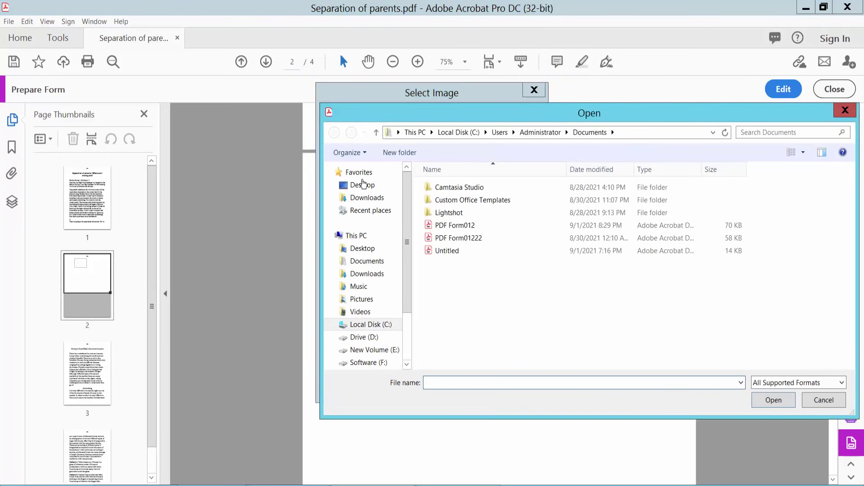
pyautogui.click(364, 186)
pyautogui.click(774, 214)
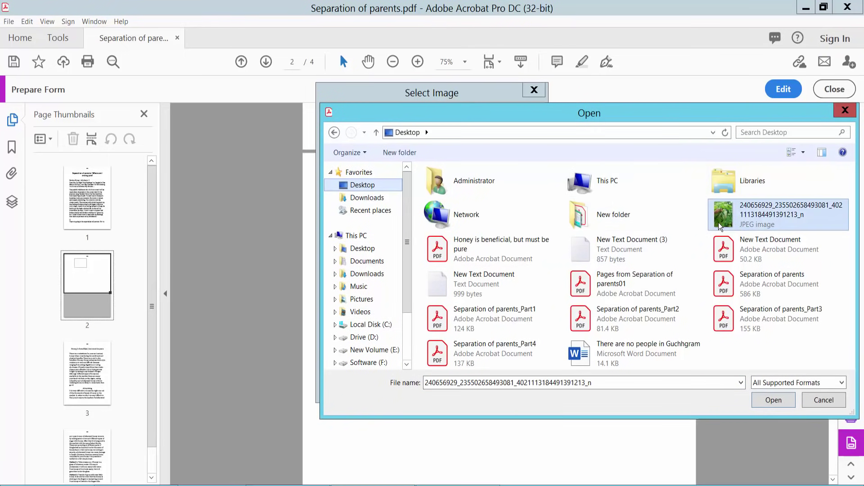
pyautogui.click(773, 401)
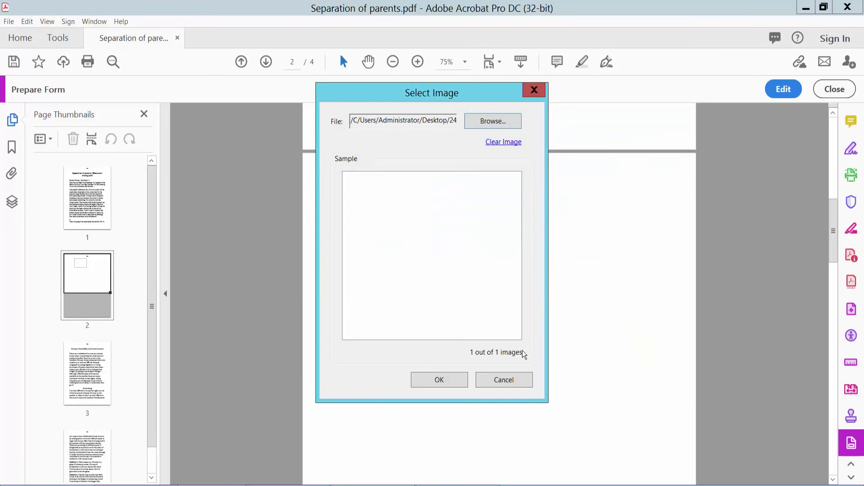
pyautogui.click(442, 381)
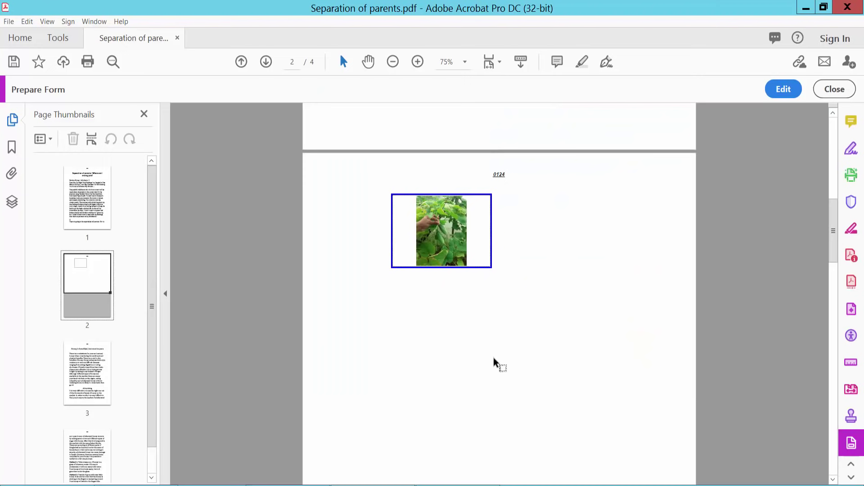
pyautogui.click(783, 89)
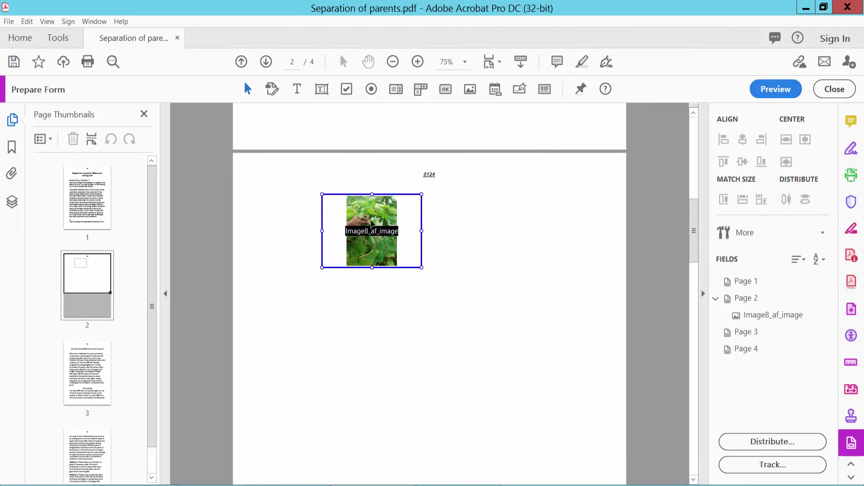
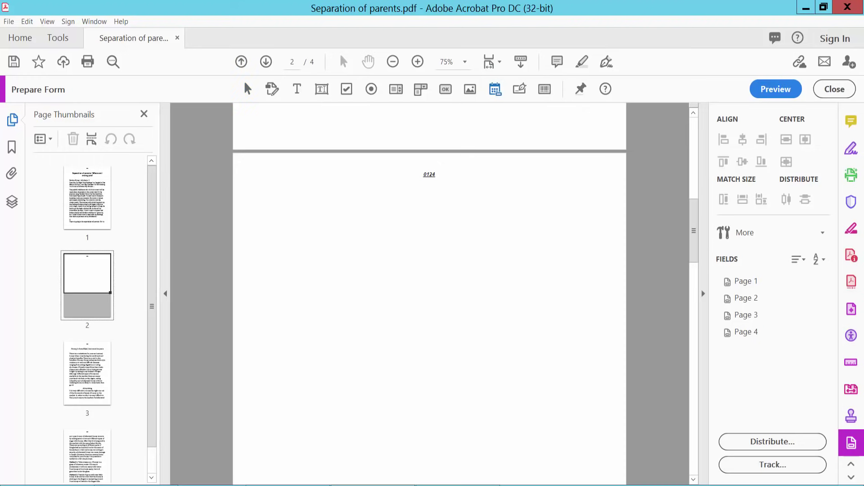
# Step: Draw a new date field on page 2 and open its properties, named Date9
pyautogui.moveTo(326, 208); pyautogui.dragTo(477, 259)
pyautogui.rightClick(453, 224)
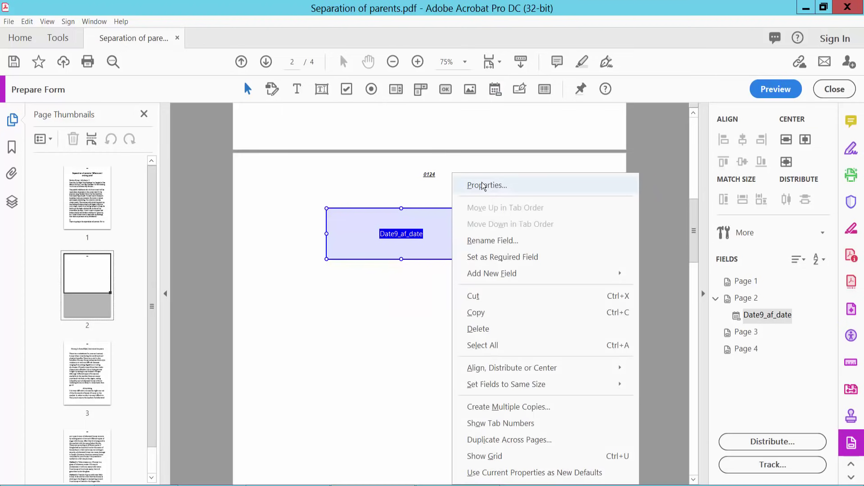
pyautogui.click(484, 185)
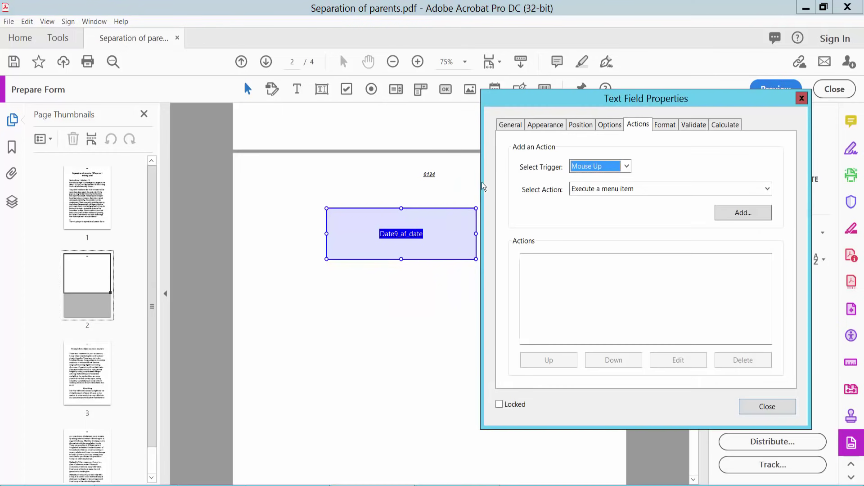
pyautogui.click(513, 126)
pyautogui.click(594, 149)
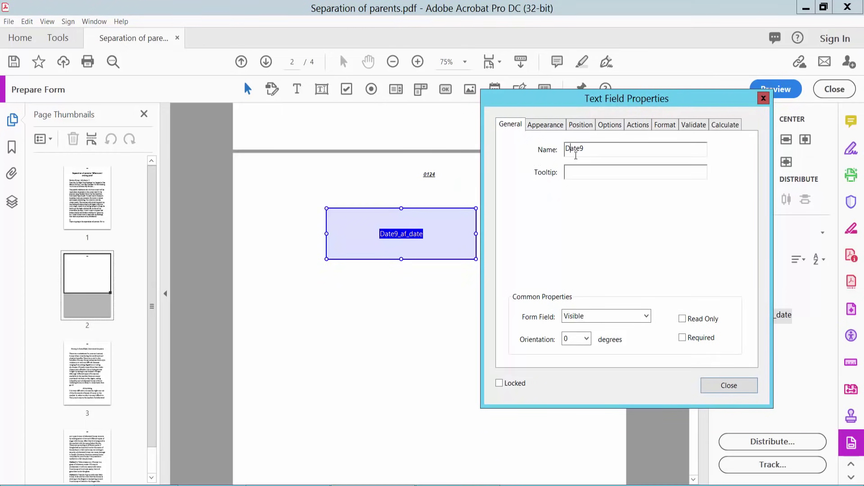
# Step: Set the field text to auto font size, red colour and Times Bold-Italic
pyautogui.click(551, 128)
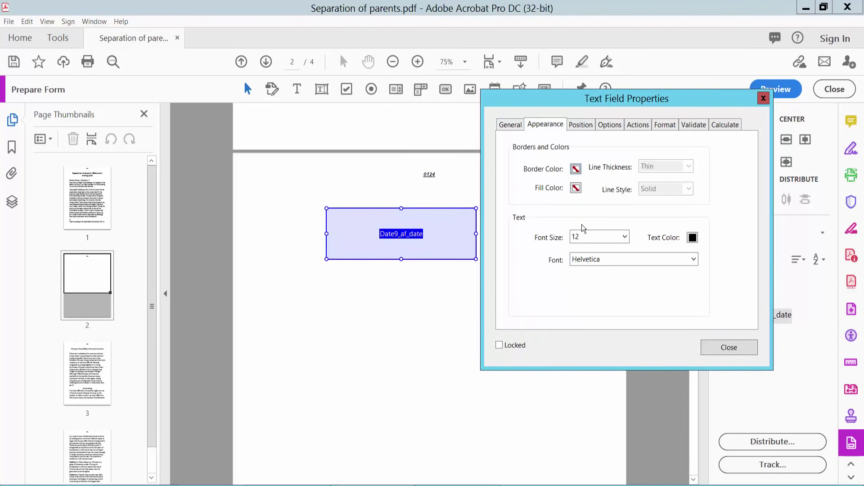
pyautogui.click(625, 237)
pyautogui.click(582, 247)
pyautogui.click(694, 238)
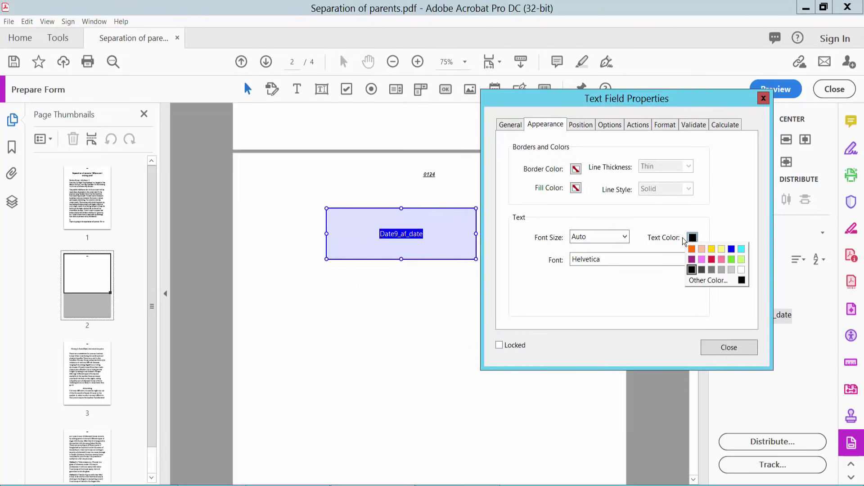
pyautogui.click(711, 260)
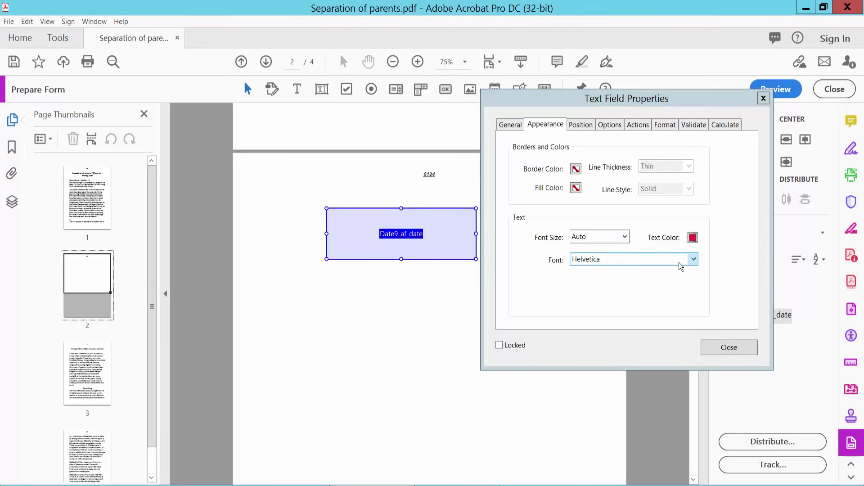
pyautogui.click(693, 260)
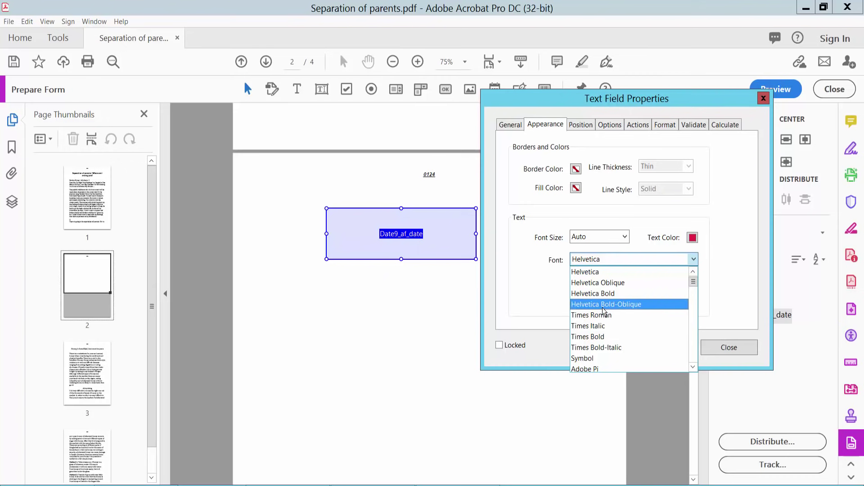
pyautogui.click(594, 348)
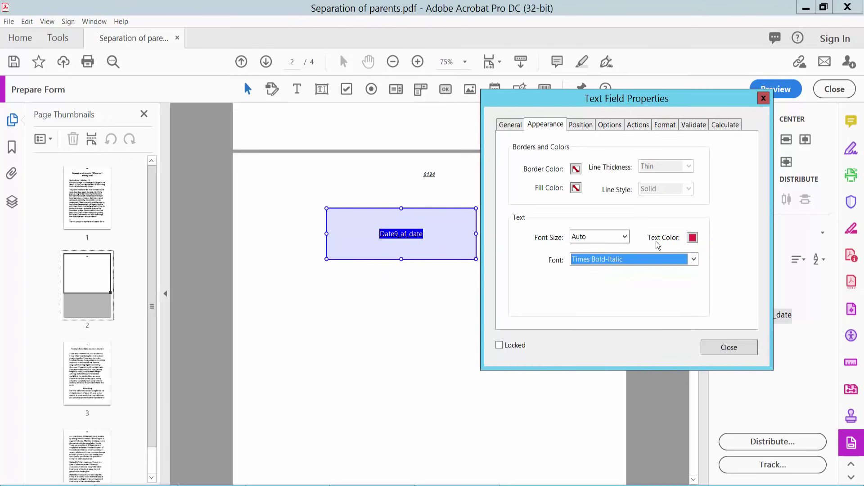
# Step: Give the date field a thin blue border
pyautogui.click(575, 168)
pyautogui.click(619, 199)
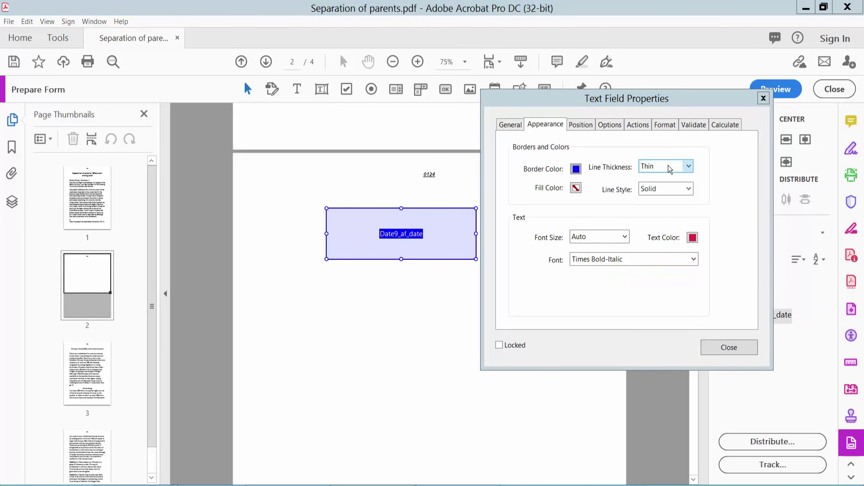
pyautogui.click(670, 169)
pyautogui.click(658, 176)
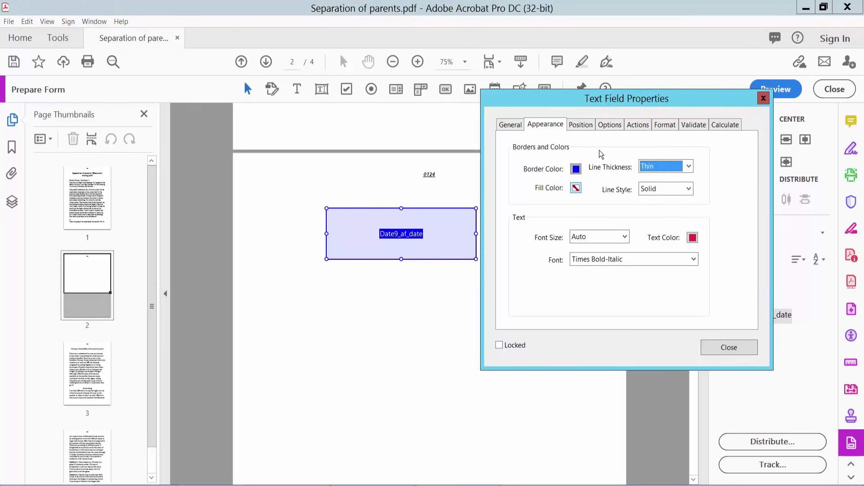
pyautogui.click(588, 125)
pyautogui.moveTo(567, 98); pyautogui.dragTo(631, 85)
# Step: Set the field's left edge to 1.75 in and right edge to 5.25 in, 3.5 in wide
pyautogui.click(688, 180)
pyautogui.click(687, 179)
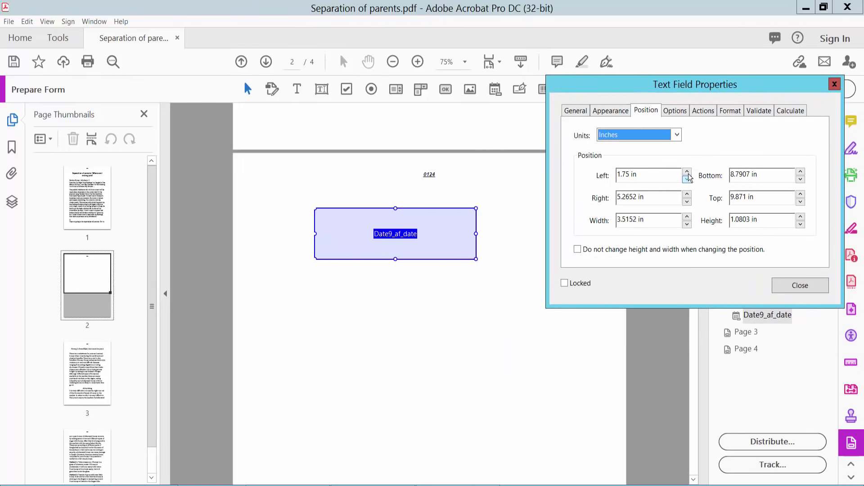
pyautogui.click(687, 171)
pyautogui.click(687, 171)
pyautogui.click(688, 179)
pyautogui.click(688, 179)
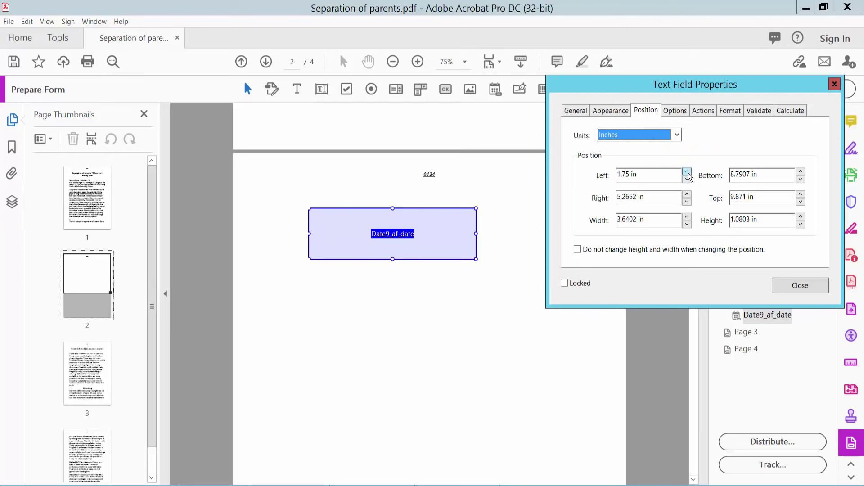
pyautogui.click(687, 202)
pyautogui.click(687, 202)
pyautogui.click(687, 194)
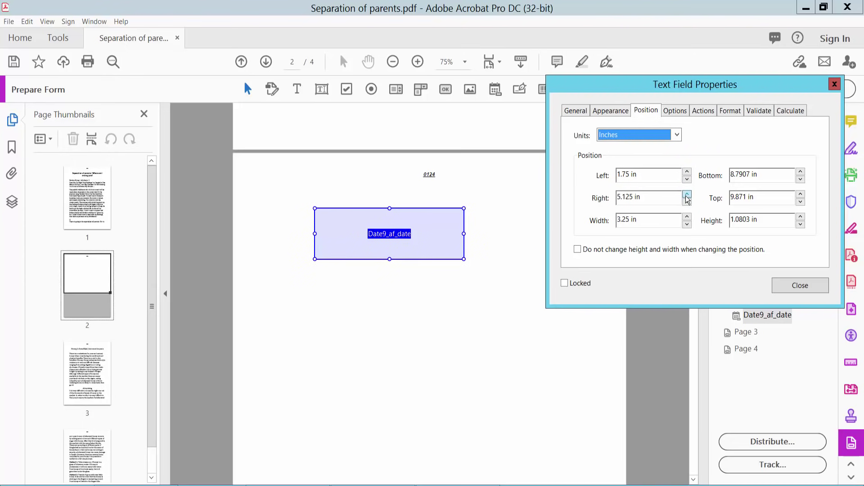
pyautogui.click(688, 195)
pyautogui.click(687, 217)
pyautogui.click(687, 217)
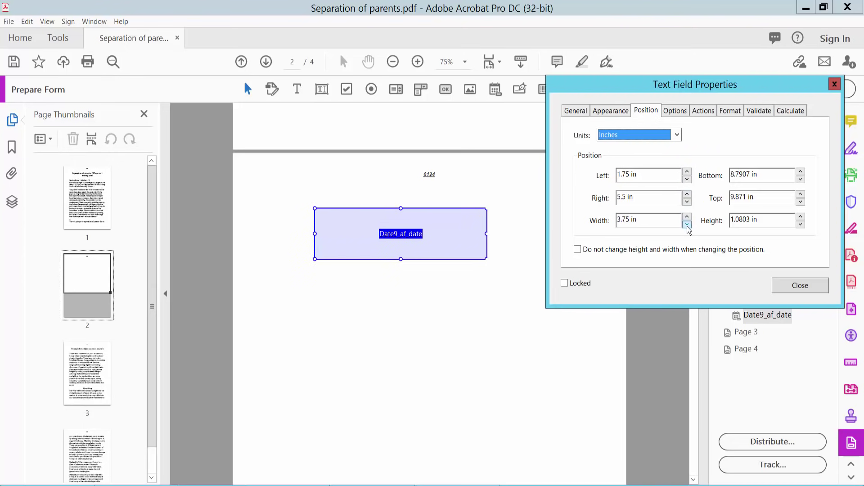
pyautogui.click(688, 224)
pyautogui.click(687, 225)
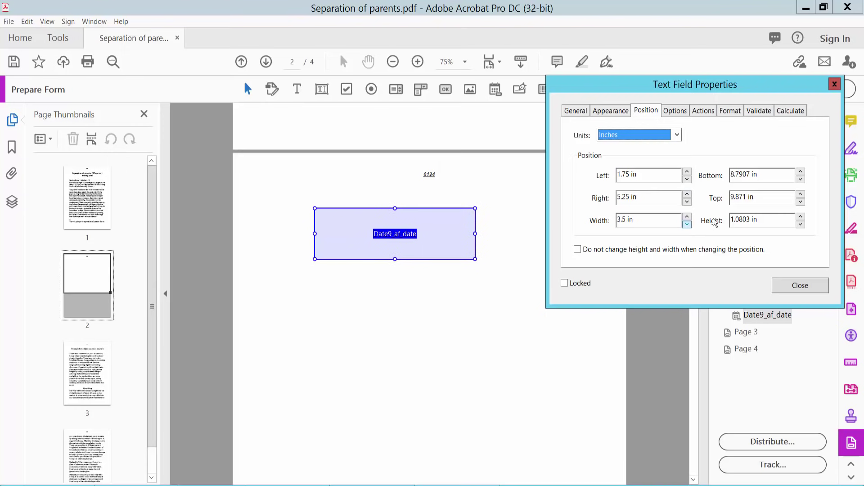
# Step: Set the field's bottom edge to 8.75 in and top edge to 9.75 in
pyautogui.click(800, 171)
pyautogui.click(801, 171)
pyautogui.click(800, 179)
pyautogui.click(801, 179)
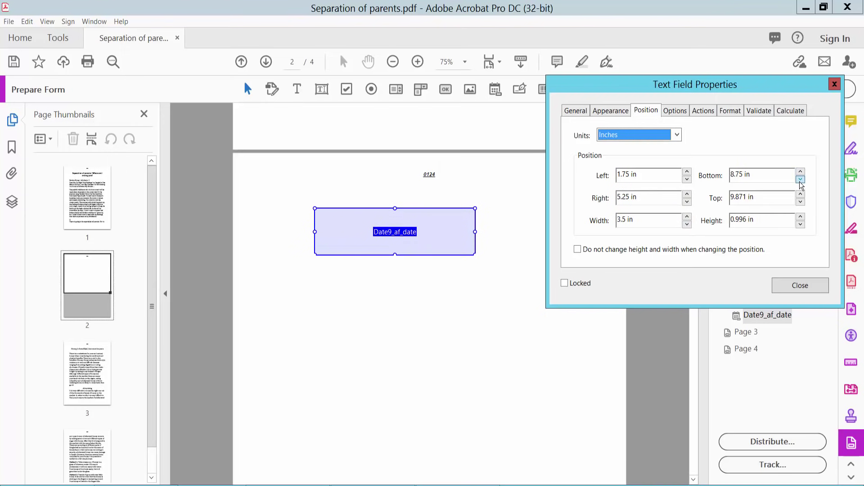
pyautogui.click(800, 179)
pyautogui.click(800, 179)
pyautogui.click(800, 171)
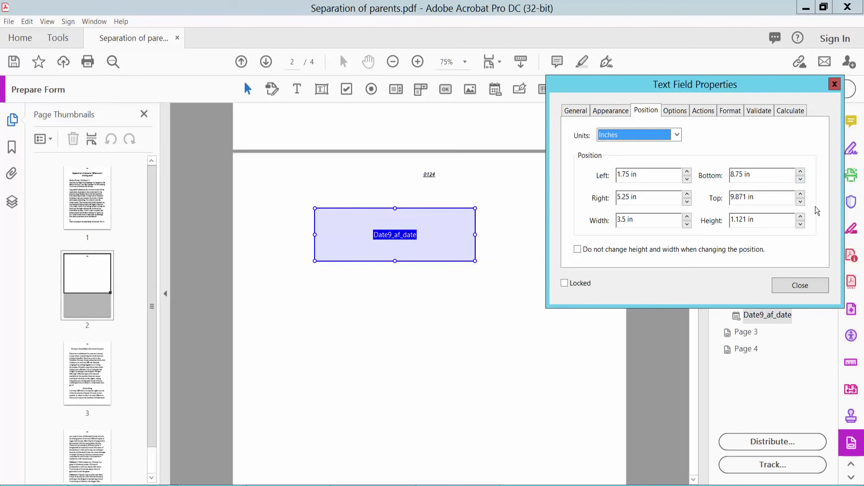
pyautogui.click(800, 194)
pyautogui.click(801, 202)
pyautogui.click(801, 202)
pyautogui.click(679, 113)
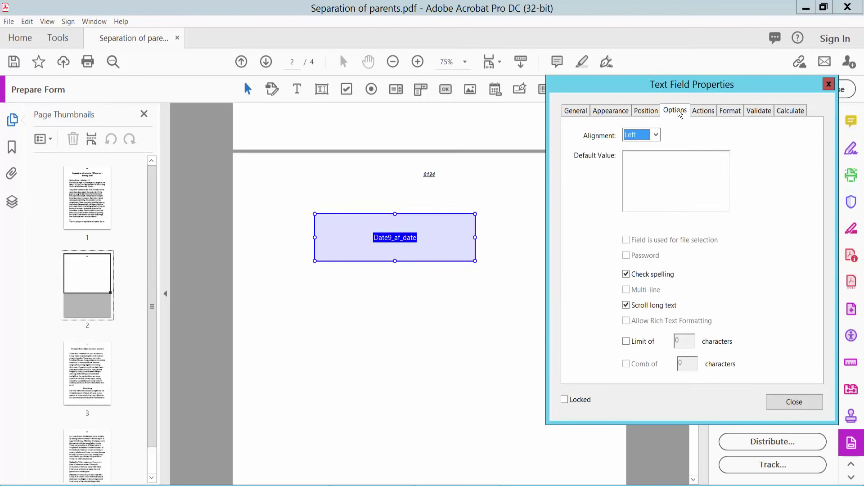
# Step: Give Date9 Center alignment and the mm/dd/yyyy Date format, then close the properties
pyautogui.click(657, 135)
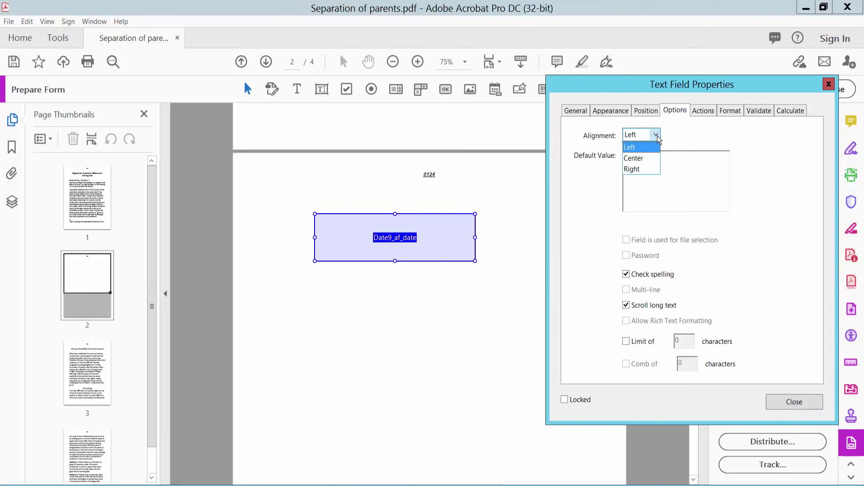
pyautogui.click(642, 159)
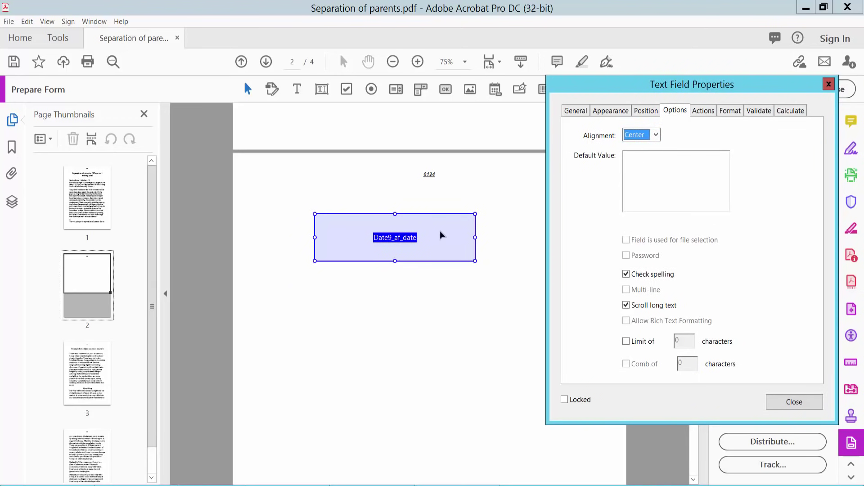
pyautogui.click(699, 112)
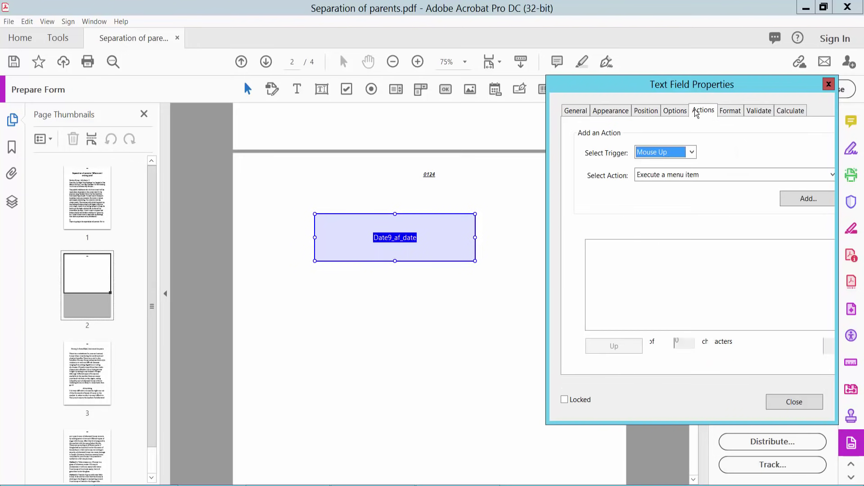
pyautogui.click(725, 115)
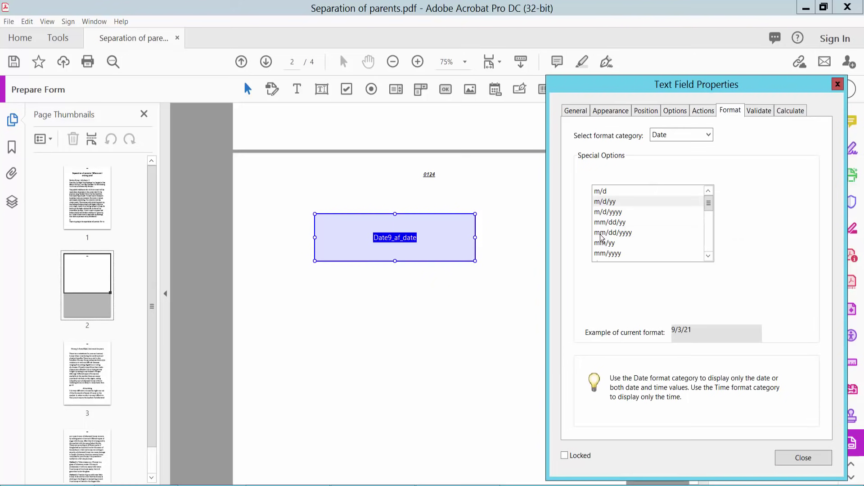
pyautogui.click(620, 234)
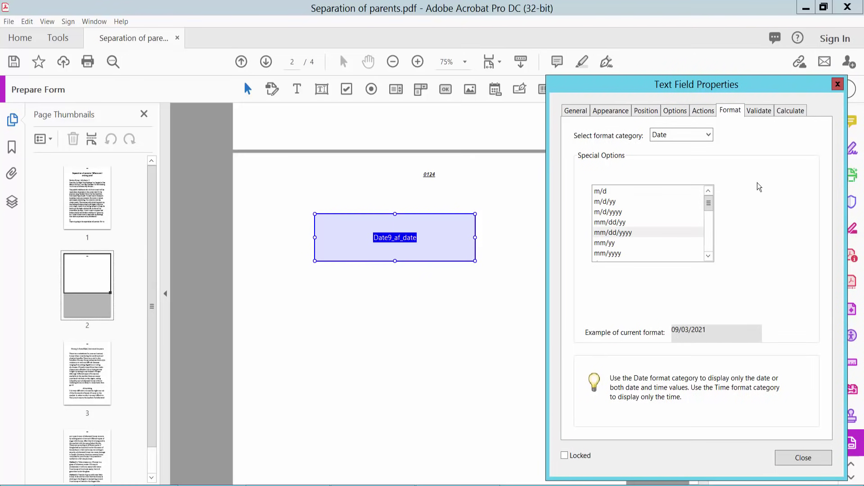
pyautogui.click(805, 461)
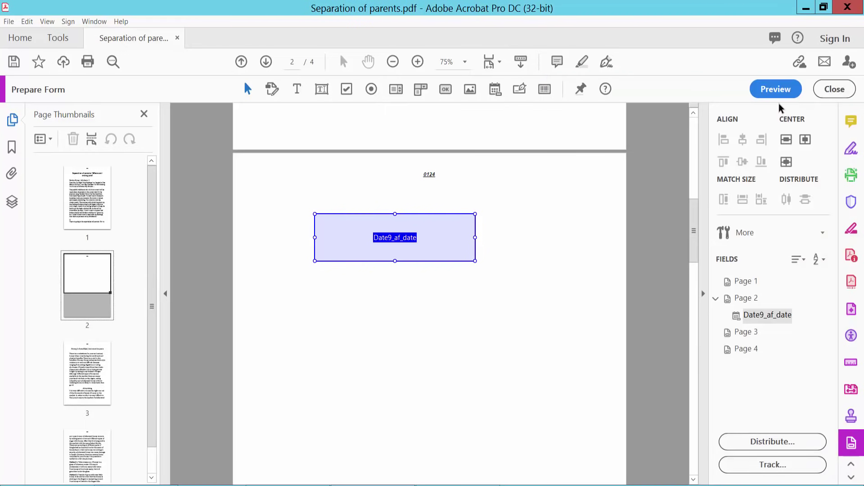
# Step: In form preview, pick November 27, 2021 from the date field's calendar
pyautogui.click(775, 88)
pyautogui.click(495, 234)
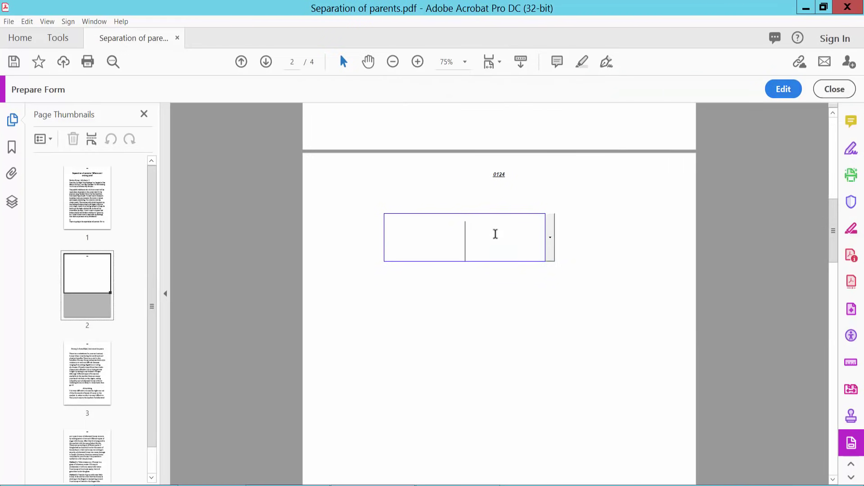
pyautogui.click(551, 245)
pyautogui.click(465, 313)
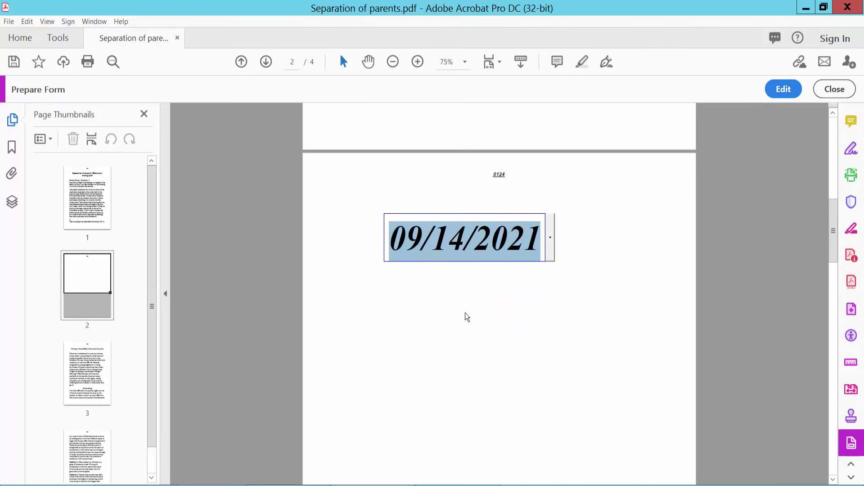
pyautogui.click(550, 244)
pyautogui.doubleClick(539, 272)
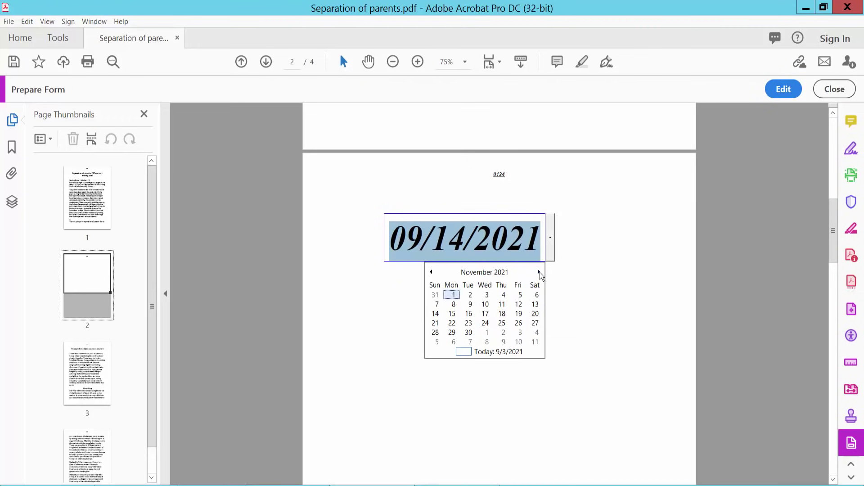
pyautogui.click(502, 305)
pyautogui.click(550, 250)
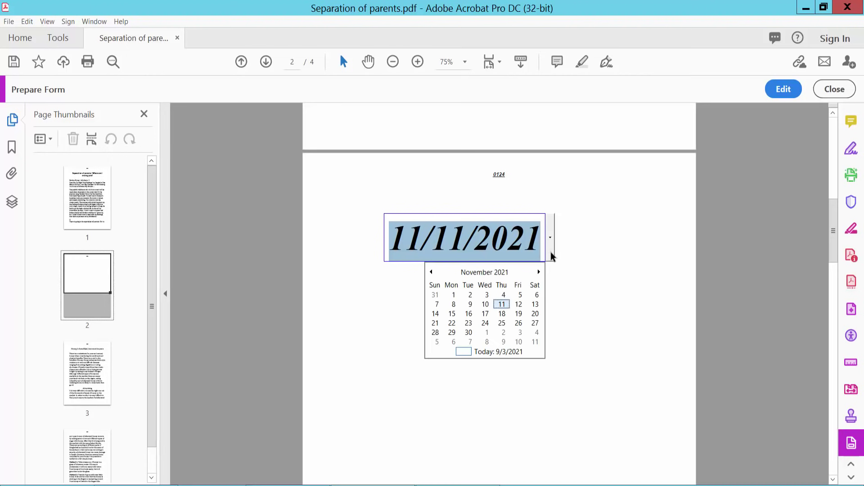
pyautogui.click(532, 322)
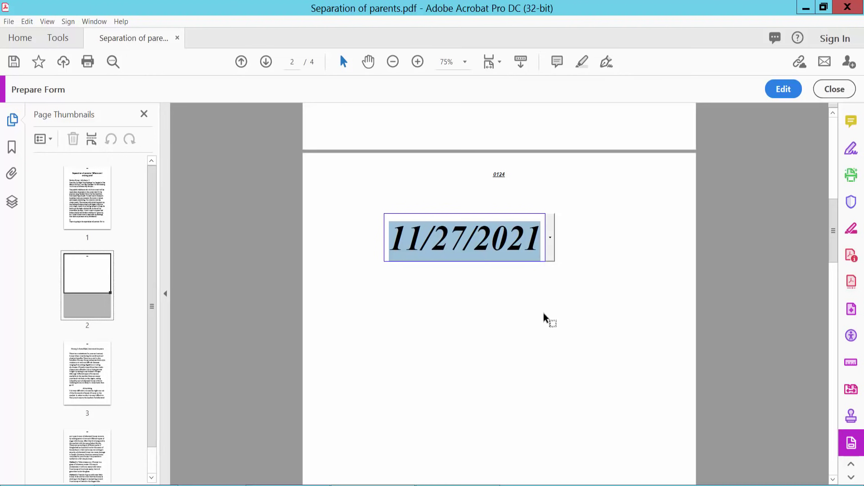
pyautogui.click(581, 289)
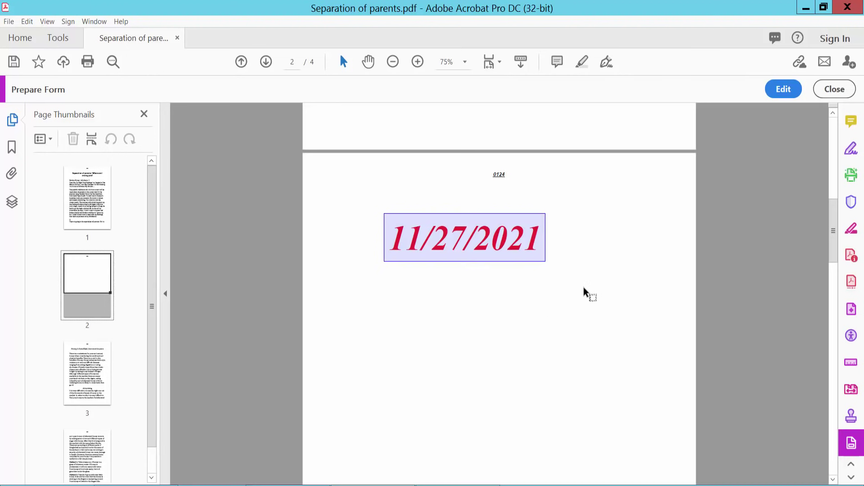
# Step: Back in edit mode, confirm Date9 keeps the Date format, then delete the field
pyautogui.click(779, 92)
pyautogui.rightClick(445, 239)
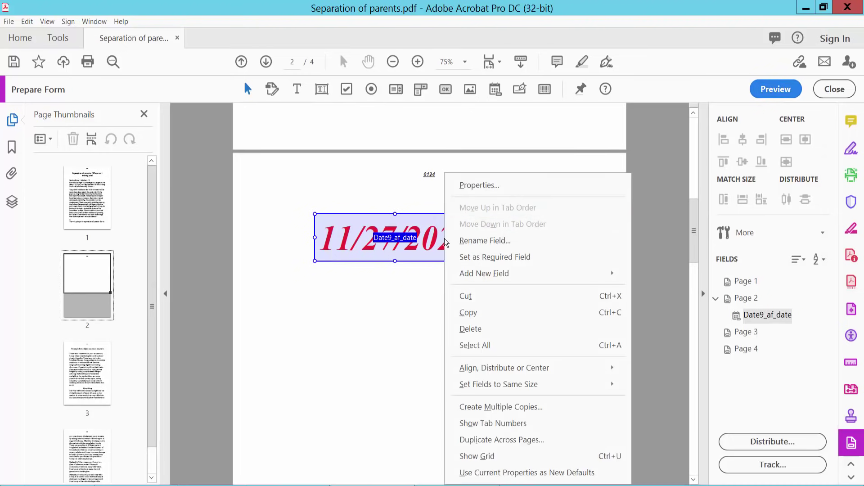
pyautogui.click(478, 186)
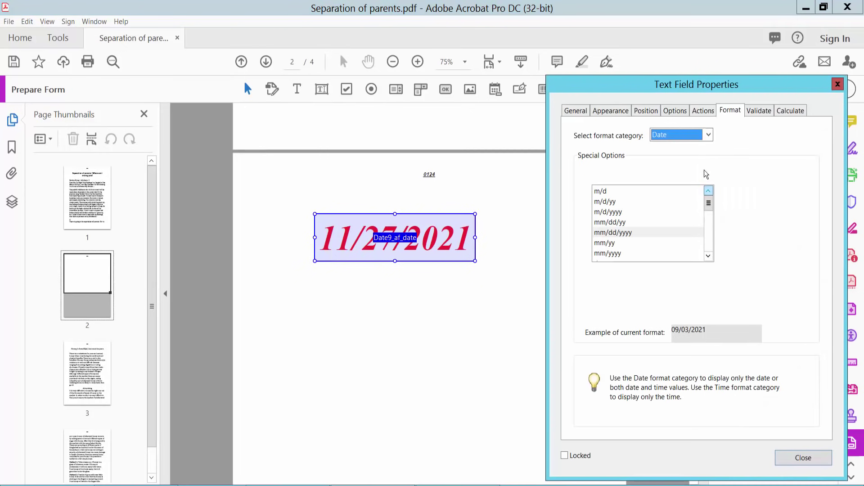
pyautogui.click(708, 135)
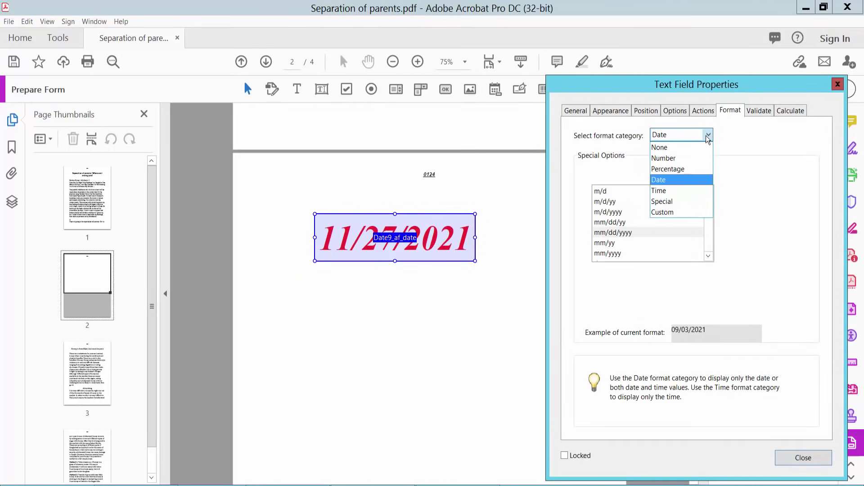
pyautogui.click(742, 188)
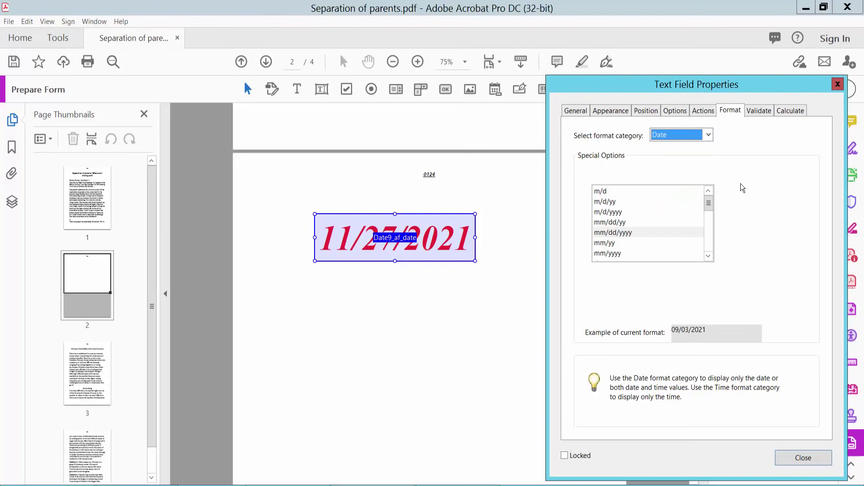
pyautogui.click(793, 458)
pyautogui.rightClick(452, 236)
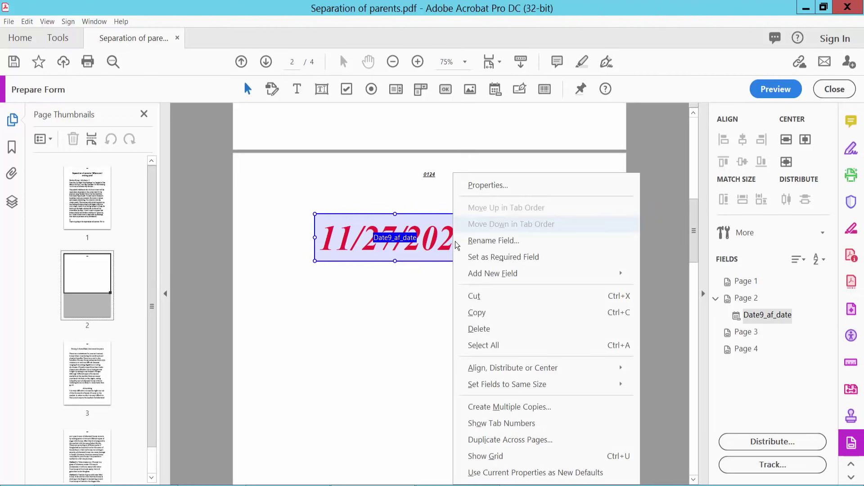
pyautogui.click(480, 330)
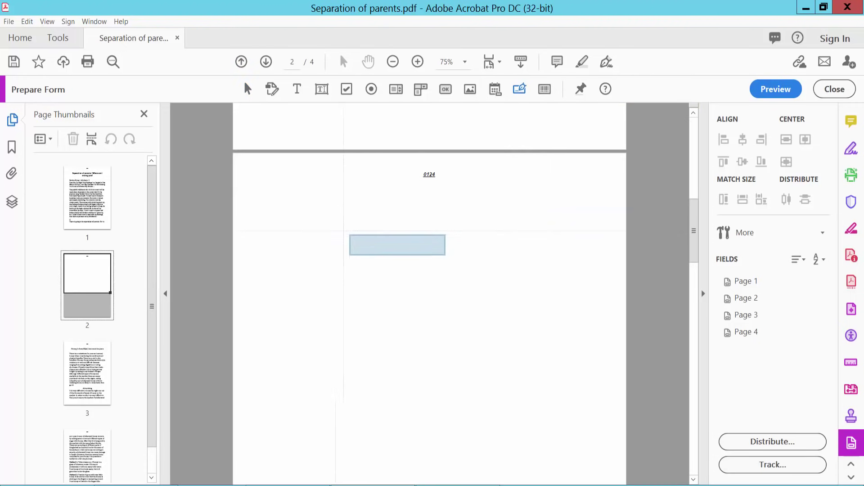
# Step: Draw a signature field on page 2 and give it a Medium pink Solid border
pyautogui.moveTo(310, 207); pyautogui.dragTo(457, 291)
pyautogui.rightClick(386, 225)
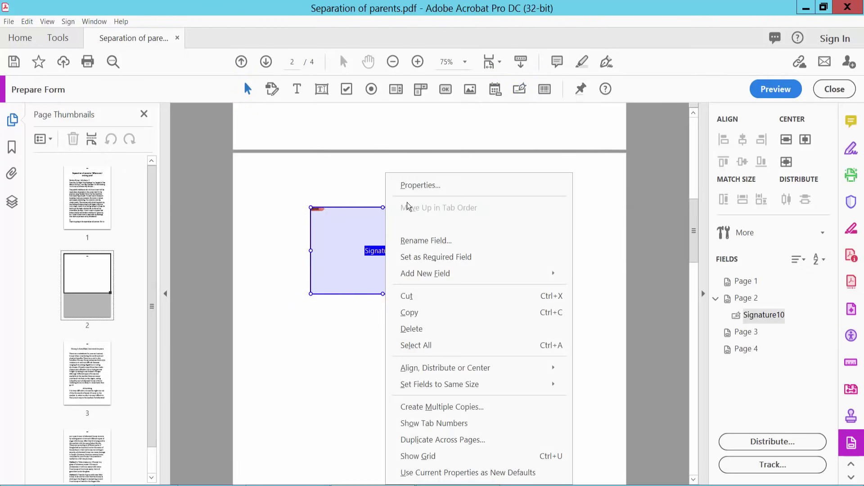
pyautogui.click(427, 186)
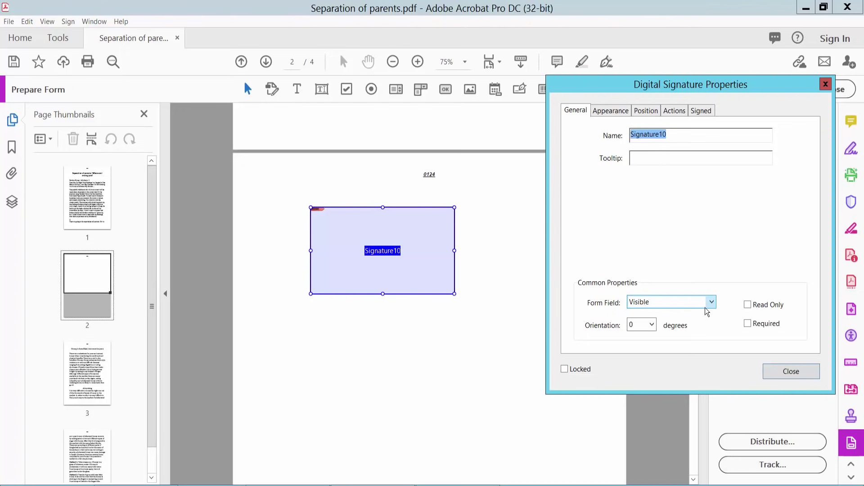
pyautogui.click(614, 111)
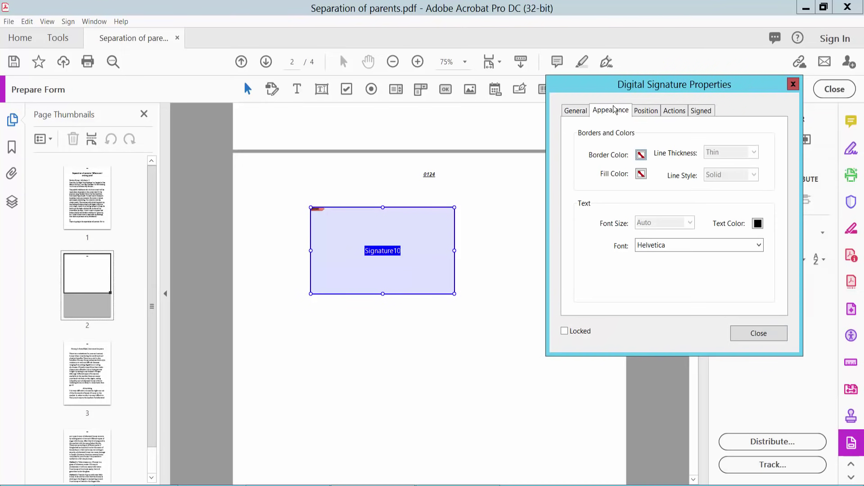
pyautogui.click(641, 155)
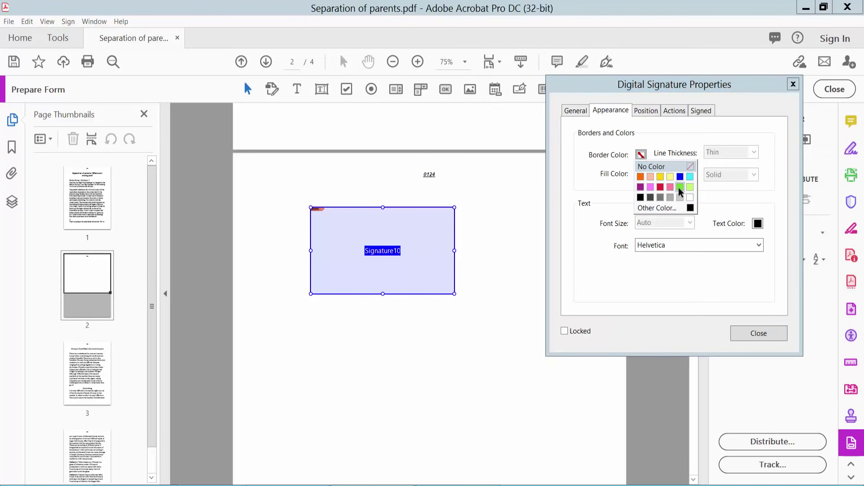
pyautogui.click(650, 186)
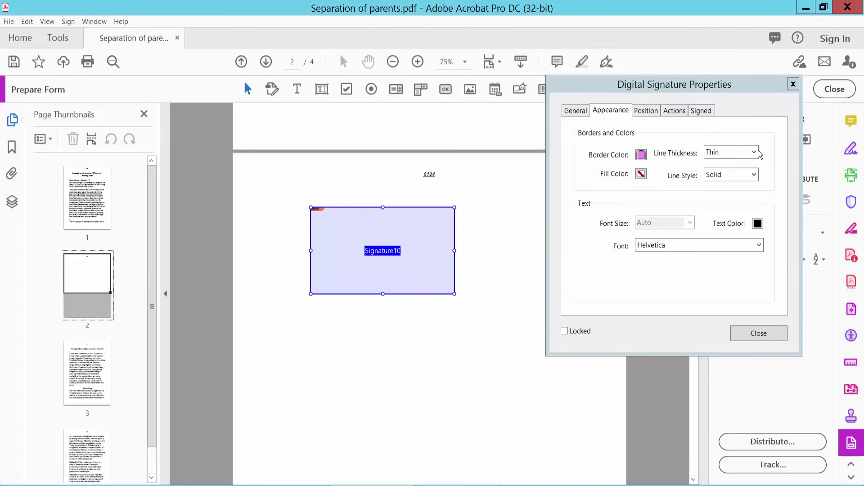
pyautogui.click(754, 152)
pyautogui.click(716, 174)
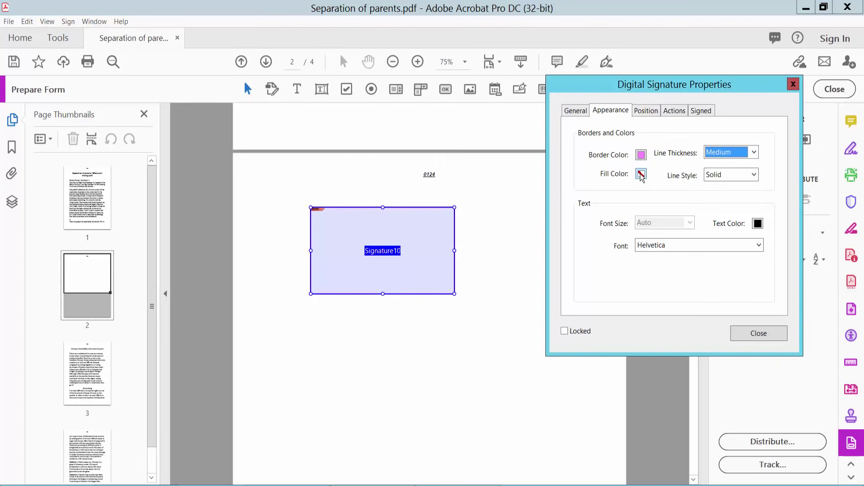
pyautogui.click(754, 175)
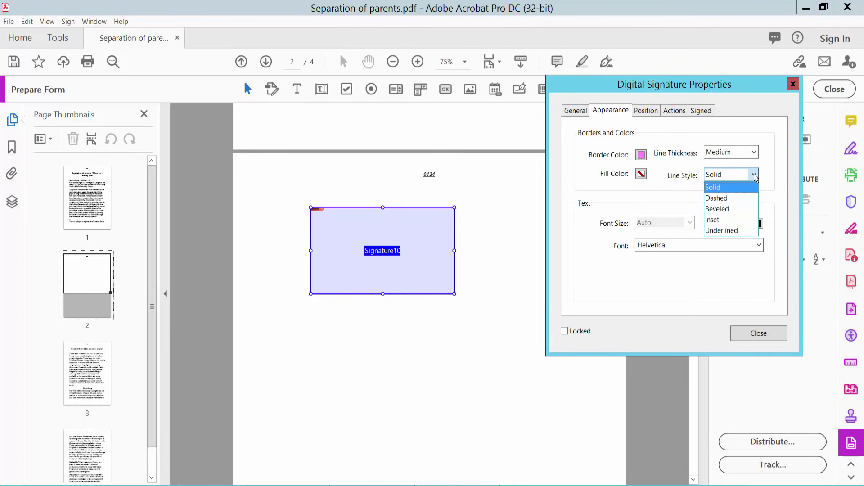
pyautogui.click(721, 187)
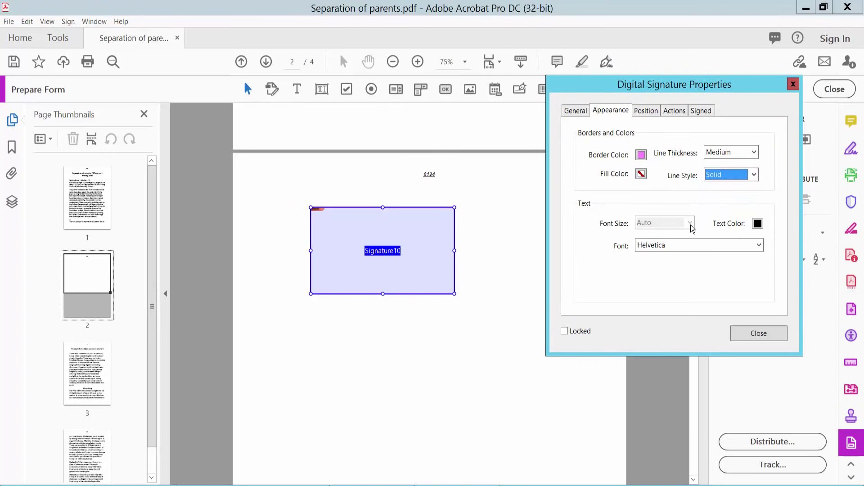
# Step: Set the signature field's text to red Times Italic
pyautogui.click(758, 224)
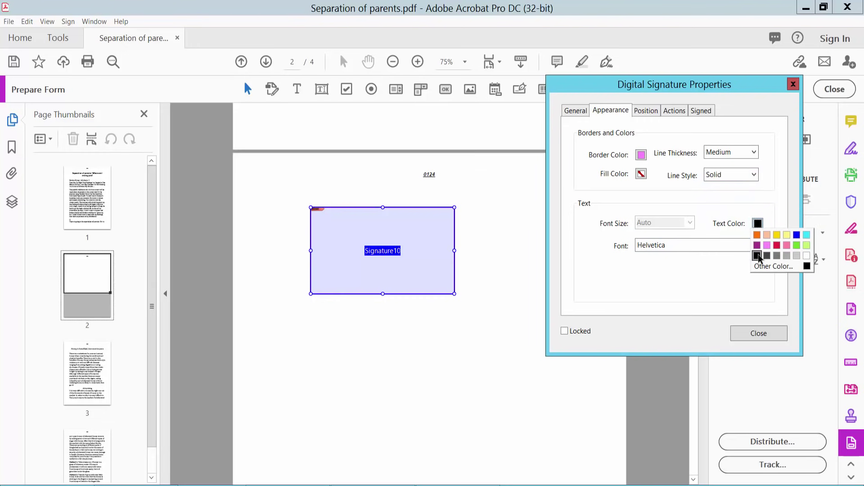
pyautogui.click(777, 246)
pyautogui.click(759, 245)
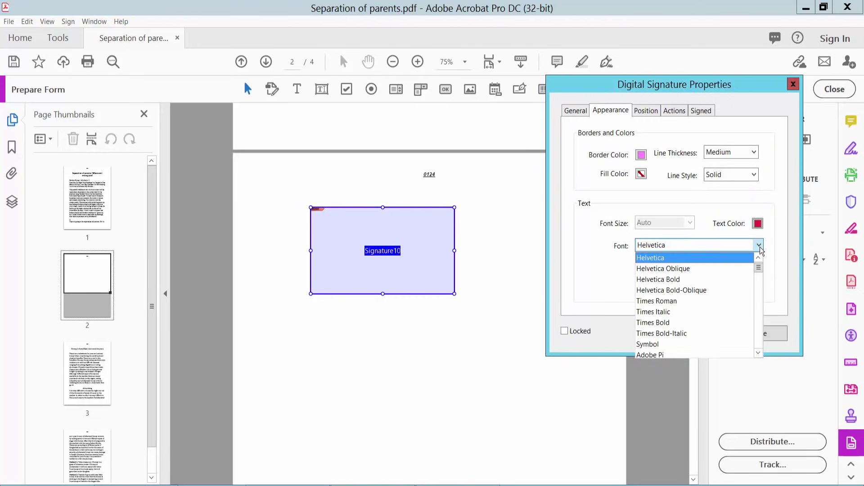
pyautogui.click(666, 312)
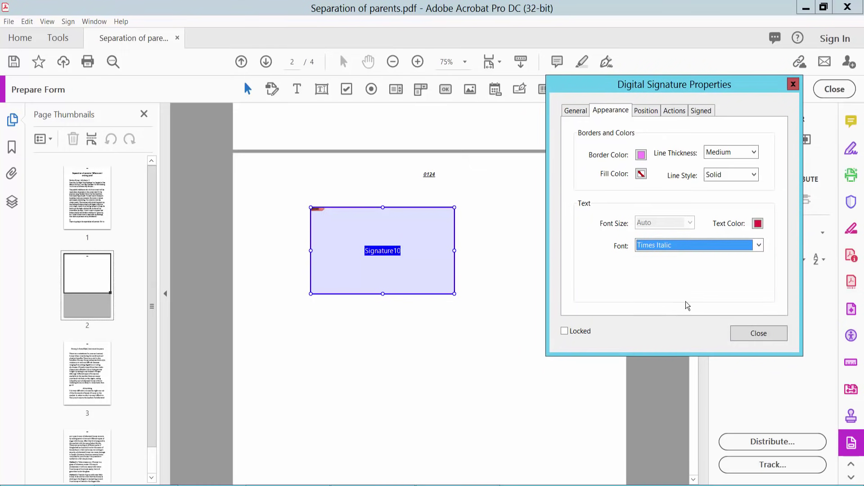
# Step: Move the signature field's left edge to 1.625 in and close its properties
pyautogui.click(646, 112)
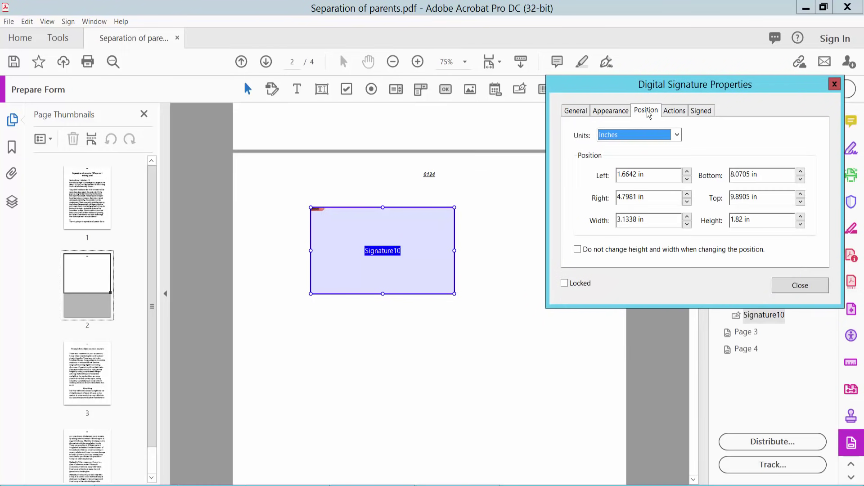
pyautogui.click(686, 173)
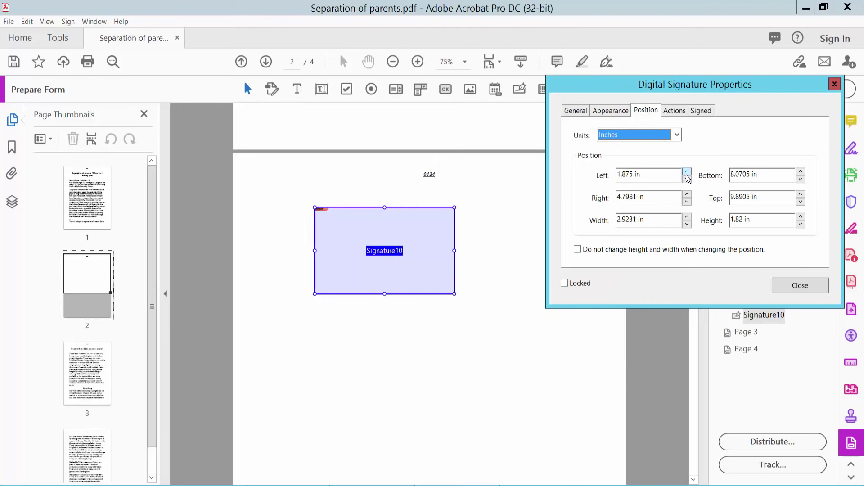
pyautogui.click(686, 178)
pyautogui.click(686, 178)
pyautogui.click(675, 111)
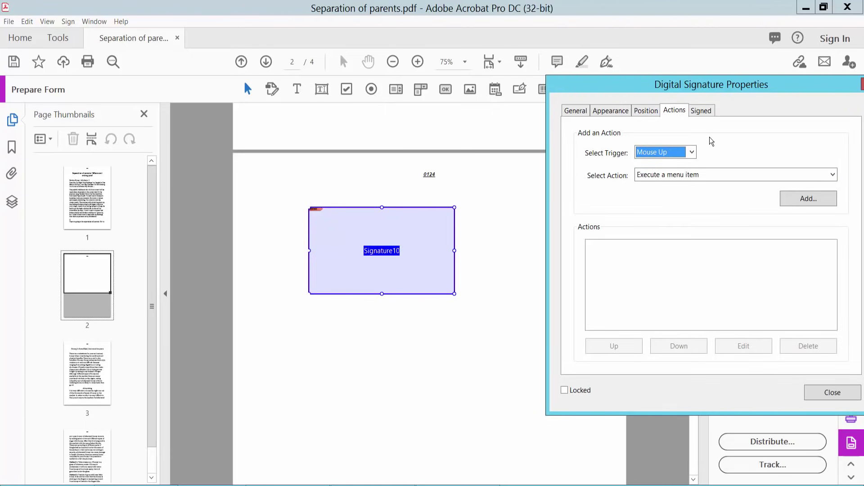
pyautogui.click(707, 111)
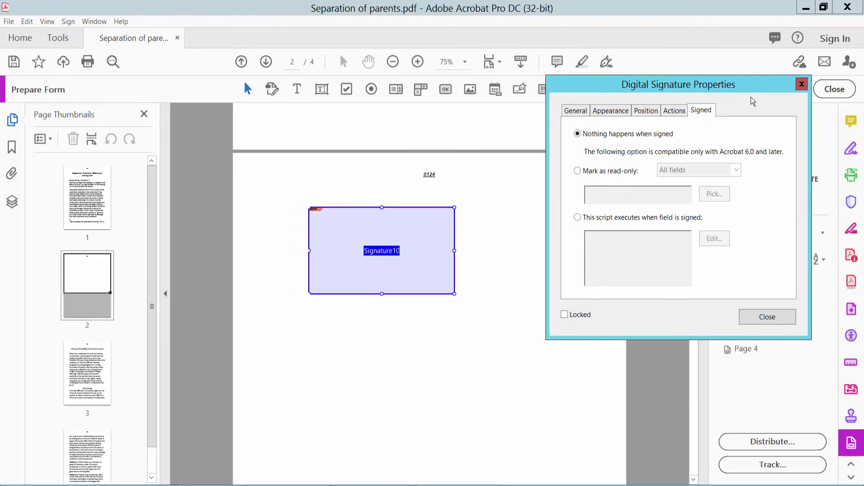
pyautogui.click(766, 316)
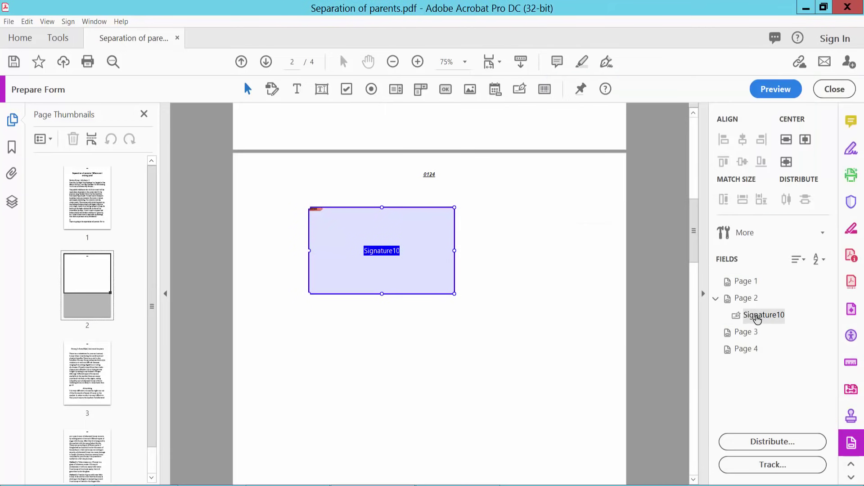
# Step: From the signature field in preview, create a new Digital ID stored in a file
pyautogui.click(775, 88)
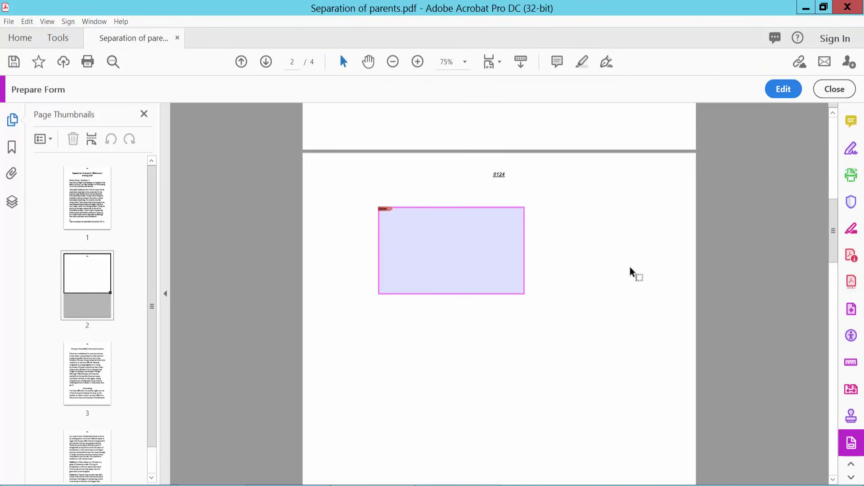
pyautogui.click(388, 213)
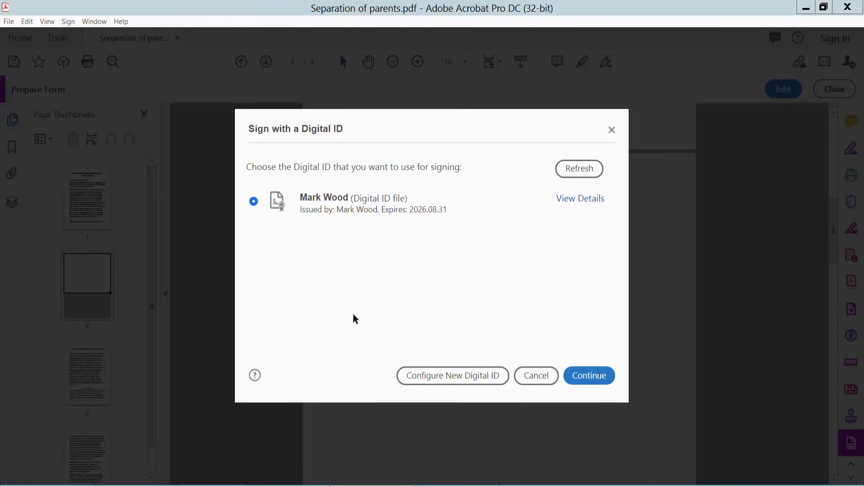
pyautogui.click(477, 382)
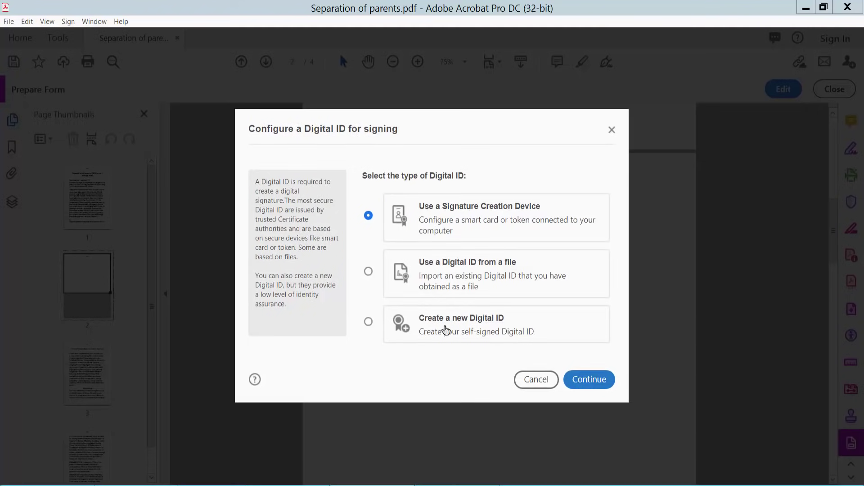
pyautogui.click(369, 321)
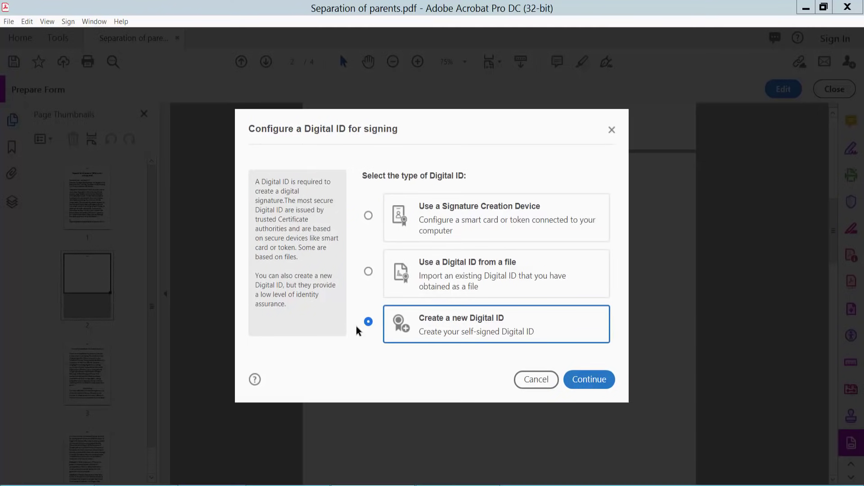
pyautogui.click(588, 381)
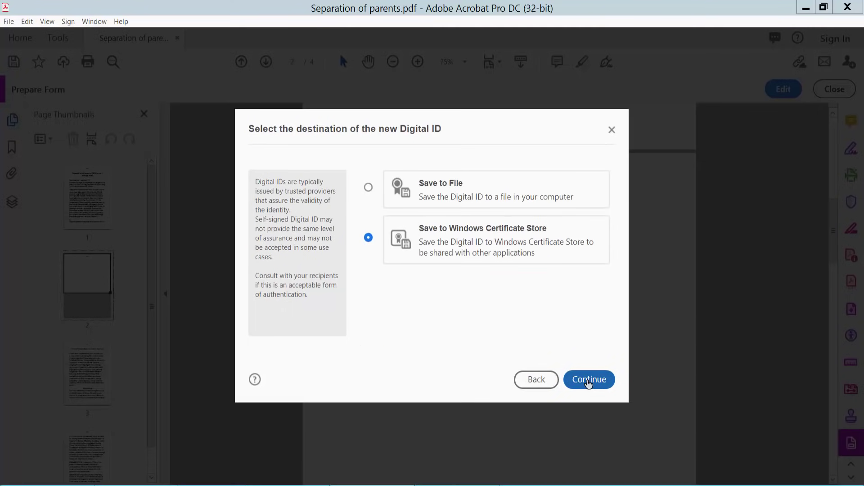
pyautogui.click(372, 187)
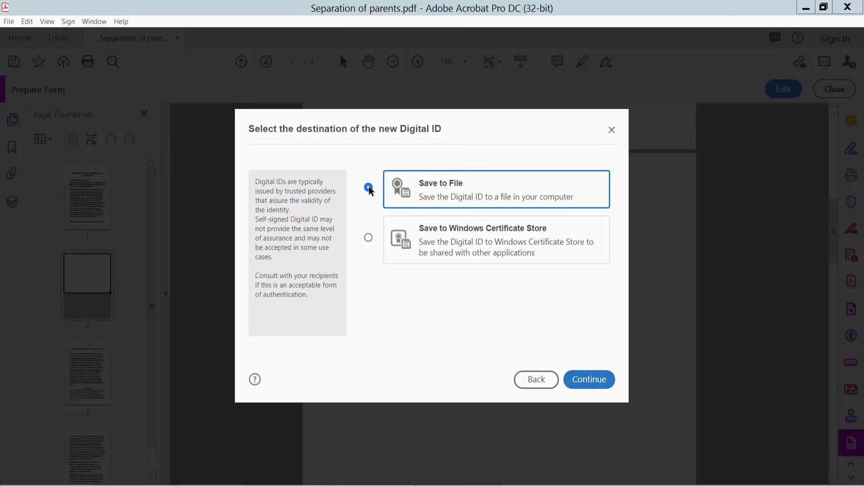
# Step: Replace the Name field with the signer's name, check the e-mail address, and continue
pyautogui.click(590, 381)
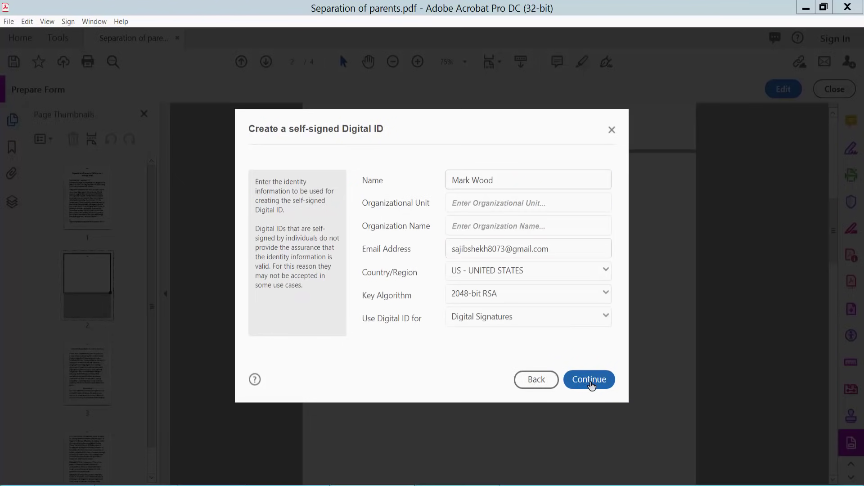
pyautogui.tripleClick(452, 180)
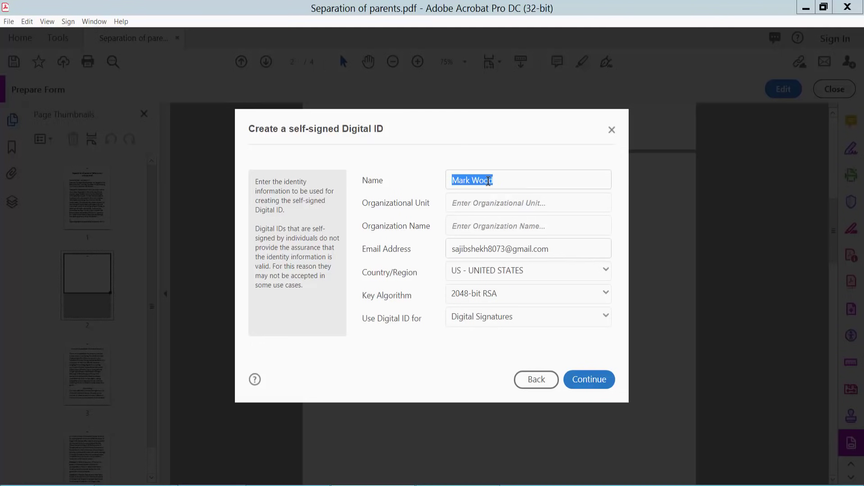
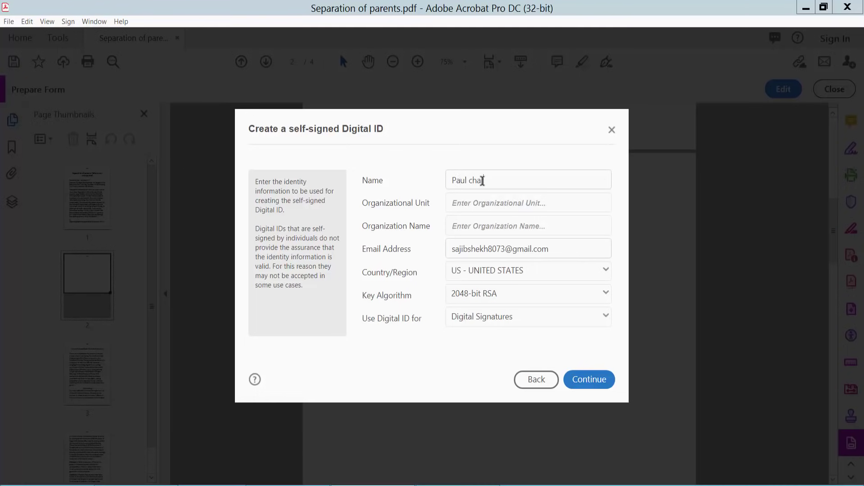
pyautogui.tripleClick(449, 249)
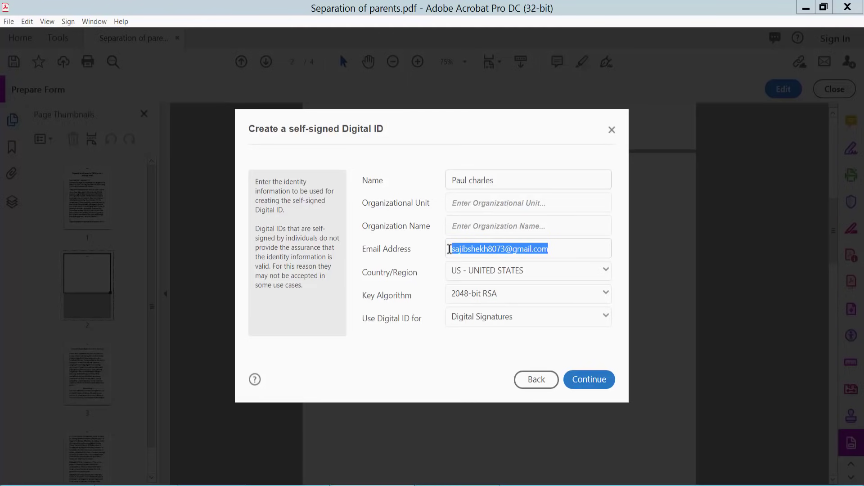
pyautogui.click(499, 249)
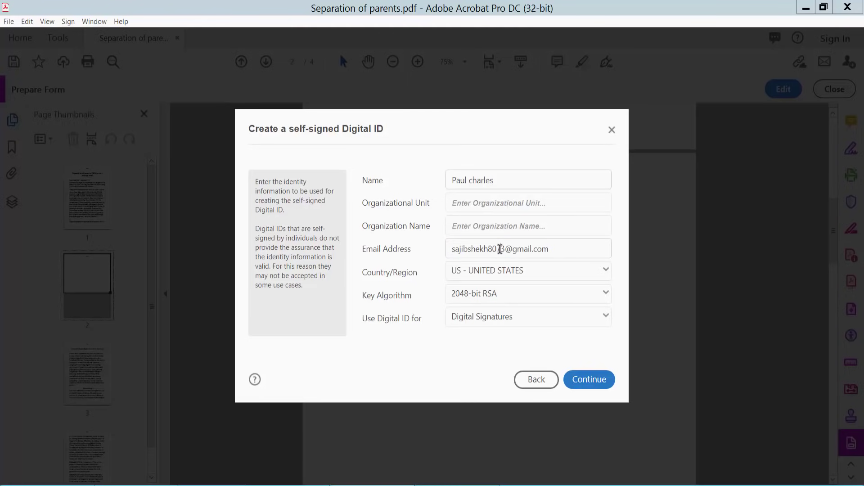
pyautogui.click(591, 380)
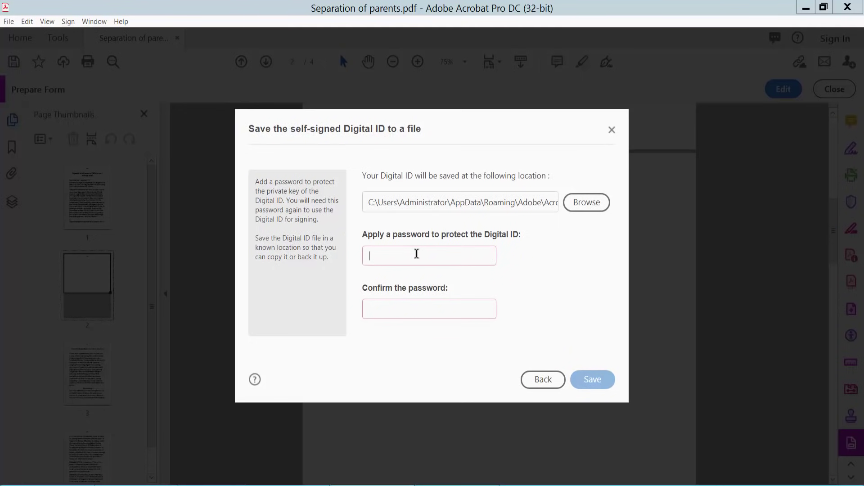
# Step: Enter and confirm a password for the Digital ID file and save it
pyautogui.write('••')
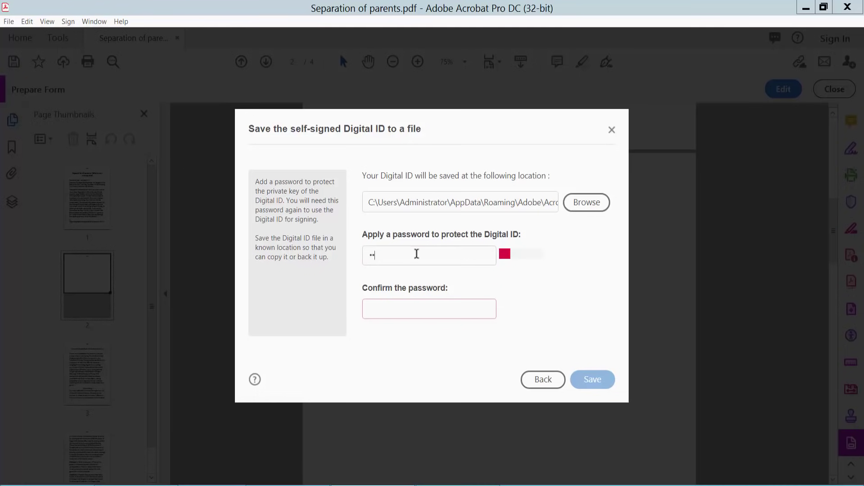
pyautogui.write('•••••••')
pyautogui.click(438, 313)
pyautogui.write('••••')
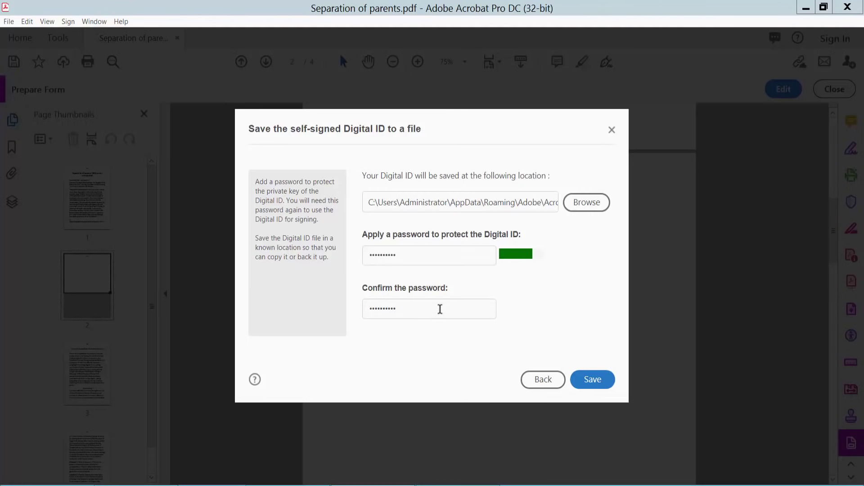
pyautogui.click(593, 380)
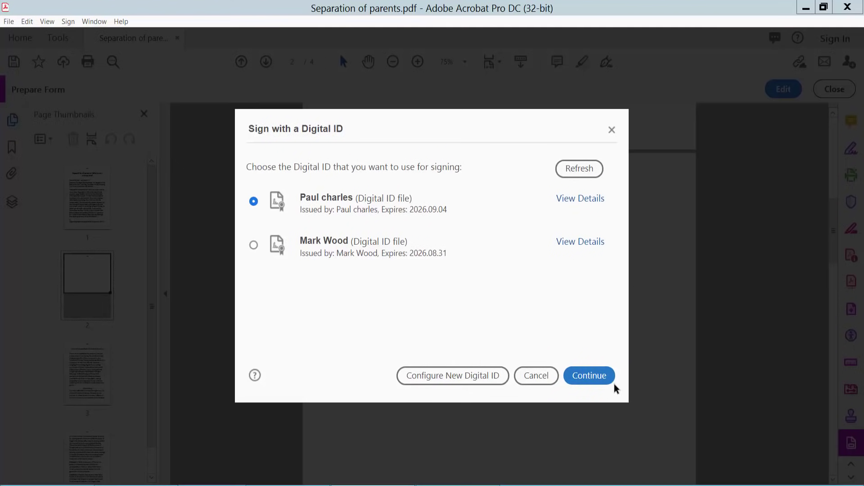
# Step: Sign the field with the new Digital ID, entering its password as the PIN
pyautogui.click(597, 376)
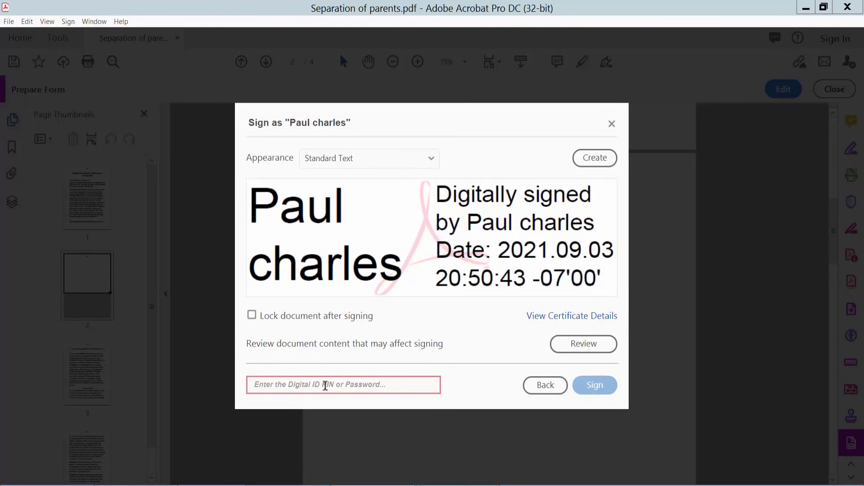
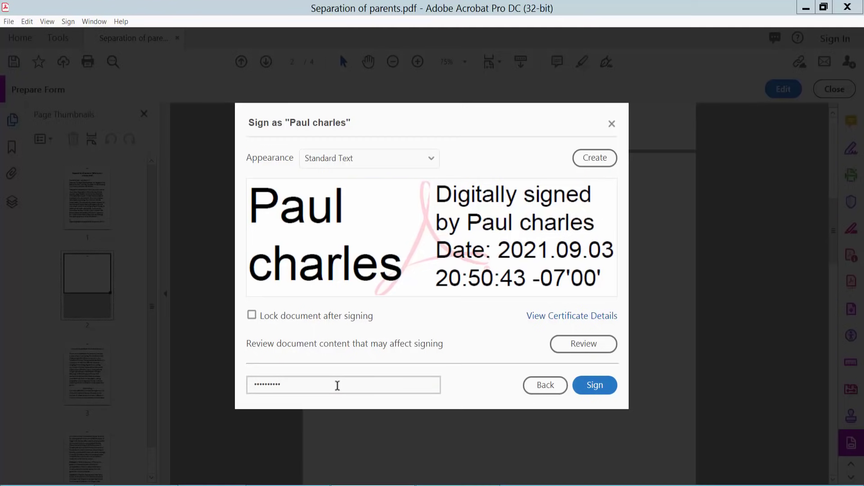
pyautogui.click(595, 386)
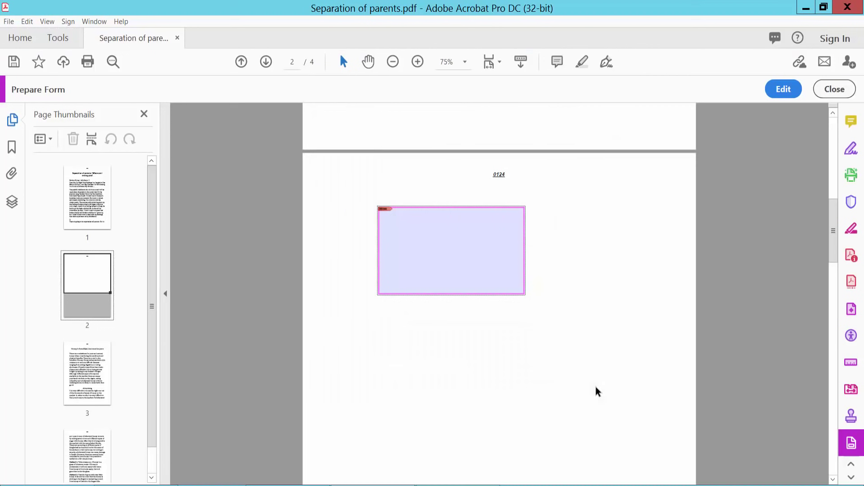
# Step: Save the signed copy to the Desktop under the file name 'signature pdf'
pyautogui.click(43, 110)
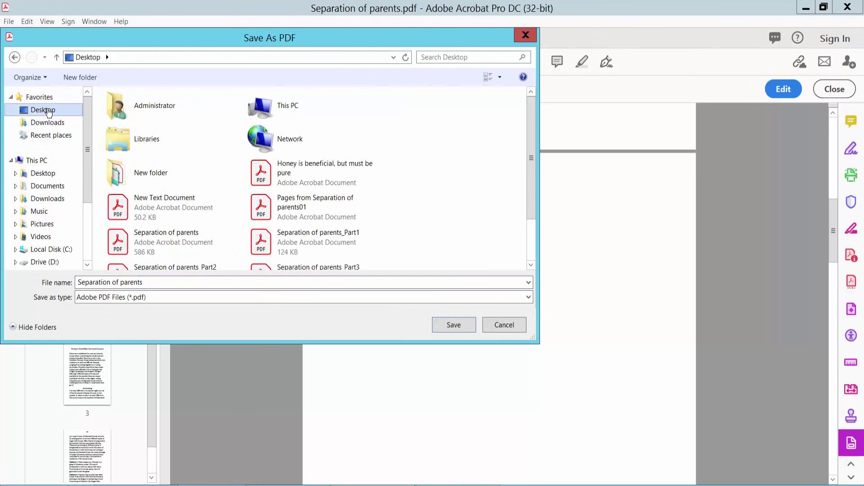
pyautogui.click(146, 282)
pyautogui.click(158, 283)
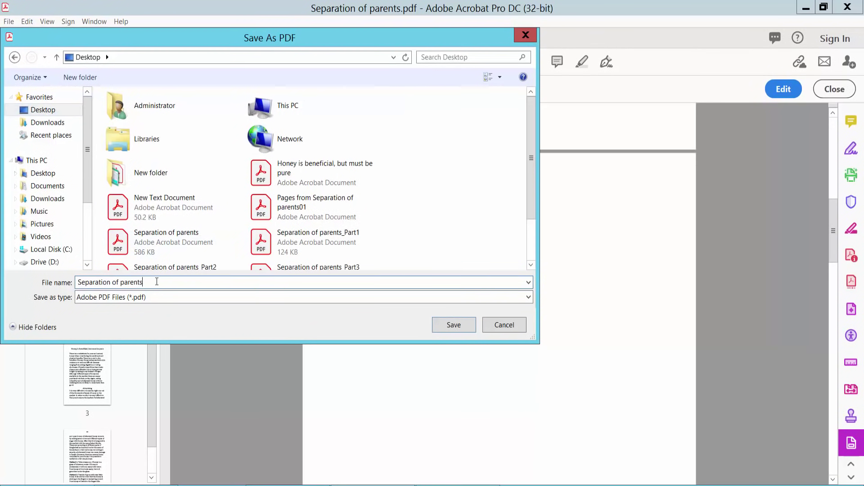
pyautogui.moveTo(157, 282); pyautogui.dragTo(2, 284)
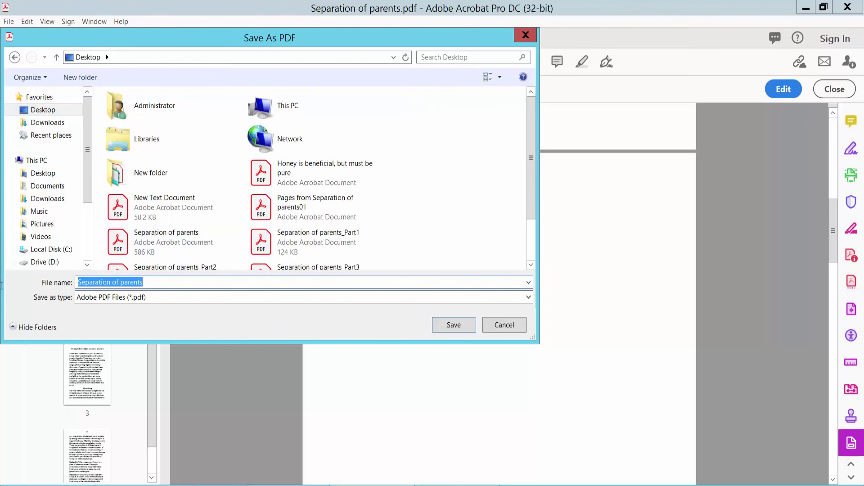
pyautogui.write('signature pdf')
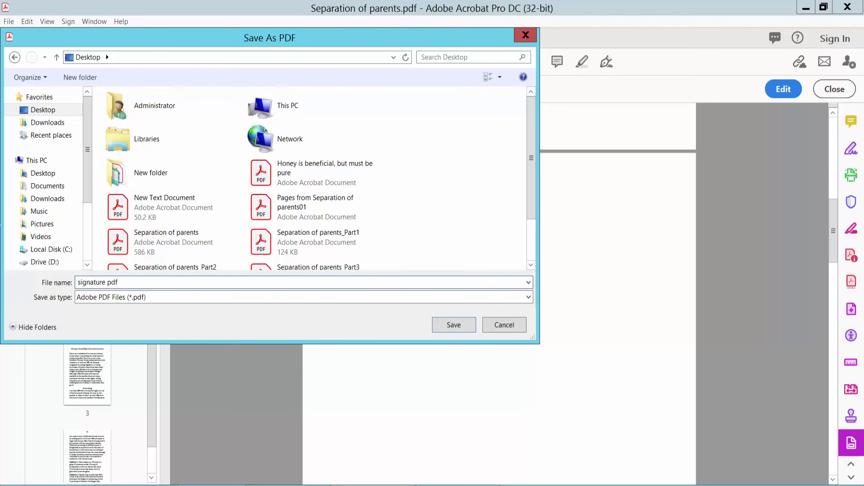
pyautogui.click(460, 326)
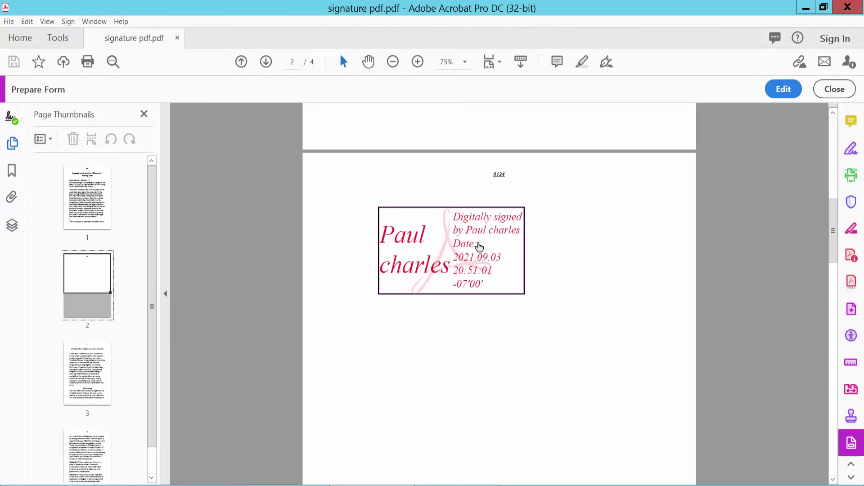
# Step: Check the signature's status and review the signer's certificate in Signature Properties
pyautogui.scroll(-2, 464, 243)
pyautogui.scroll(3, 483, 261)
pyautogui.click(470, 363)
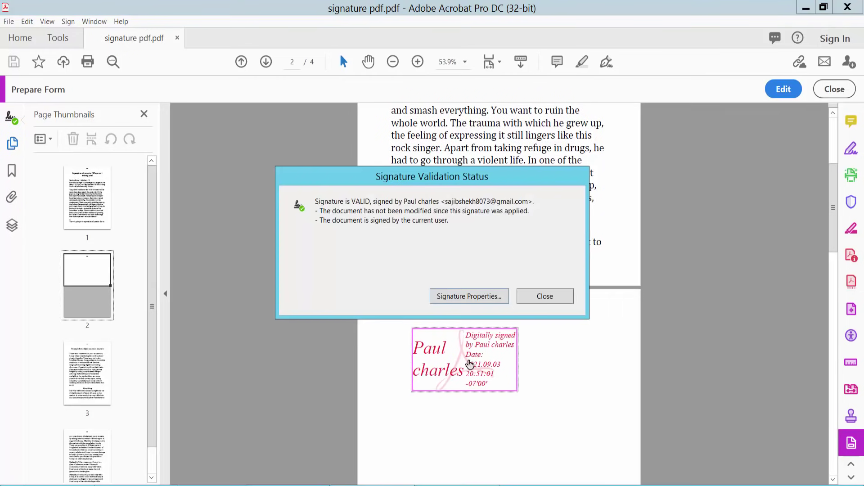
pyautogui.click(458, 297)
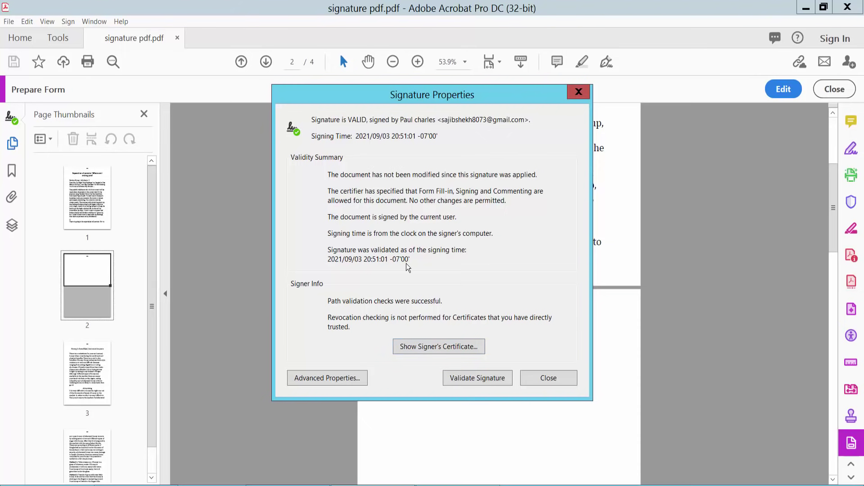
pyautogui.click(447, 346)
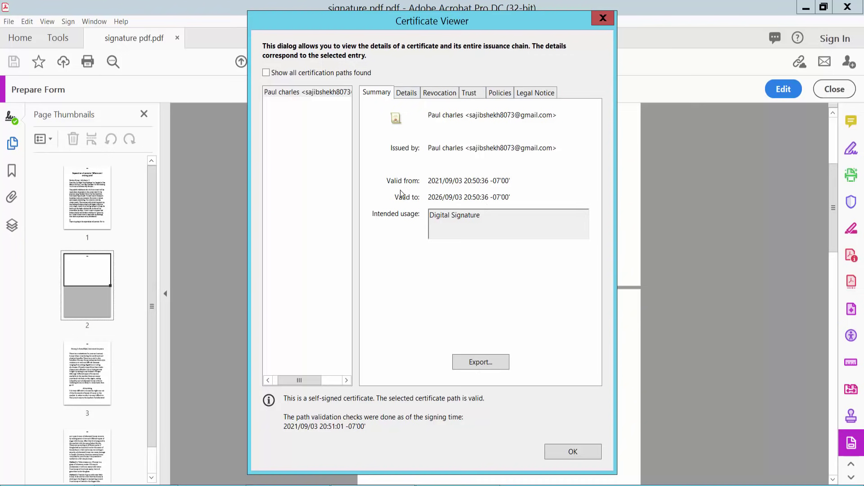
pyautogui.click(603, 18)
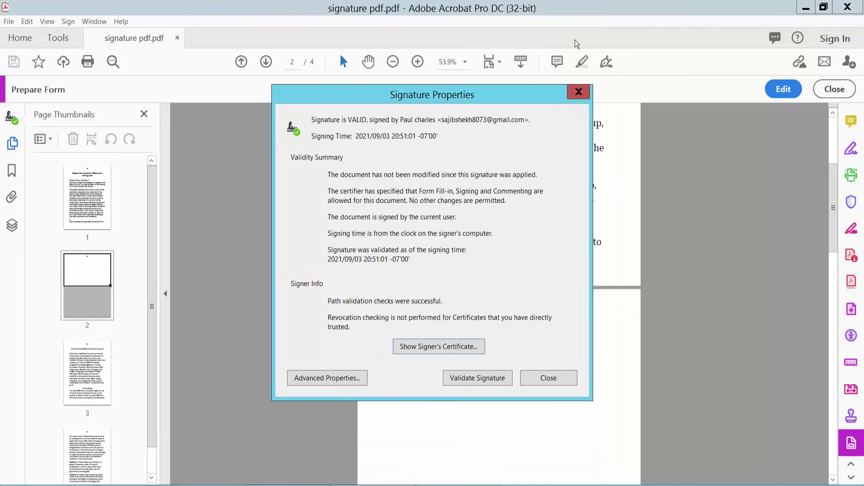
# Step: Revalidate the signature, close its properties, and switch the document to form editing
pyautogui.click(477, 377)
pyautogui.click(579, 93)
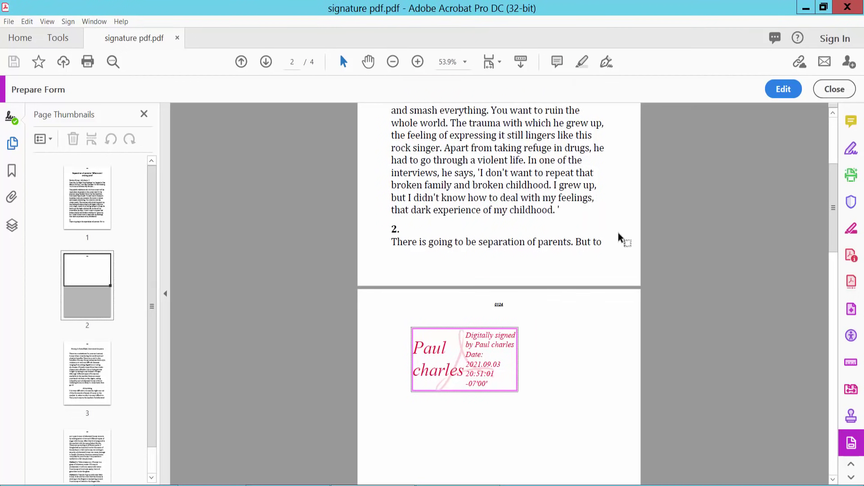
pyautogui.click(778, 89)
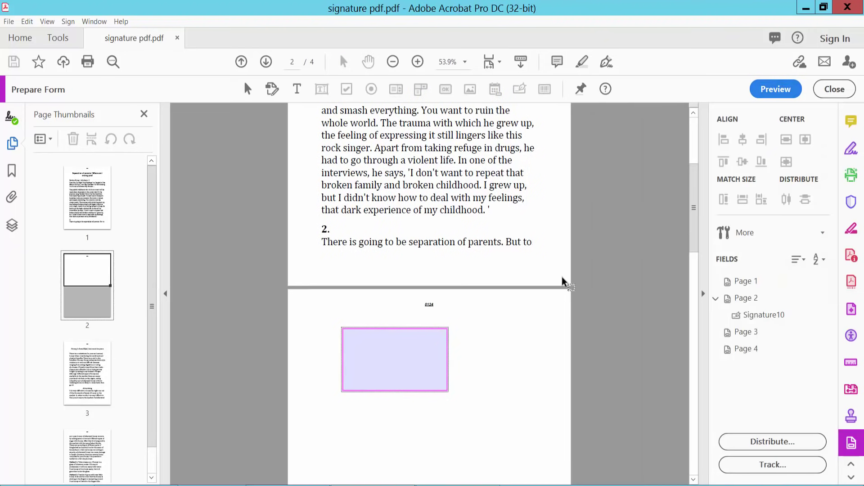
# Step: Clear the signature from the Signature10 field and leave form editing mode
pyautogui.rightClick(426, 358)
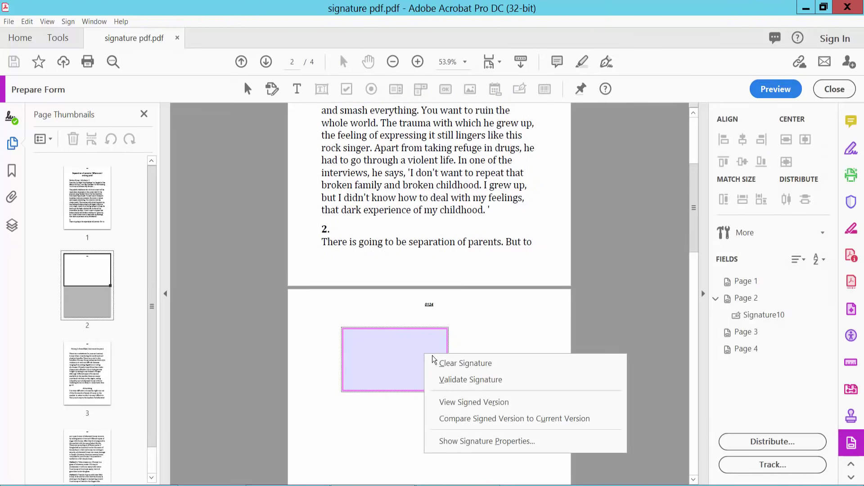
pyautogui.click(434, 361)
pyautogui.rightClick(421, 347)
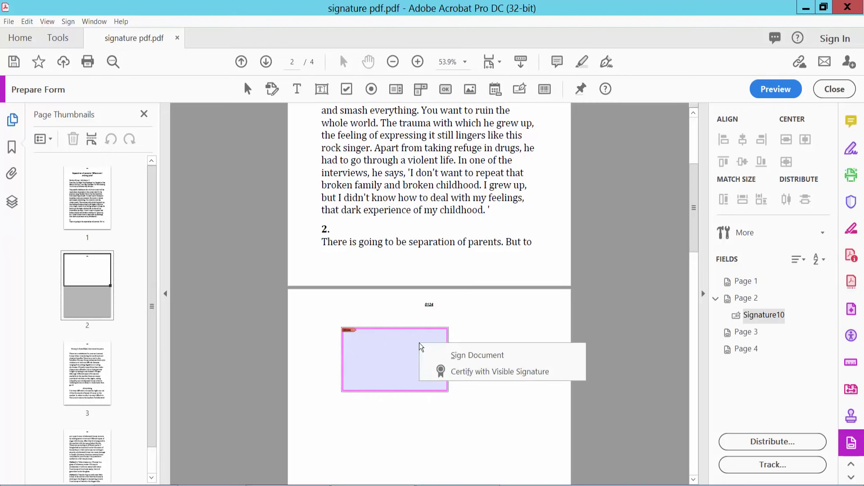
pyautogui.click(520, 89)
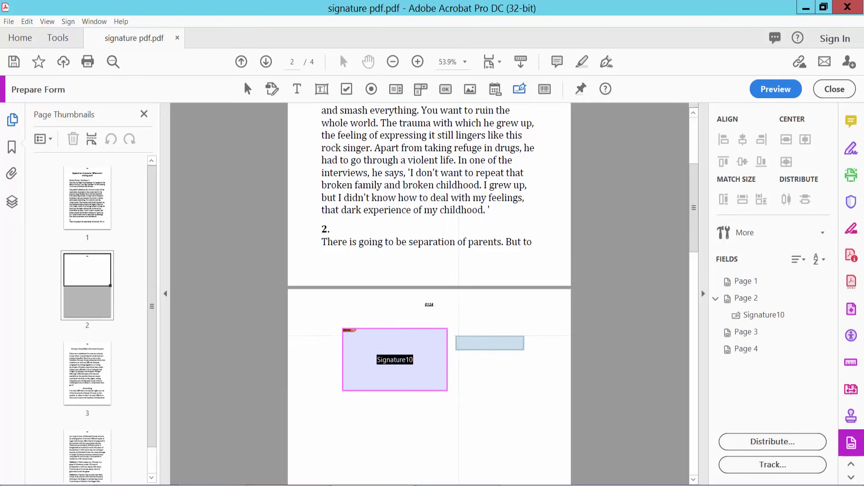
pyautogui.click(835, 89)
# Step: Reopen the saved signature pdf file from the Desktop
pyautogui.scroll(-4, 490, 297)
pyautogui.scroll(7, 492, 299)
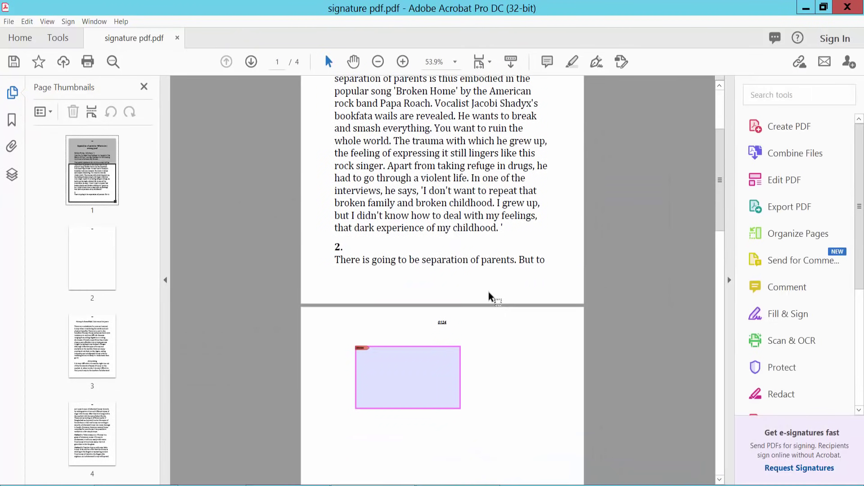
pyautogui.click(59, 38)
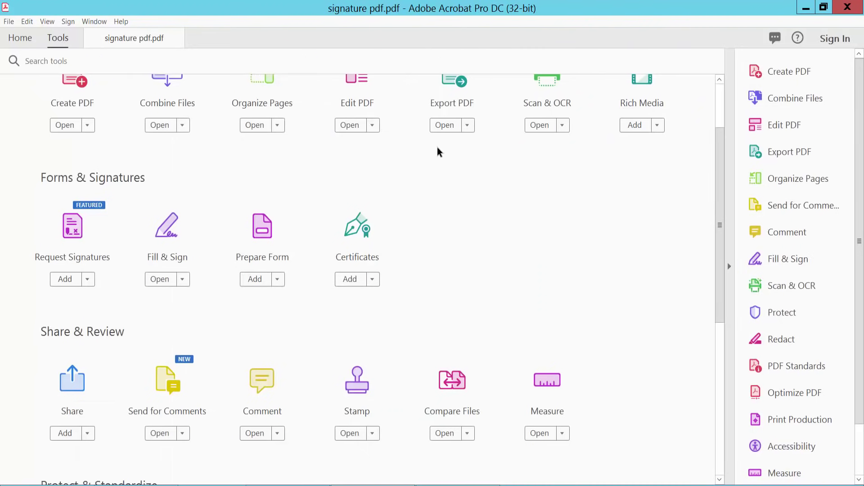
pyautogui.press('super+d')
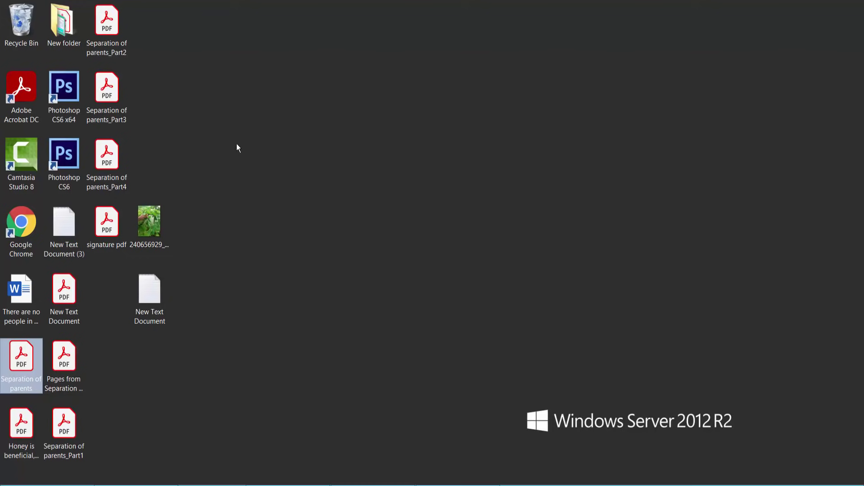
pyautogui.doubleClick(107, 222)
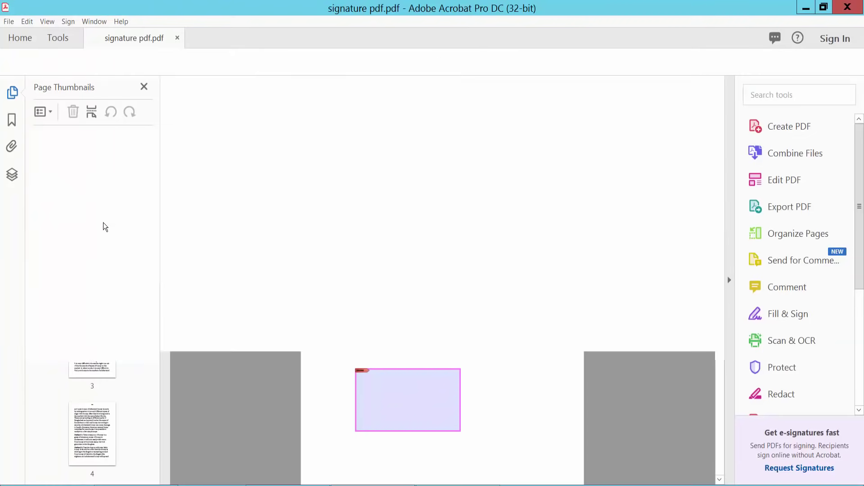
# Step: Scroll to page 2 so the pink Signature10 field box is visible
pyautogui.scroll(-2, 384, 222)
pyautogui.scroll(-3, 396, 226)
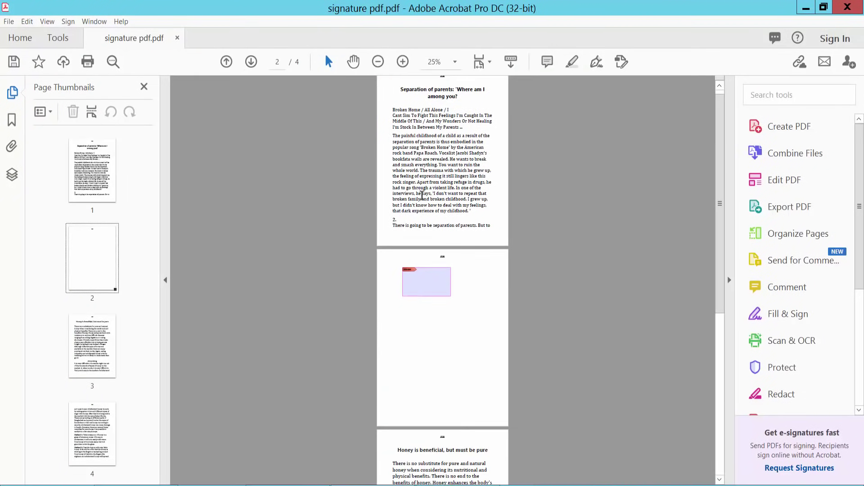
pyautogui.scroll(3, 424, 196)
pyautogui.scroll(-5, 426, 199)
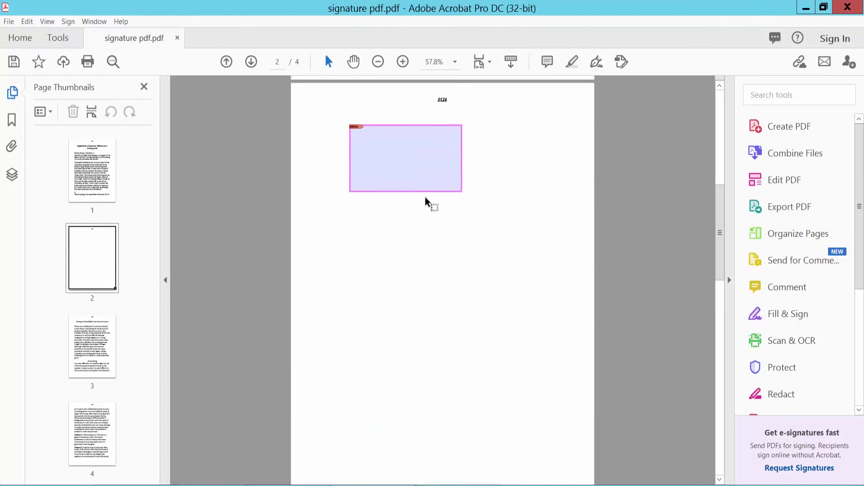
pyautogui.scroll(1, 425, 200)
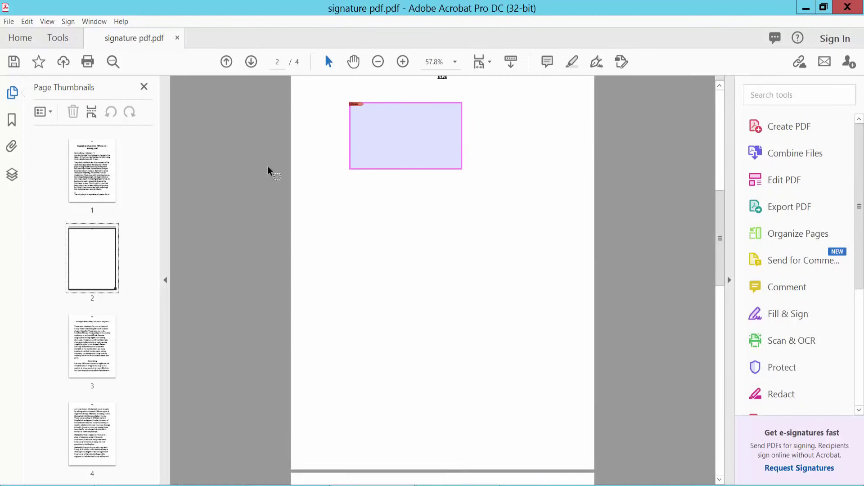
# Step: In Prepare Form, draw a Barcode11 field under Signature10 and dismiss both notices
pyautogui.click(58, 38)
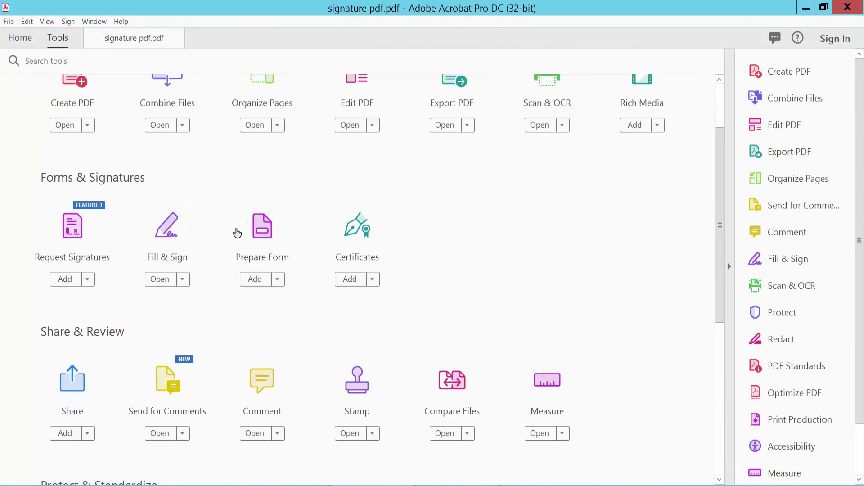
pyautogui.click(263, 234)
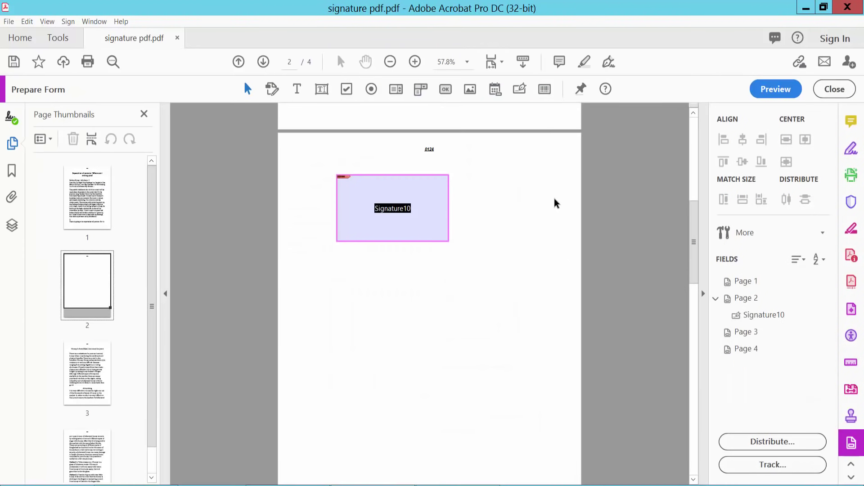
pyautogui.click(545, 90)
pyautogui.moveTo(401, 326); pyautogui.dragTo(452, 367)
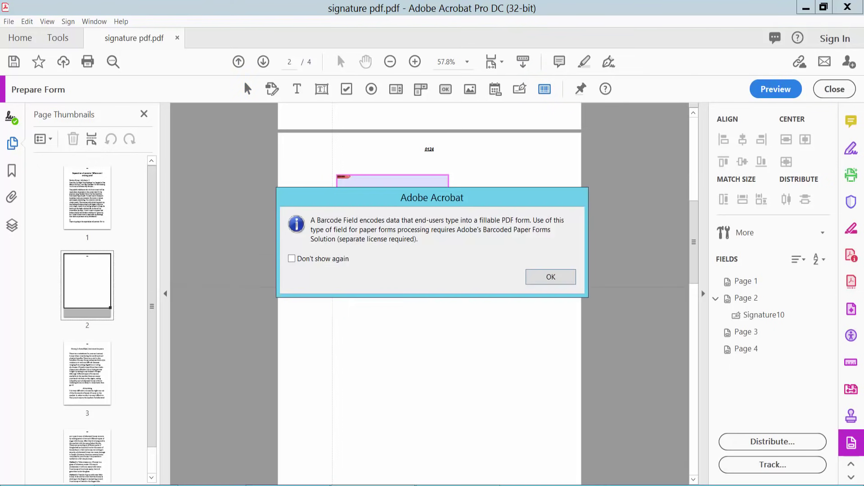
pyautogui.click(552, 282)
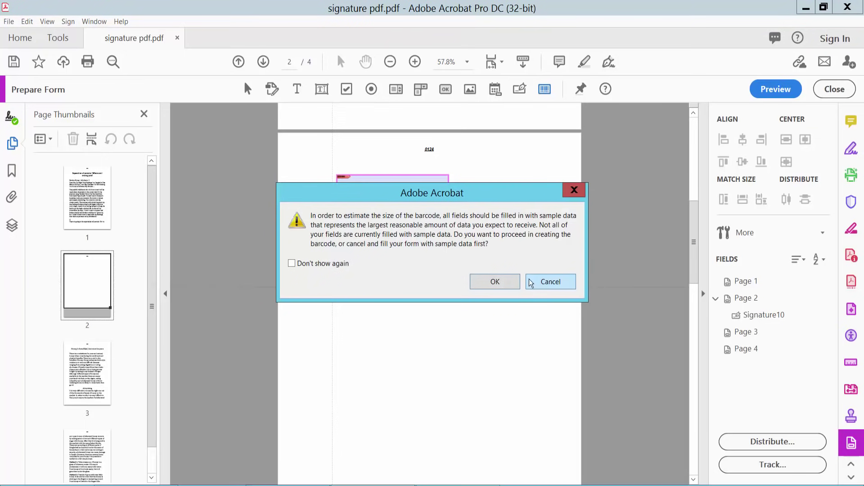
pyautogui.click(501, 285)
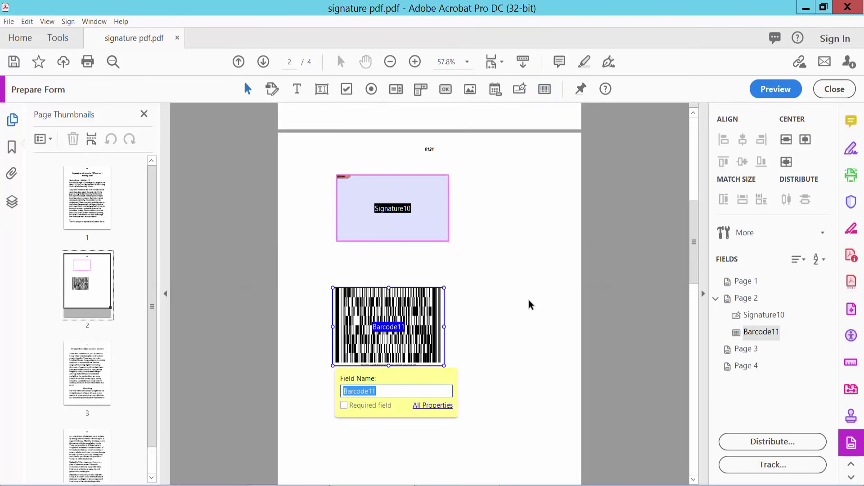
# Step: Set Barcode11's position to 1.75 in from the left and extend its bottom edge
pyautogui.rightClick(415, 310)
pyautogui.click(449, 188)
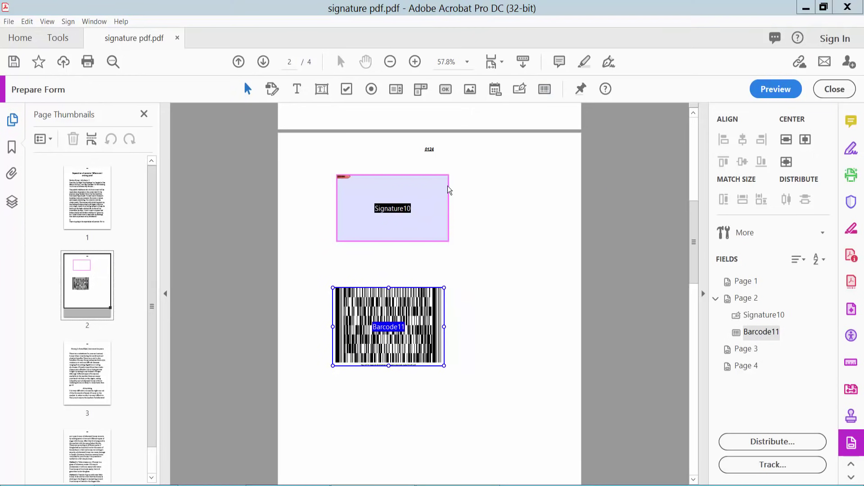
pyautogui.click(608, 113)
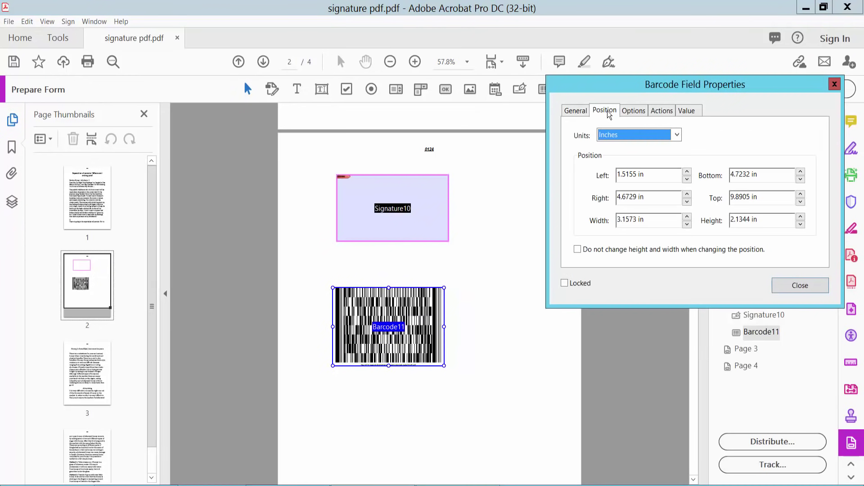
pyautogui.click(687, 172)
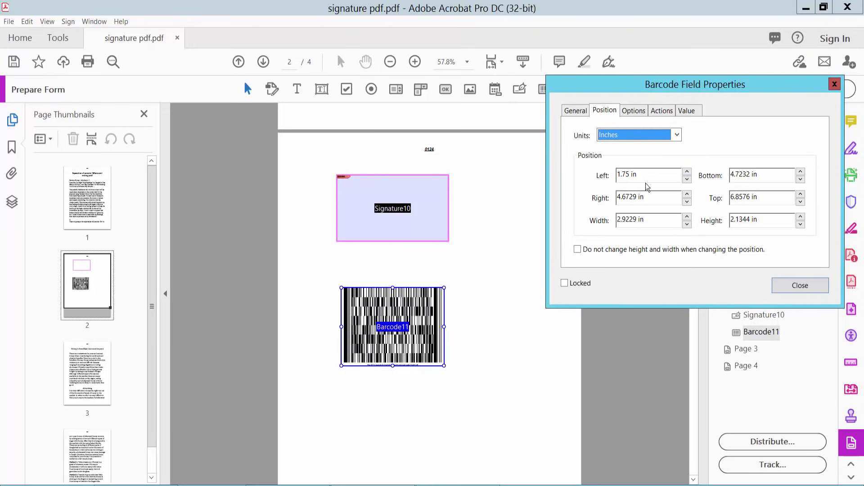
pyautogui.click(800, 180)
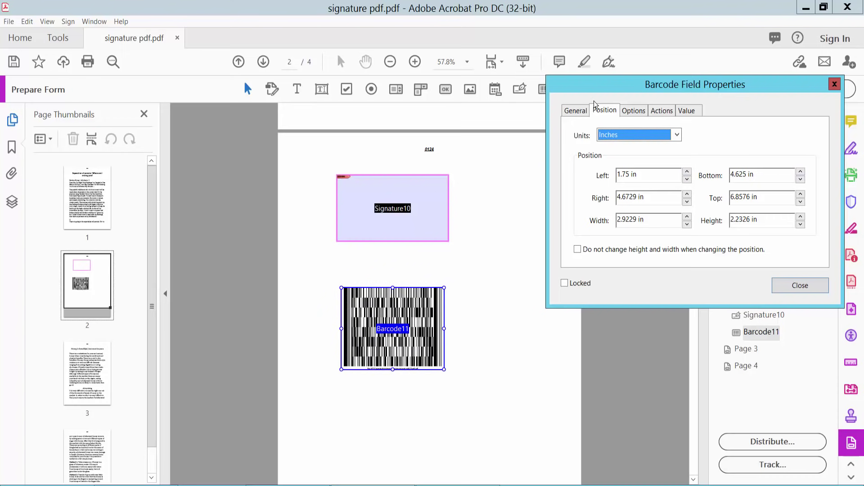
# Step: Switch Barcode11 to QR Code, then preview the form and return to editing
pyautogui.click(633, 111)
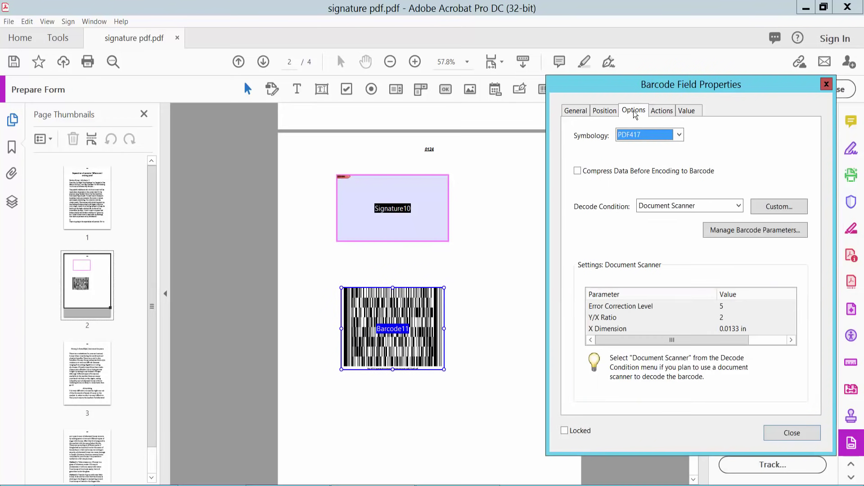
pyautogui.click(672, 137)
pyautogui.click(634, 158)
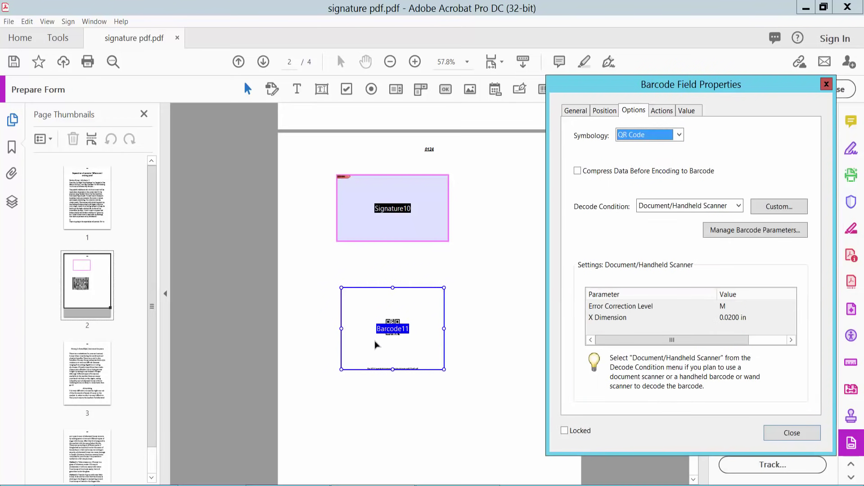
pyautogui.click(788, 435)
pyautogui.click(776, 90)
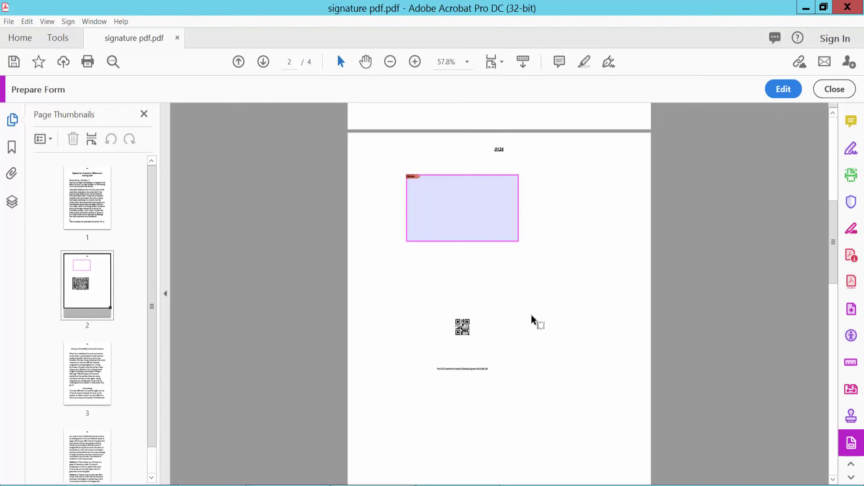
pyautogui.scroll(3, 532, 315)
pyautogui.click(782, 89)
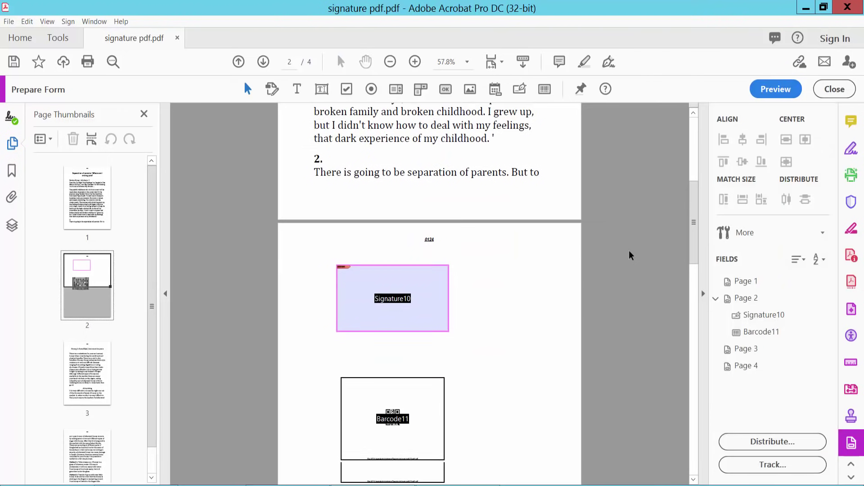
pyautogui.scroll(-3, 599, 267)
# Step: Set Barcode11 back to PDF417 with custom Handheld Barcode Scanner parameters (0.0133 in X, ratio 3, level 5)
pyautogui.rightClick(380, 262)
pyautogui.click(412, 182)
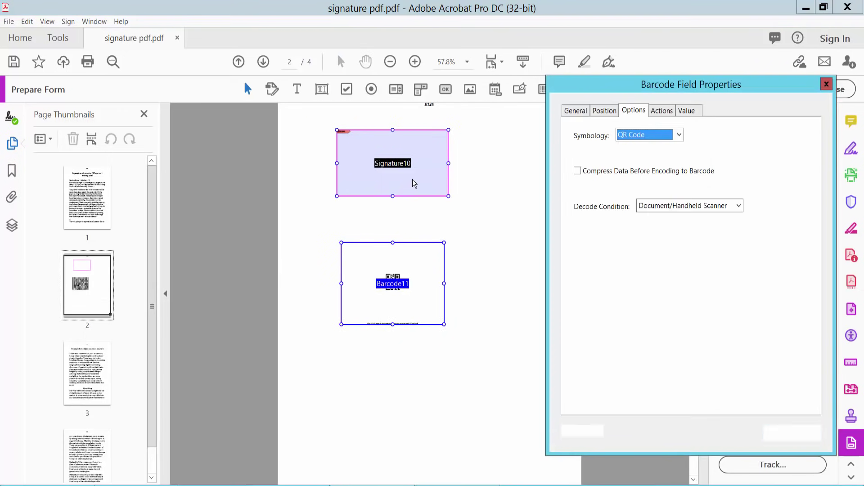
pyautogui.click(679, 135)
pyautogui.click(653, 147)
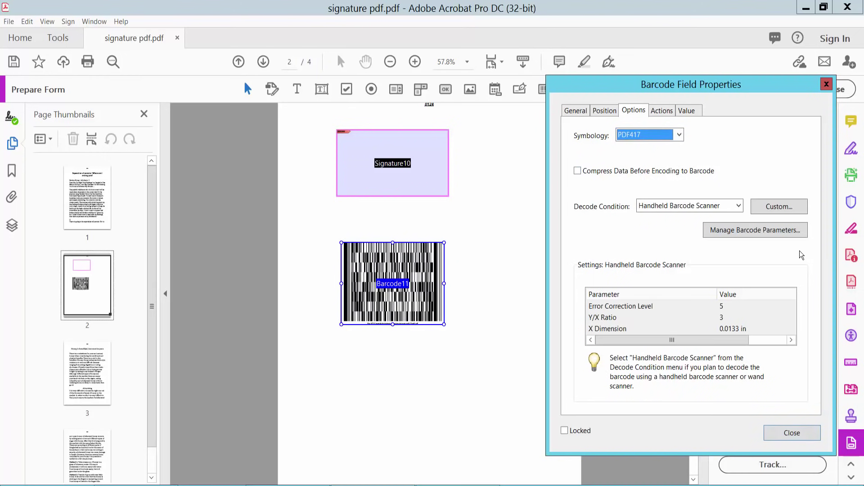
pyautogui.click(789, 207)
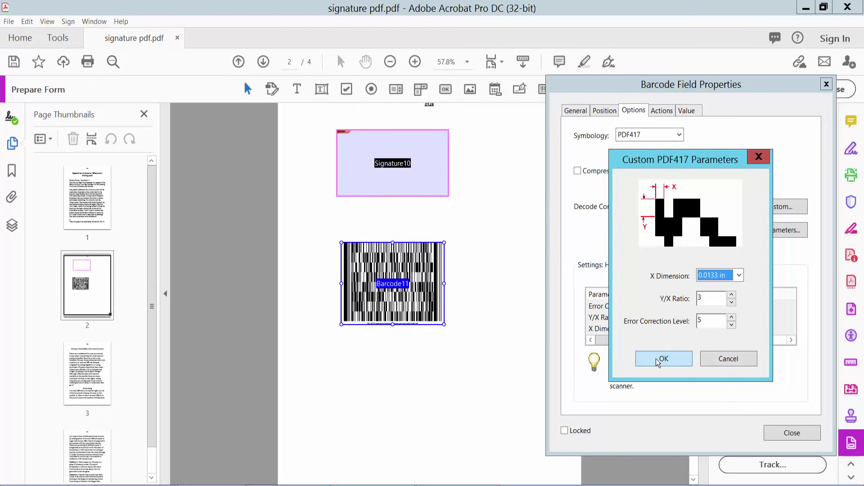
pyautogui.click(665, 363)
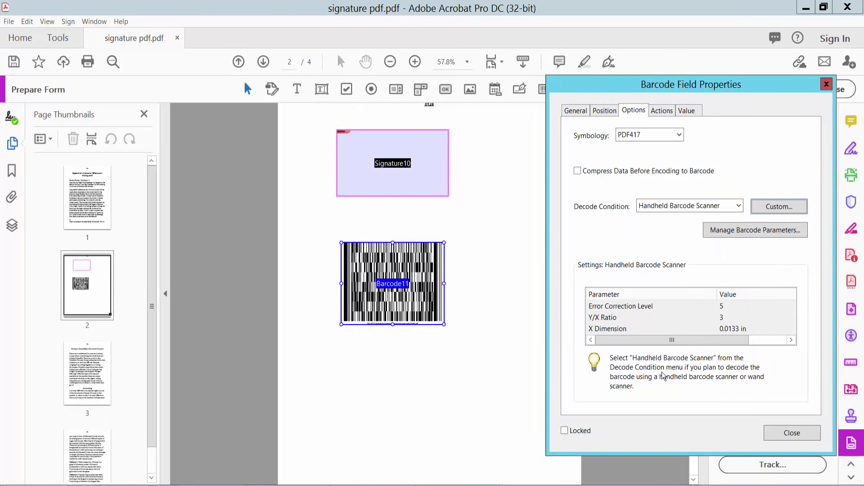
pyautogui.click(791, 431)
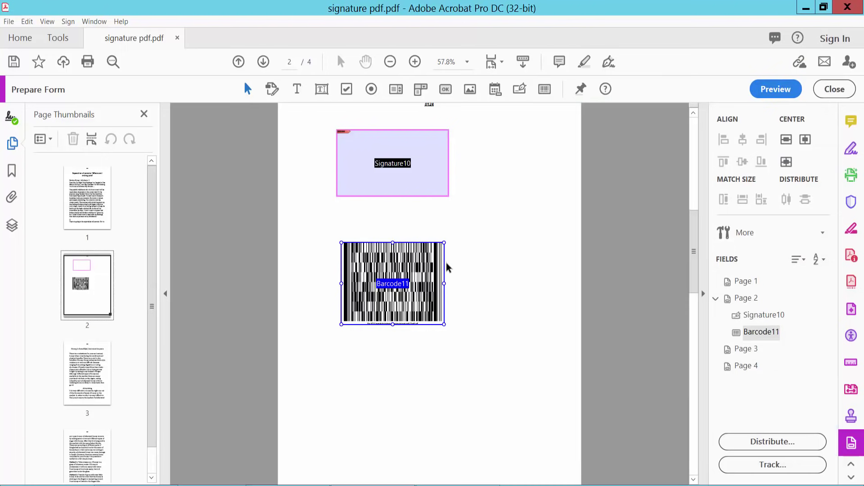
# Step: Delete the Barcode11 and Signature10 fields from page 2, then go back to Tools
pyautogui.rightClick(409, 266)
pyautogui.click(457, 329)
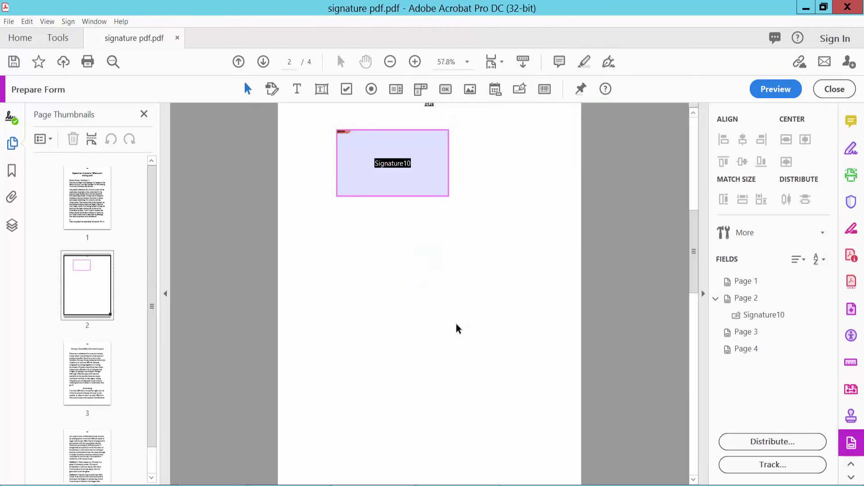
pyautogui.rightClick(422, 127)
pyautogui.rightClick(384, 147)
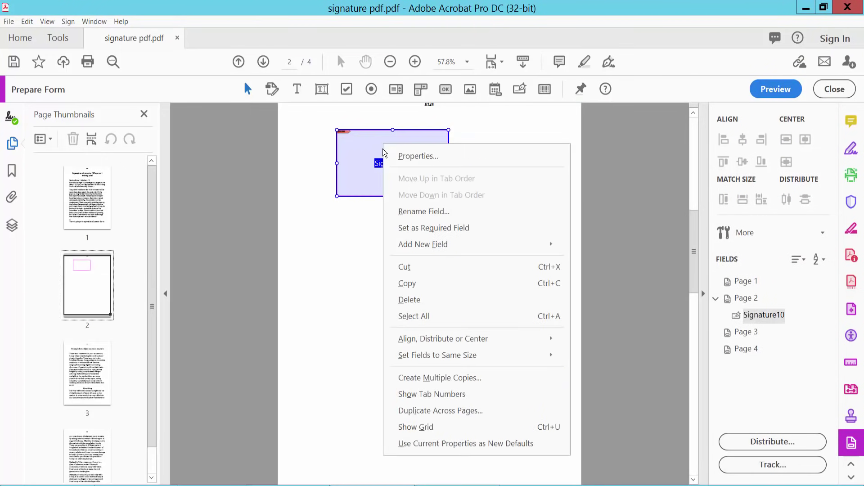
pyautogui.click(412, 299)
pyautogui.scroll(2, 481, 280)
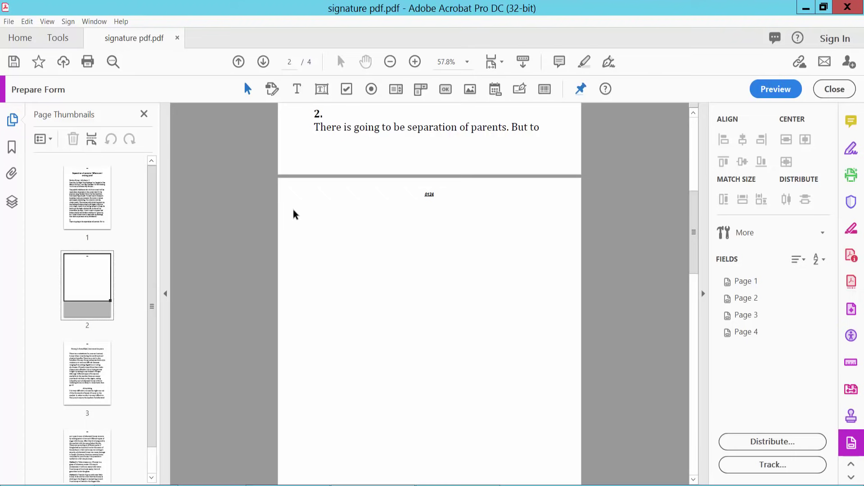
pyautogui.click(62, 38)
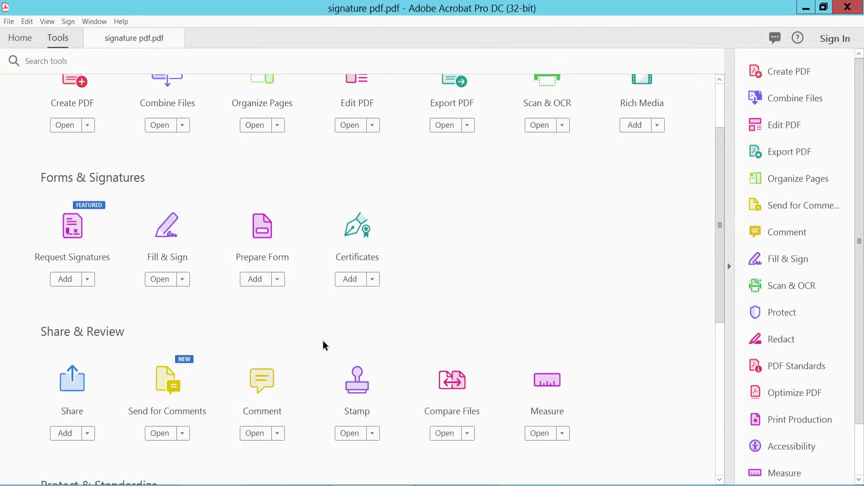
# Step: Open the PDF in Fill & Sign and scroll to page 2
pyautogui.click(172, 255)
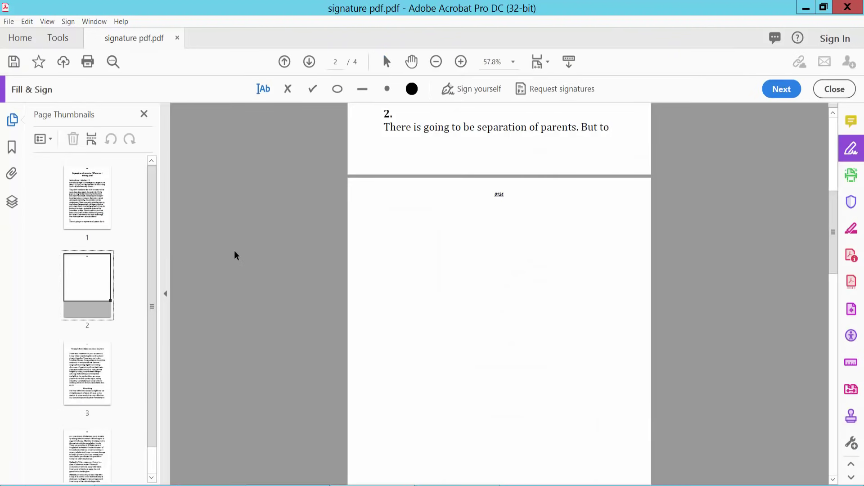
pyautogui.scroll(1, 482, 253)
pyautogui.scroll(2, 481, 253)
pyautogui.scroll(-2, 482, 253)
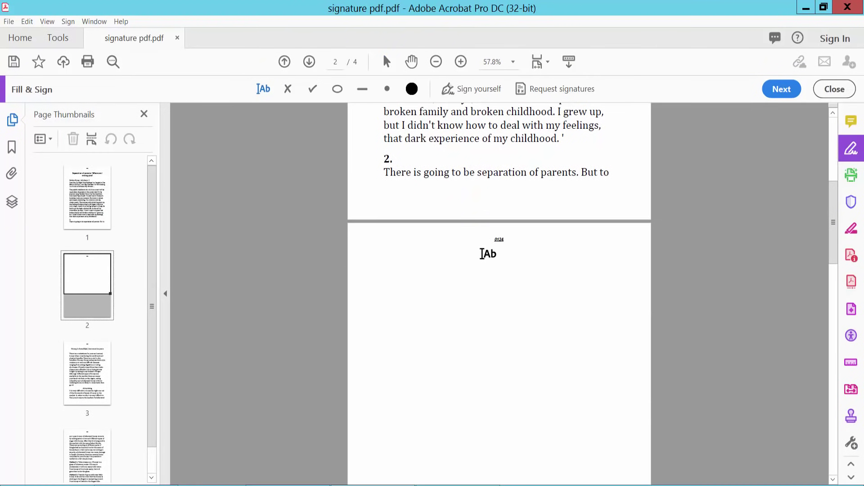
pyautogui.scroll(1, 481, 253)
pyautogui.scroll(1, 486, 257)
pyautogui.scroll(-2, 486, 249)
pyautogui.scroll(1, 485, 247)
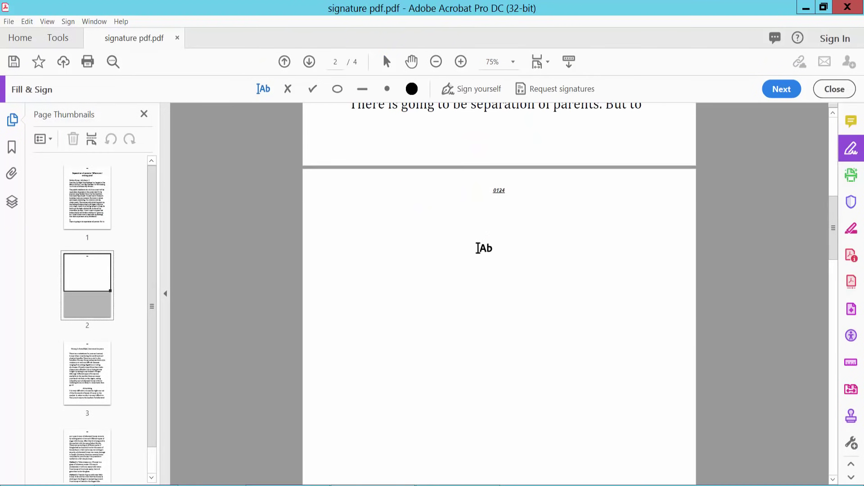
# Step: Create a new typed cursive signature of the signer's name and apply it
pyautogui.click(477, 90)
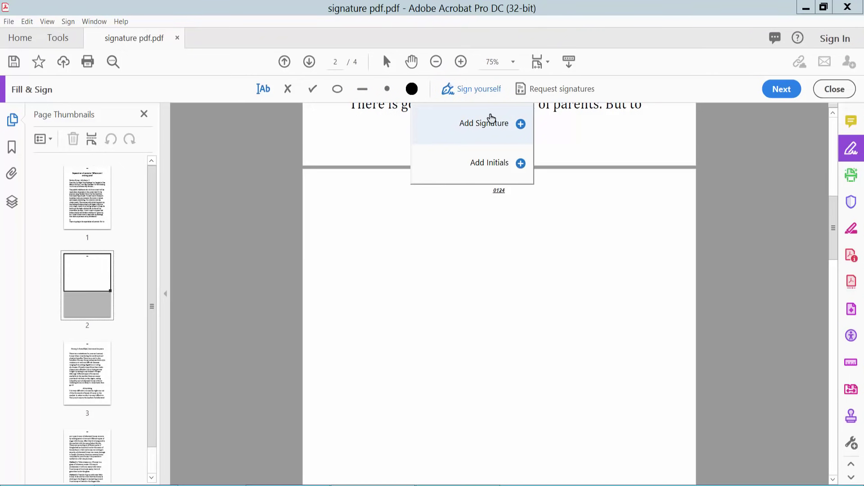
pyautogui.click(499, 130)
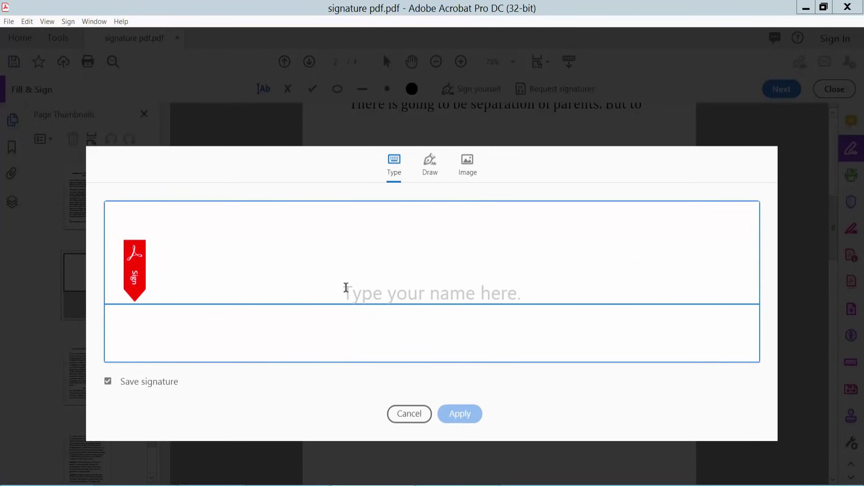
pyautogui.write('jo')
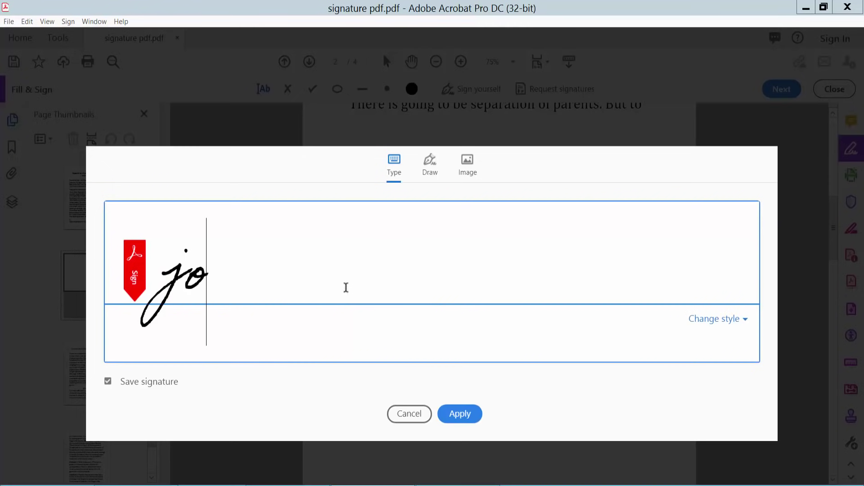
pyautogui.write('hn')
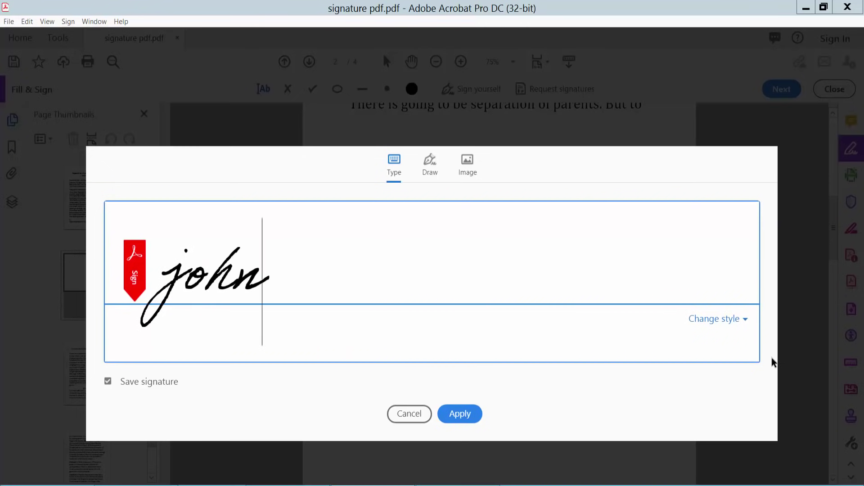
pyautogui.click(735, 320)
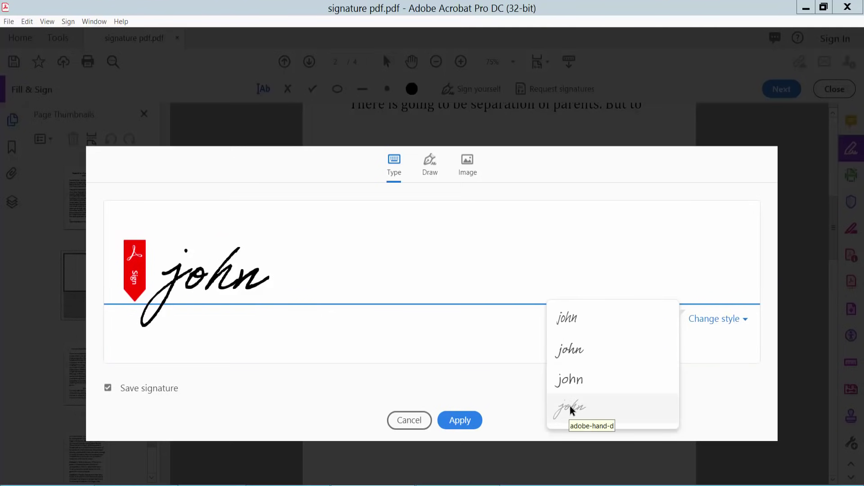
pyautogui.click(712, 343)
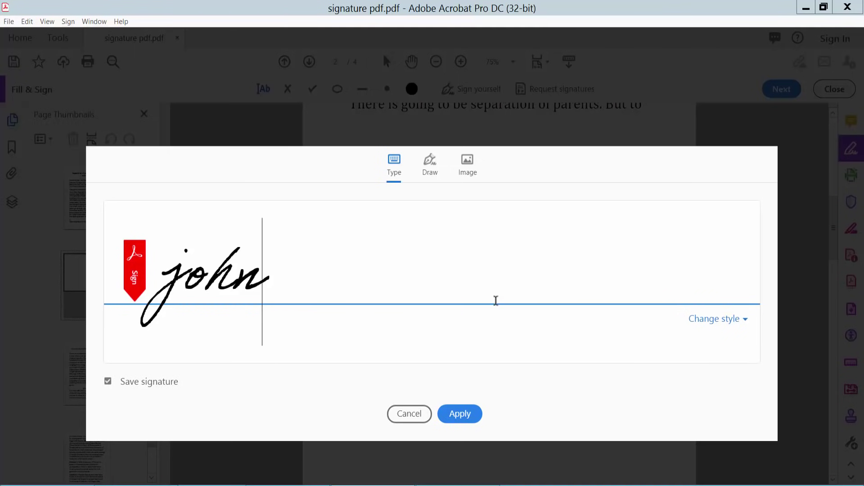
pyautogui.click(462, 412)
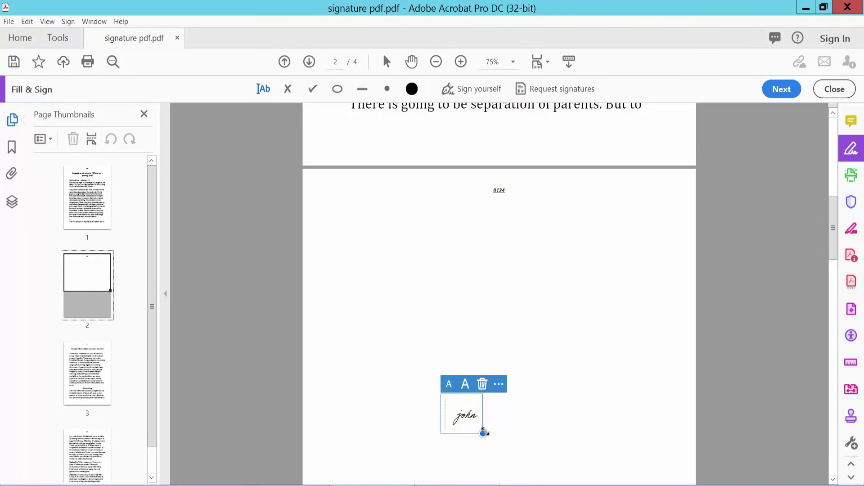
# Step: Place the signature below page 2's 0124 heading and resize it to a modest size
pyautogui.moveTo(483, 434); pyautogui.dragTo(488, 440)
pyautogui.click(449, 384)
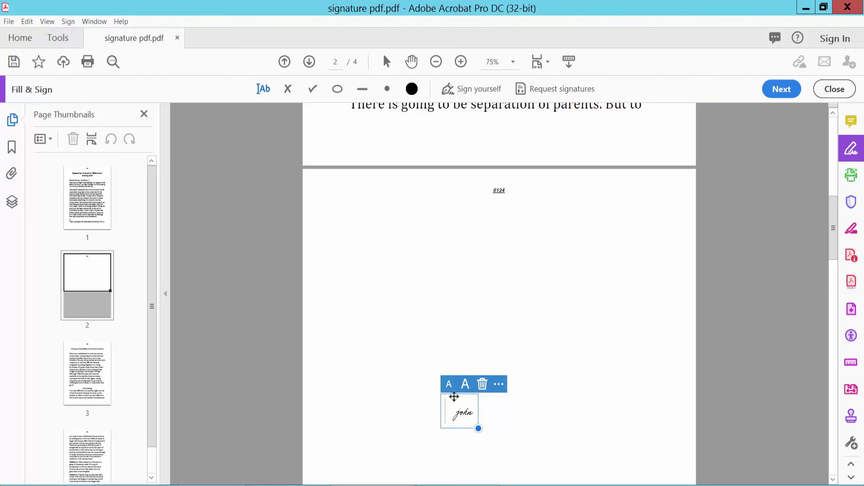
pyautogui.moveTo(453, 405); pyautogui.dragTo(450, 270)
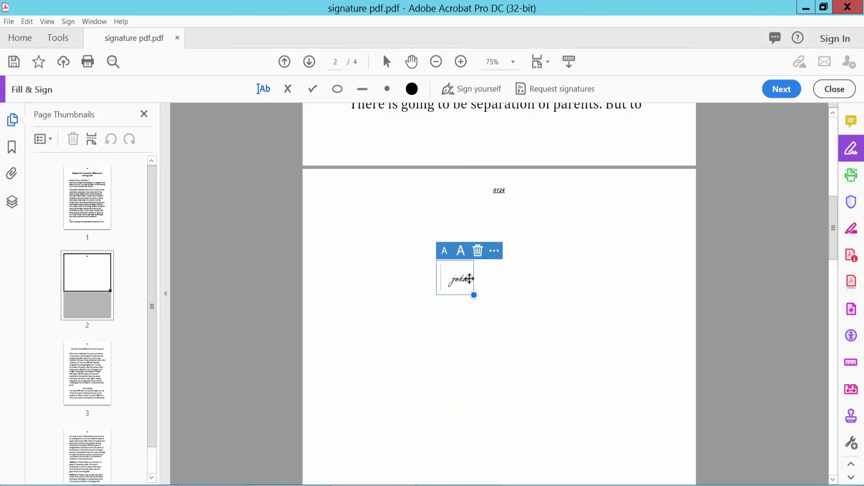
pyautogui.click(460, 251)
pyautogui.click(461, 252)
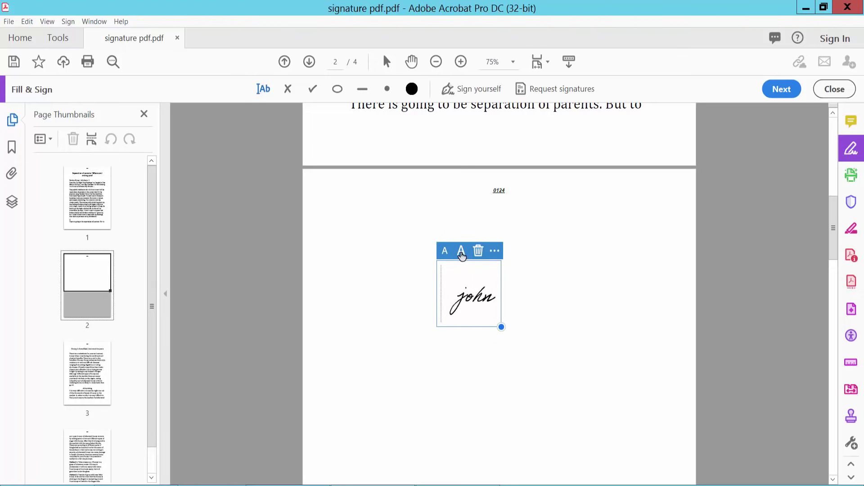
pyautogui.click(445, 253)
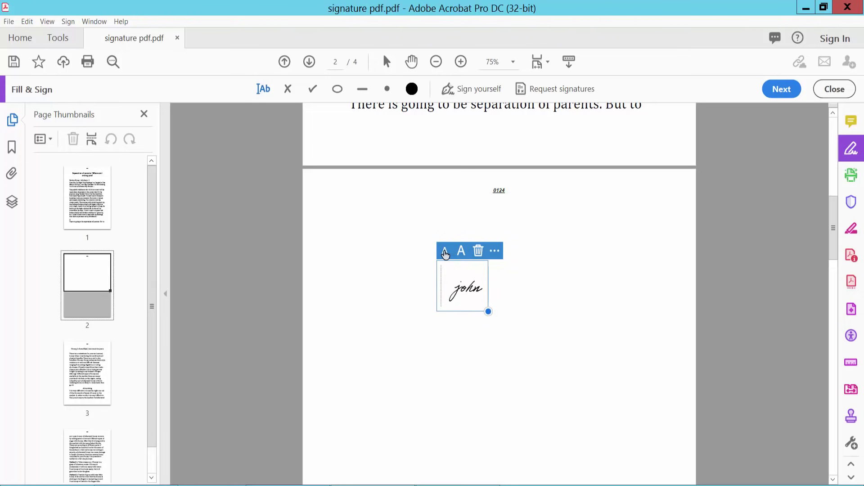
pyautogui.click(446, 253)
pyautogui.click(445, 253)
pyautogui.click(445, 254)
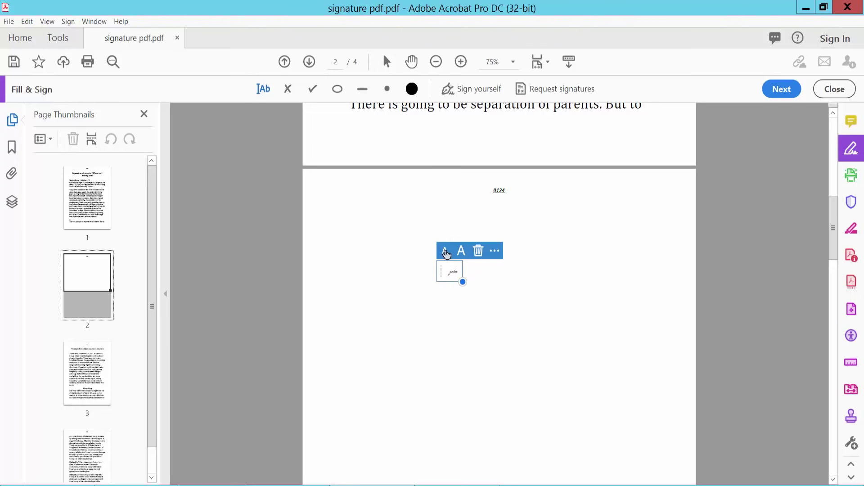
pyautogui.click(463, 252)
pyautogui.click(463, 252)
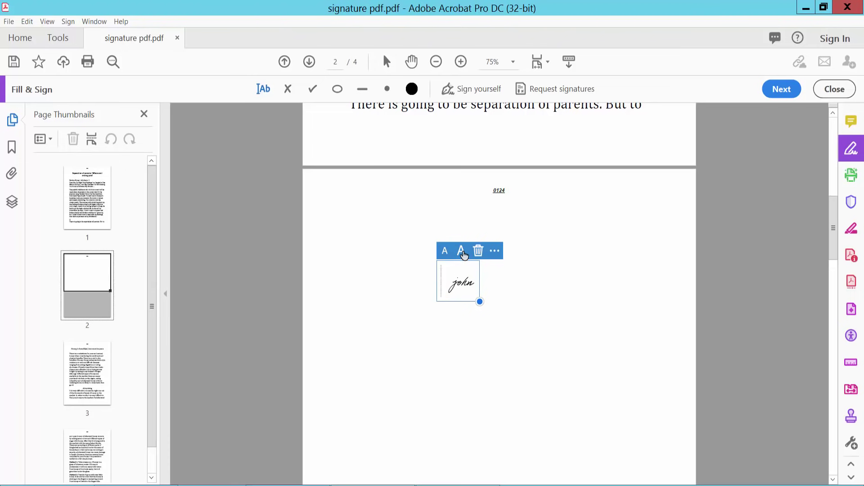
pyautogui.click(462, 252)
pyautogui.click(494, 252)
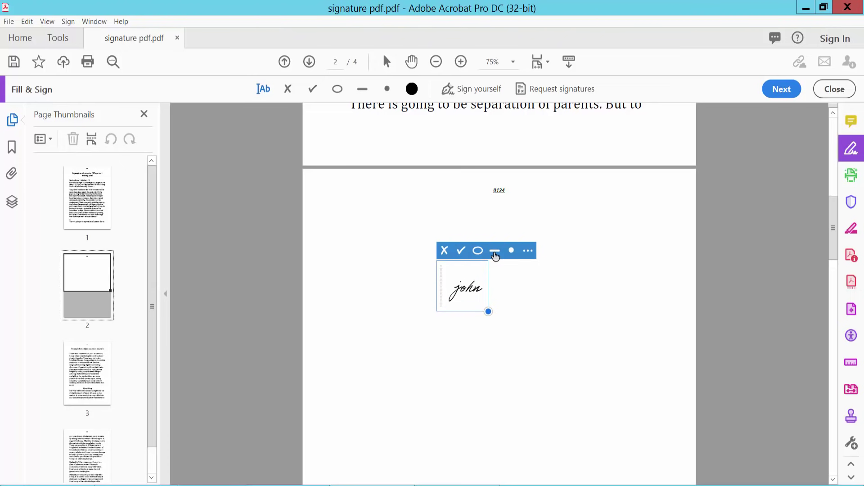
pyautogui.click(559, 295)
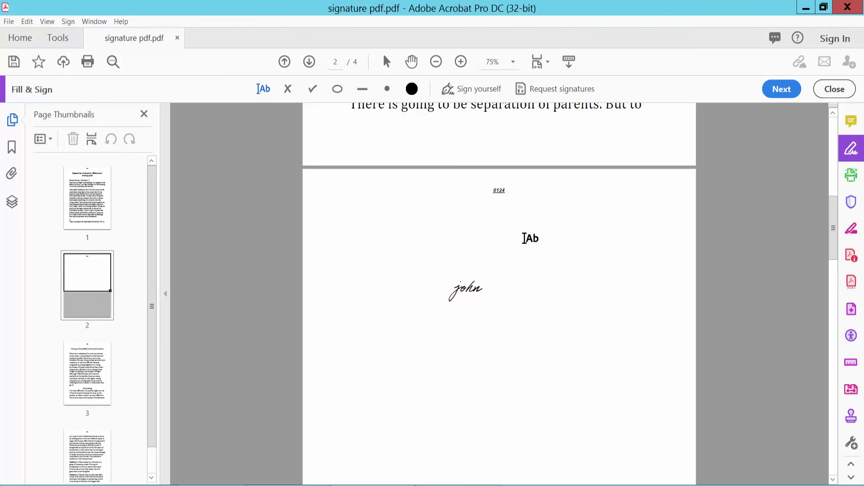
# Step: Place another copy of the saved signature over page 1's last line
pyautogui.click(485, 87)
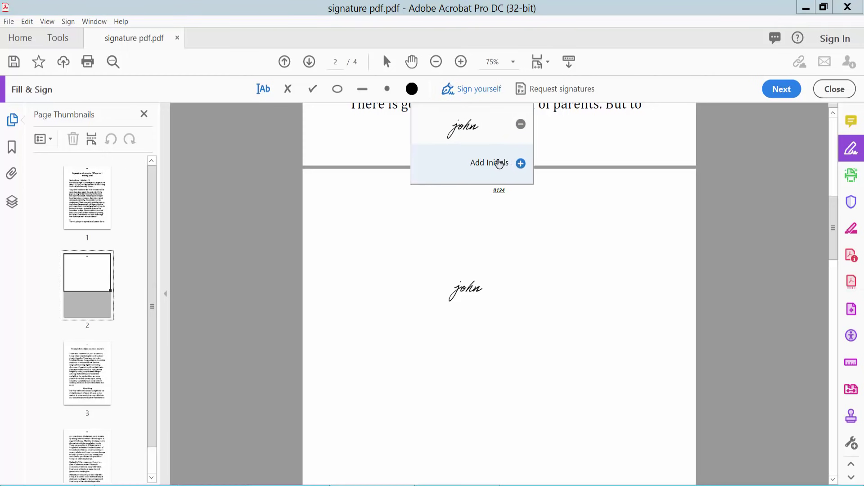
pyautogui.click(499, 122)
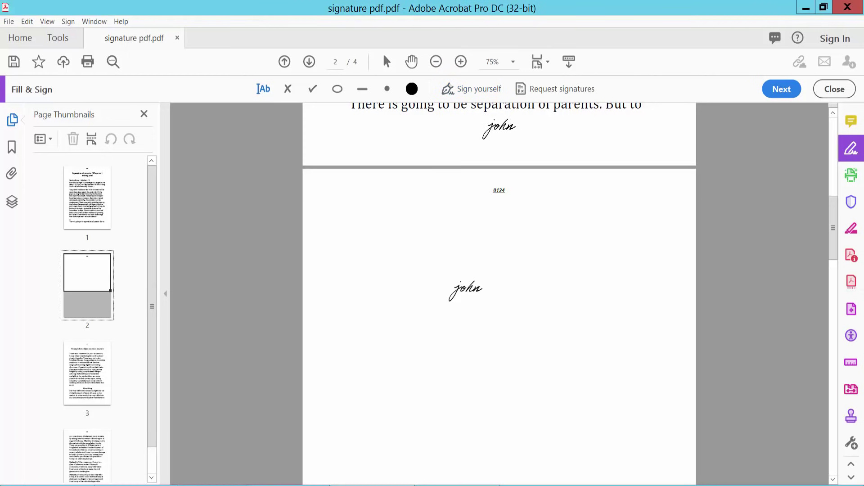
pyautogui.click(485, 89)
# Step: Create hand-drawn initials on the Draw tab, redrawing once, and apply them
pyautogui.click(492, 165)
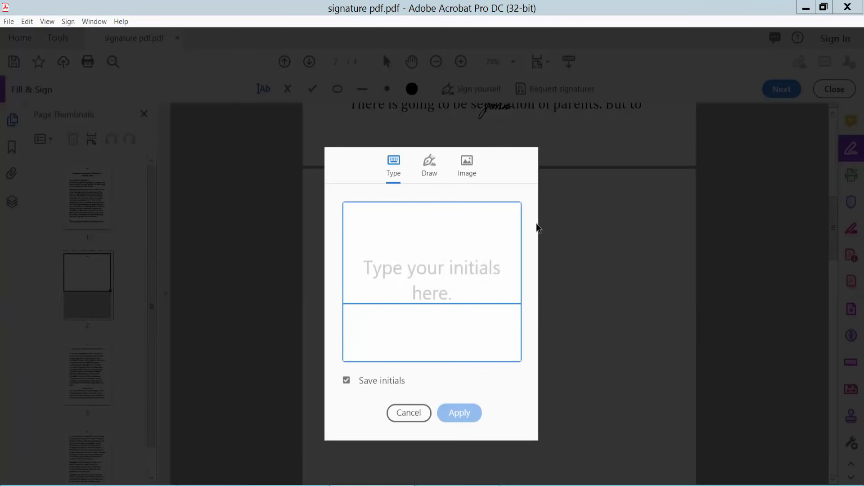
pyautogui.click(429, 167)
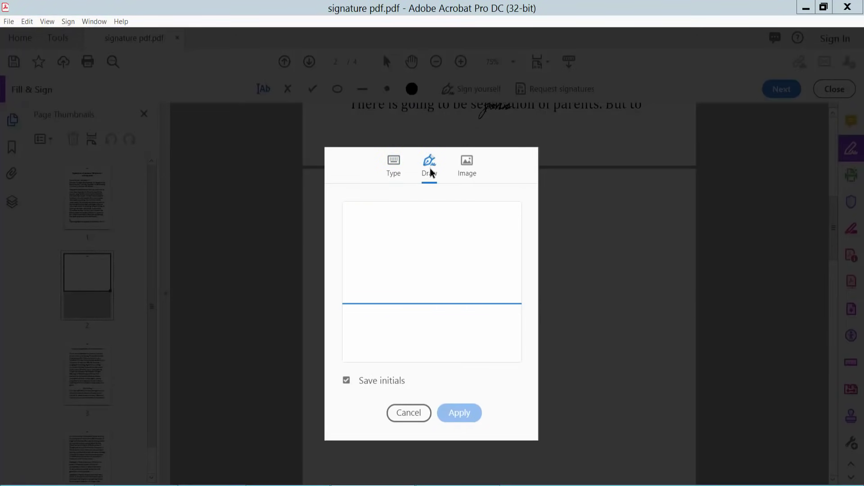
pyautogui.moveTo(405, 230)
pyautogui.mouseDown()
pyautogui.moveTo(380, 269)
pyautogui.moveTo(440, 268)
pyautogui.moveTo(392, 271)
pyautogui.moveTo(370, 257)
pyautogui.moveTo(425, 266)
pyautogui.moveTo(504, 257)
pyautogui.moveTo(394, 227)
pyautogui.moveTo(455, 266)
pyautogui.moveTo(493, 268)
pyautogui.mouseUp()
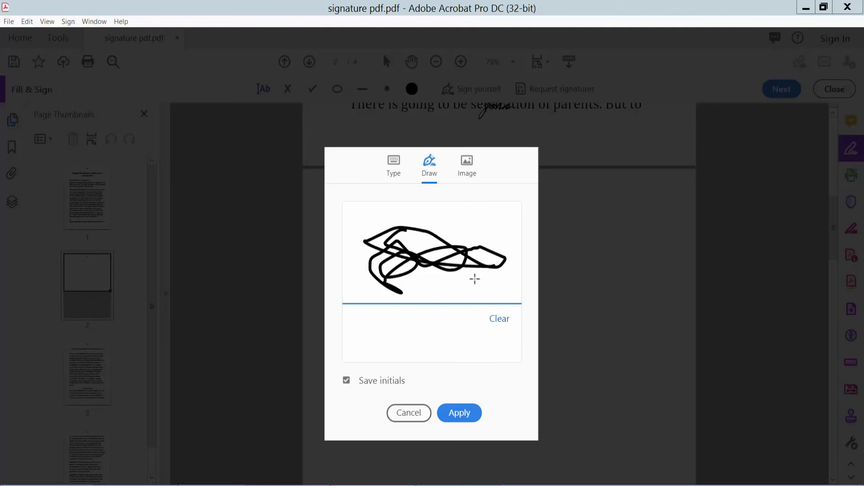
pyautogui.click(496, 320)
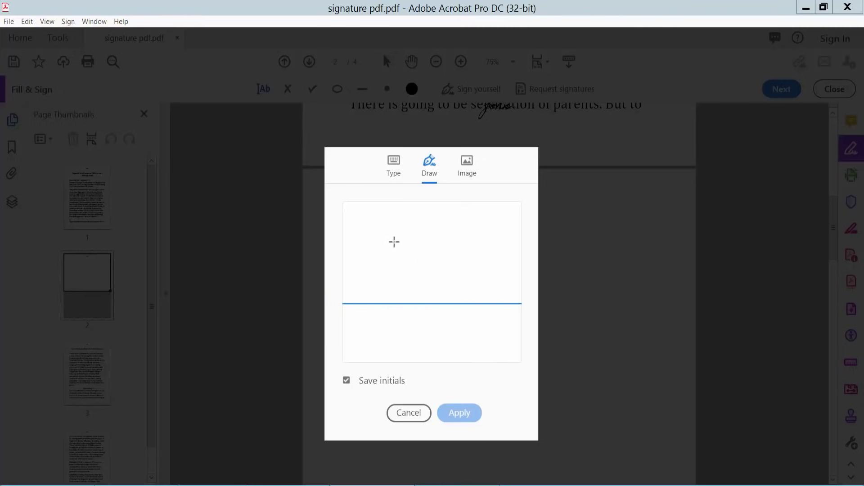
pyautogui.moveTo(396, 235)
pyautogui.mouseDown()
pyautogui.moveTo(394, 255)
pyautogui.moveTo(373, 263)
pyautogui.moveTo(449, 249)
pyautogui.moveTo(421, 269)
pyautogui.moveTo(475, 247)
pyautogui.moveTo(444, 223)
pyautogui.moveTo(498, 264)
pyautogui.mouseUp()
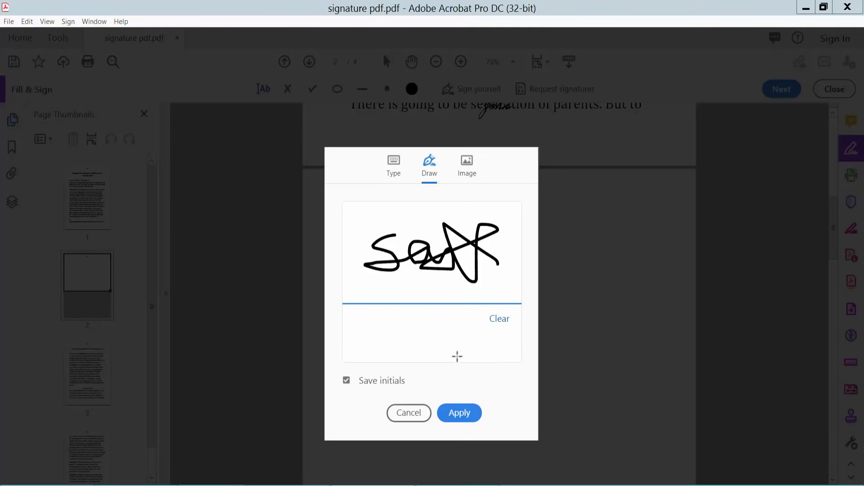
pyautogui.click(456, 413)
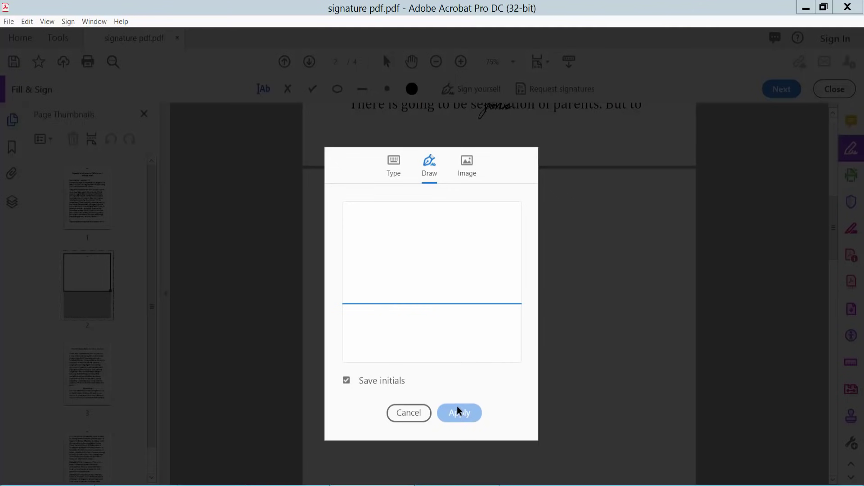
pyautogui.click(542, 326)
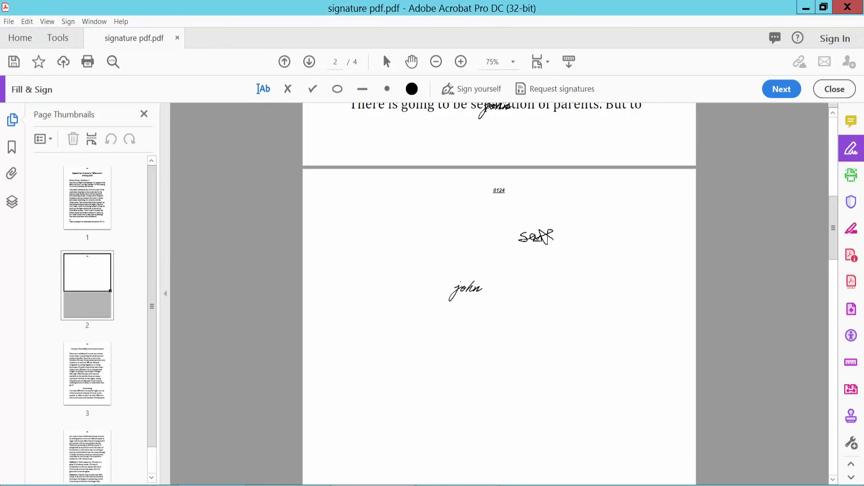
# Step: Place the initials near page 2's top right, resize and move them, then delete them
pyautogui.click(523, 224)
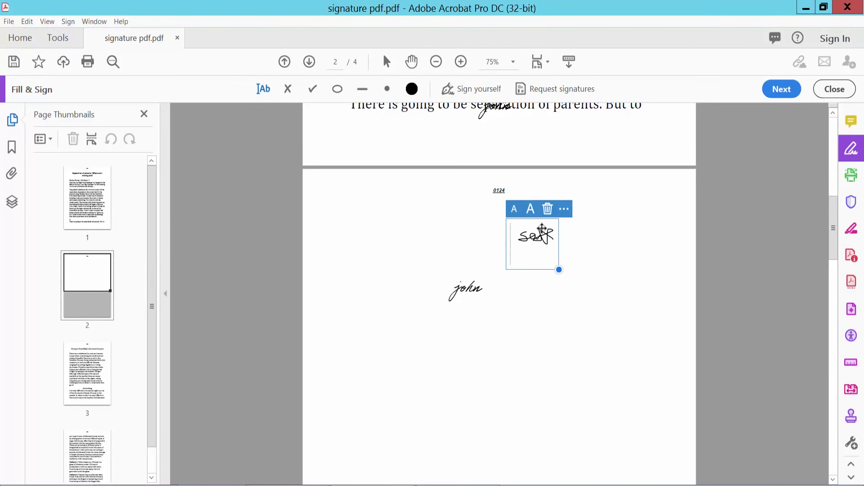
pyautogui.click(532, 211)
pyautogui.click(532, 210)
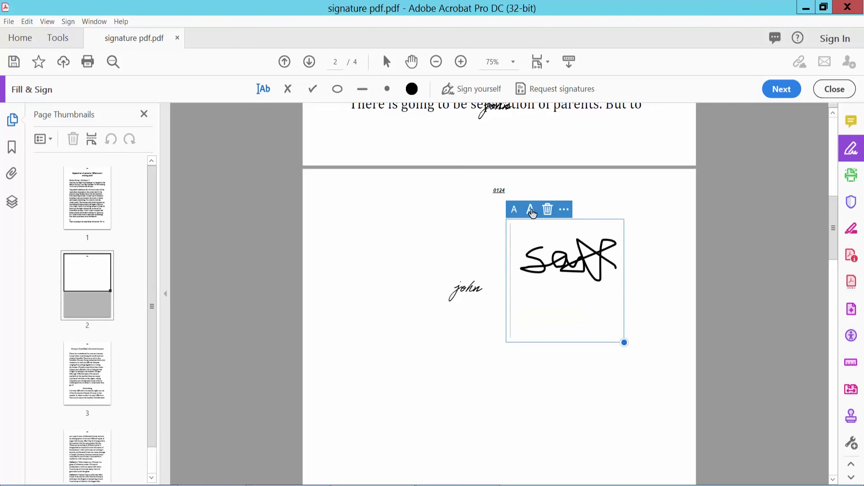
pyautogui.click(514, 210)
pyautogui.moveTo(551, 244)
pyautogui.mouseDown()
pyautogui.moveTo(532, 305)
pyautogui.moveTo(573, 241)
pyautogui.mouseUp()
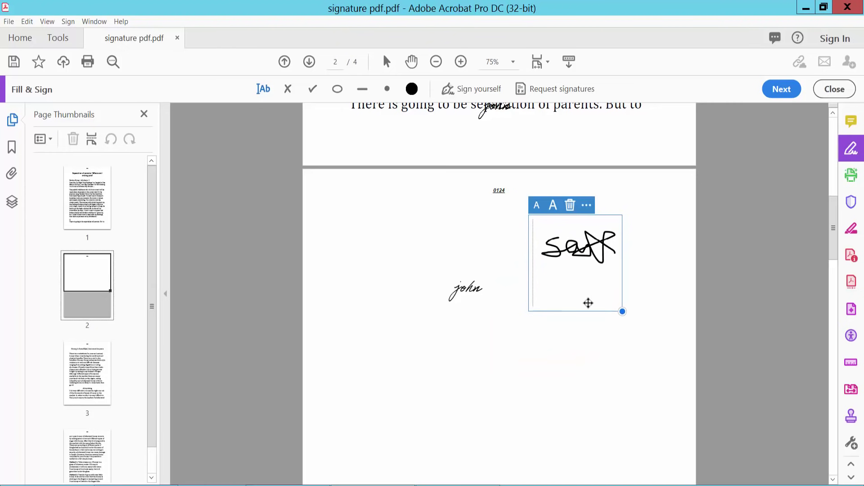
pyautogui.click(570, 205)
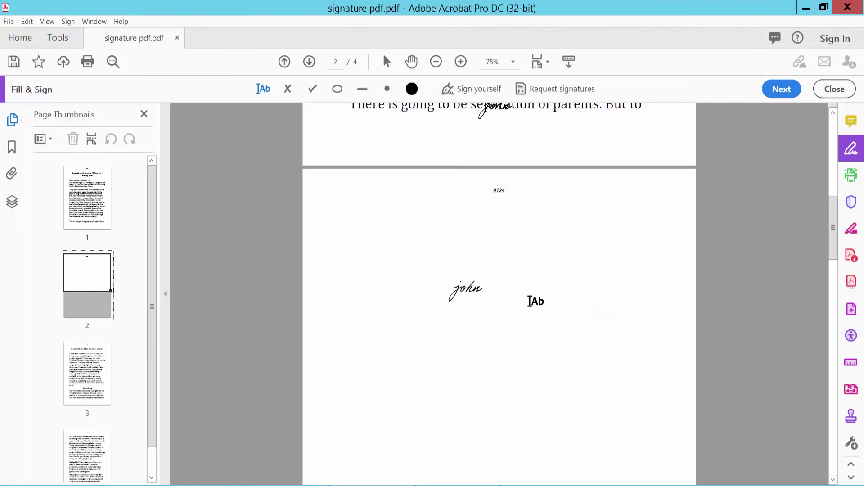
# Step: Set the Fill & Sign marking colour to red and show the saved signatures list
pyautogui.click(412, 89)
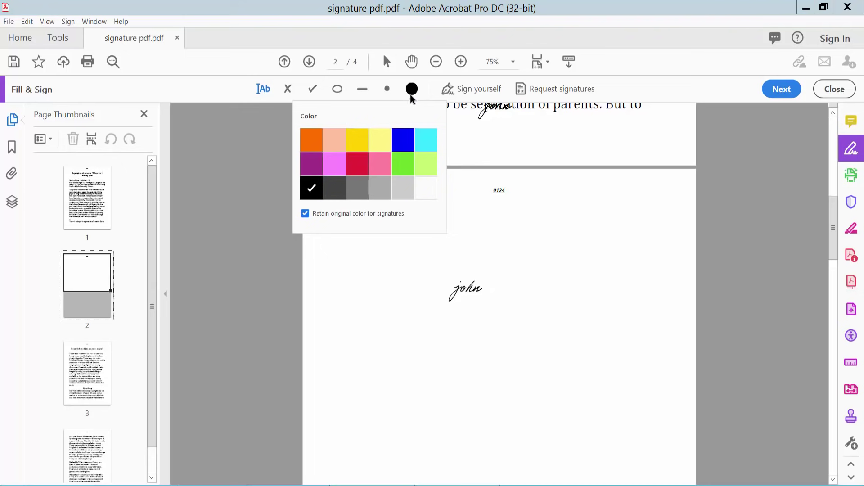
pyautogui.click(361, 166)
pyautogui.click(491, 90)
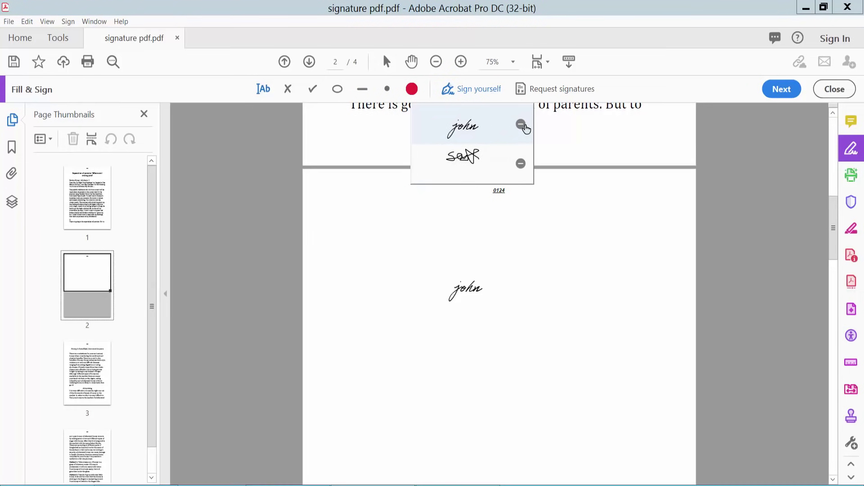
# Step: Create a new typed mark signature and place it near the top of page 2
pyautogui.click(487, 90)
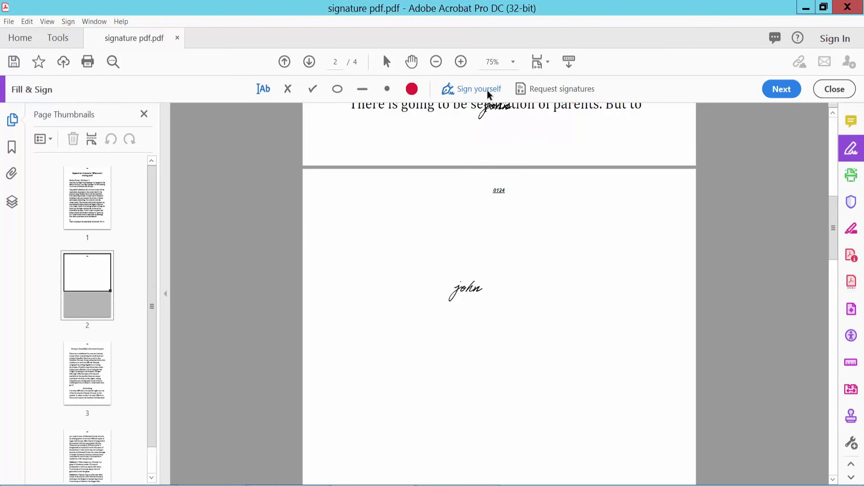
pyautogui.click(487, 90)
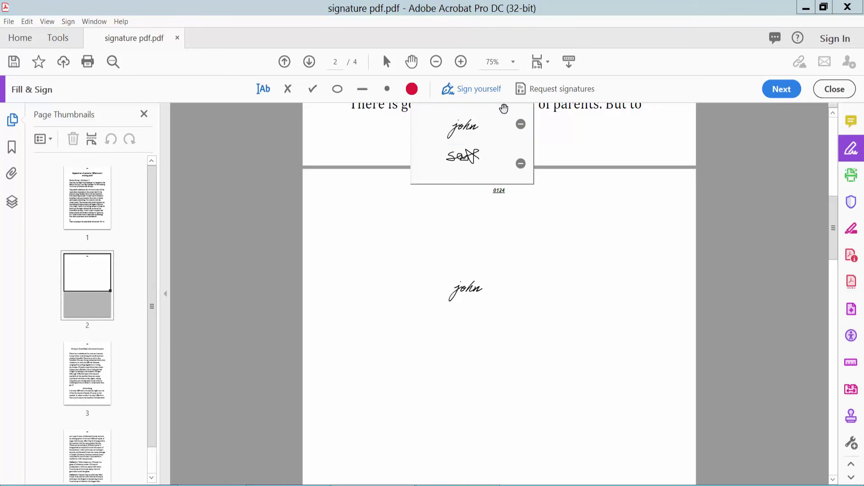
pyautogui.click(521, 127)
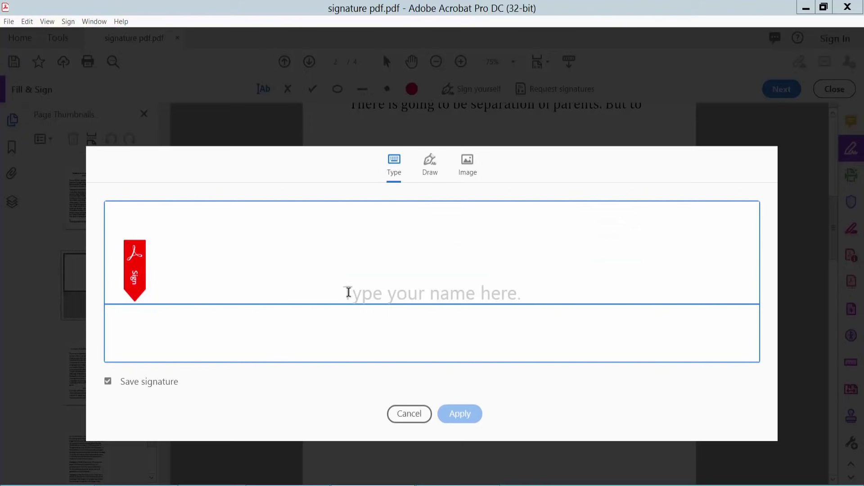
pyautogui.write('ma')
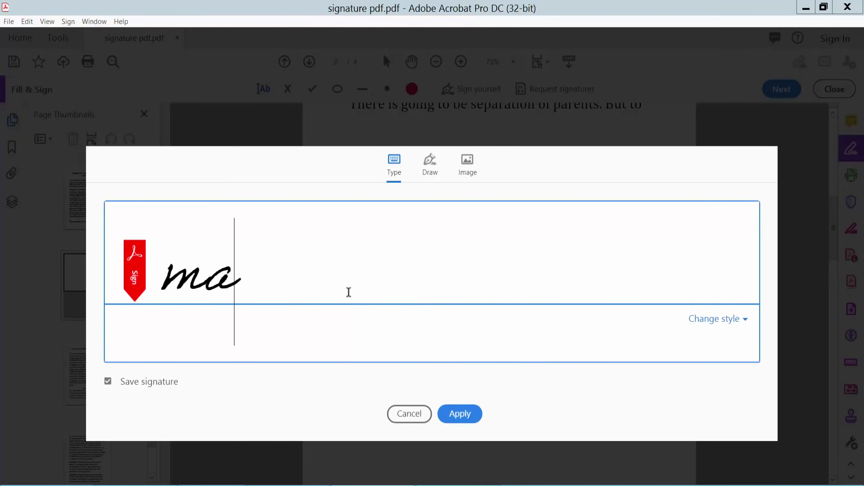
pyautogui.write('rk')
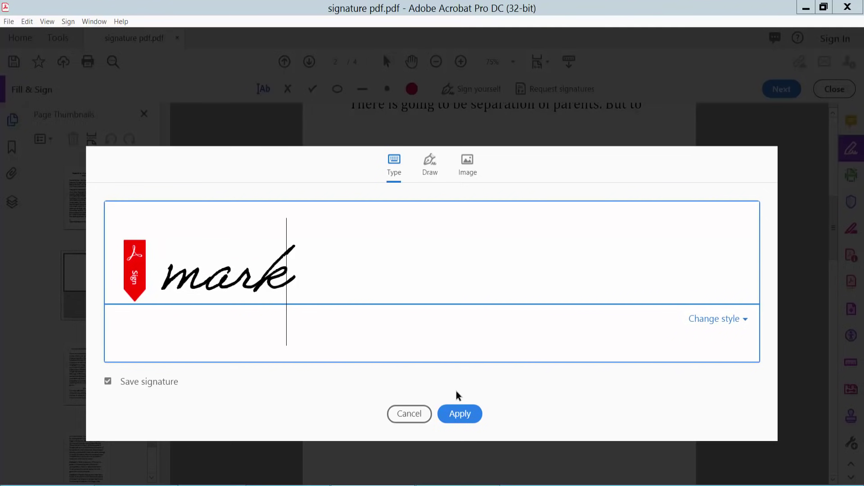
pyautogui.click(461, 409)
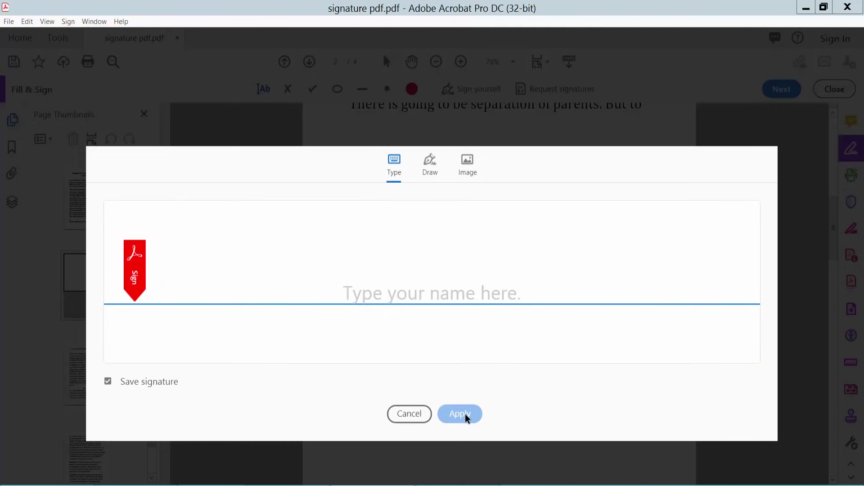
pyautogui.click(465, 414)
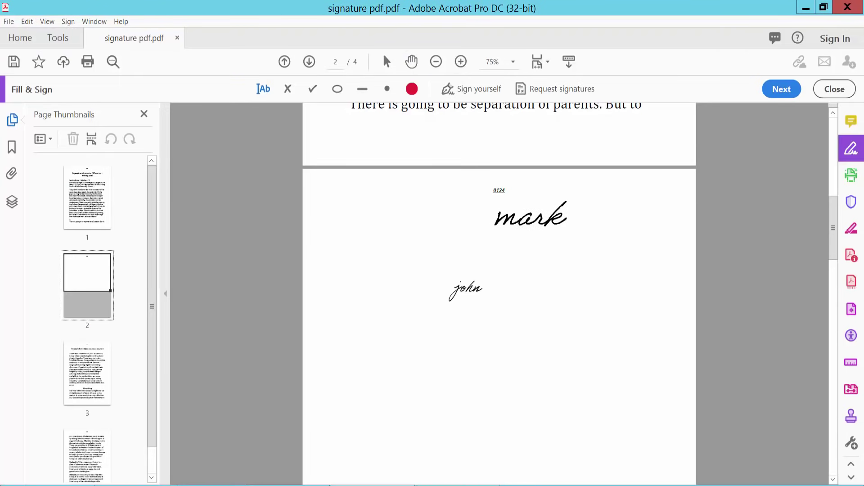
# Step: Delete the mark signature from near the top of page 2
pyautogui.click(527, 211)
pyautogui.click(412, 89)
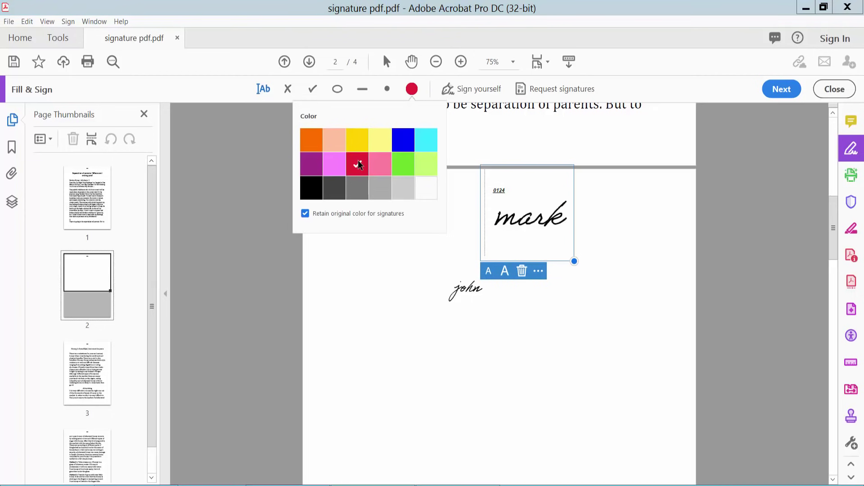
pyautogui.click(521, 271)
pyautogui.click(522, 270)
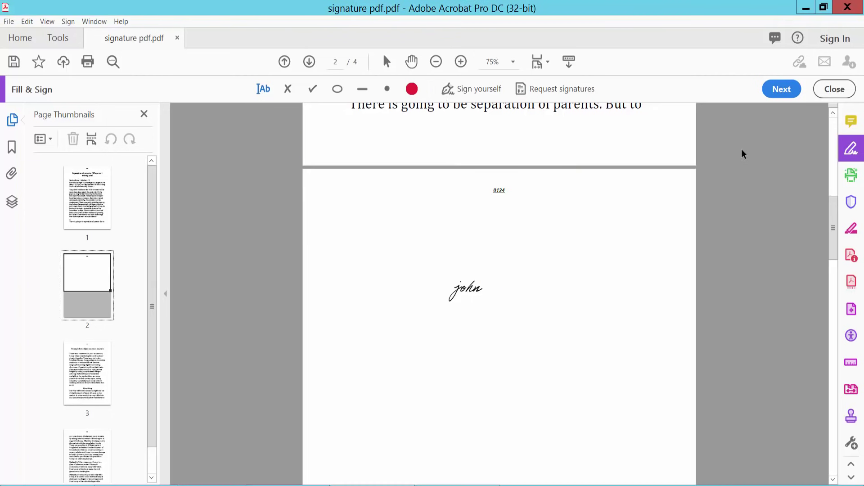
# Step: Return to Fill & Sign from the full Tools collection
pyautogui.click(832, 89)
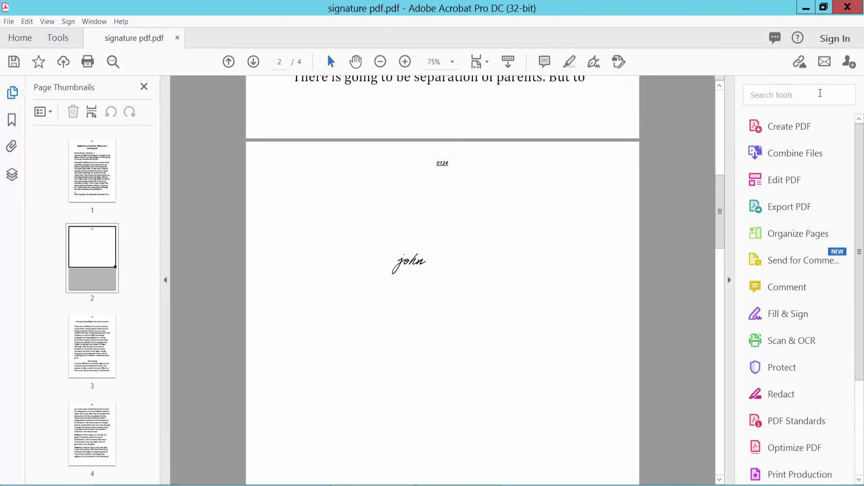
pyautogui.click(65, 37)
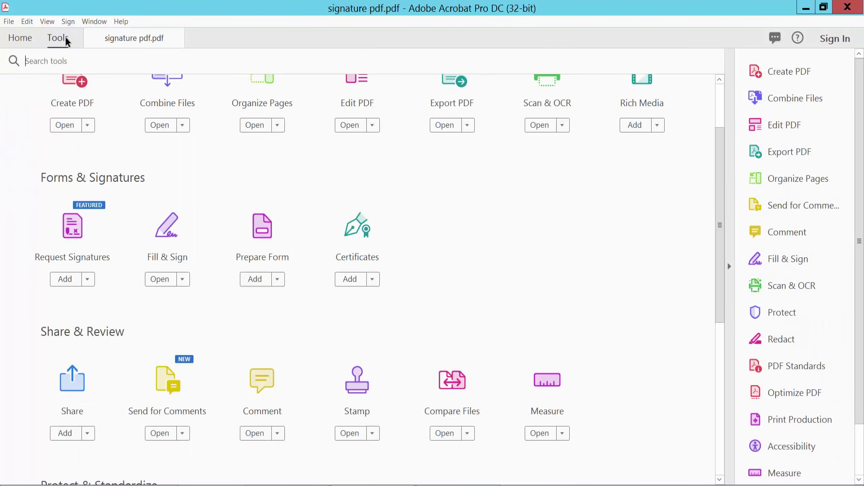
pyautogui.click(165, 229)
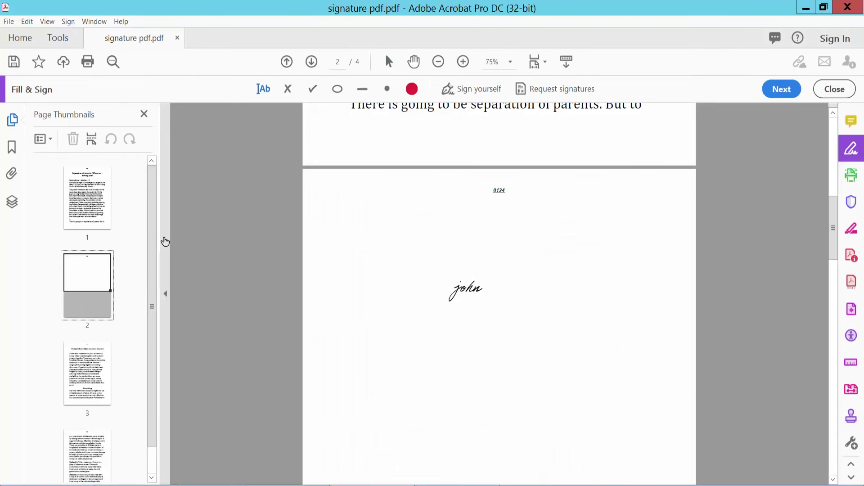
# Step: Create and apply a new typed signature reading 'mark'
pyautogui.click(479, 89)
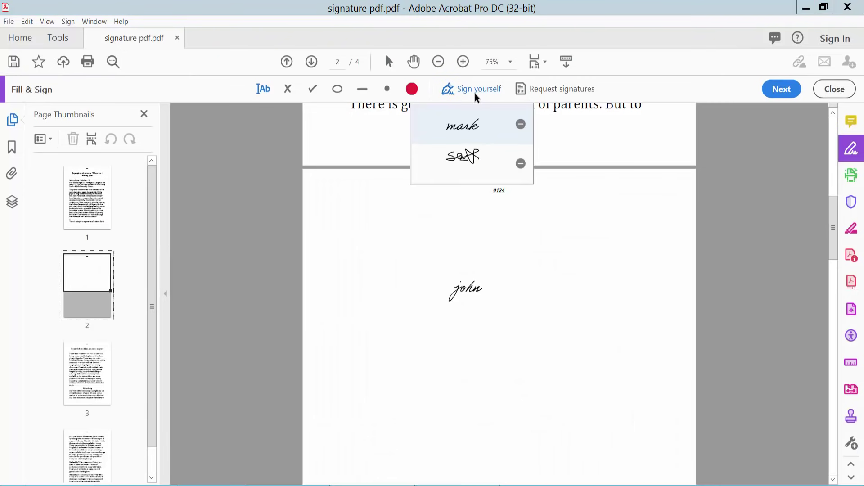
pyautogui.click(521, 125)
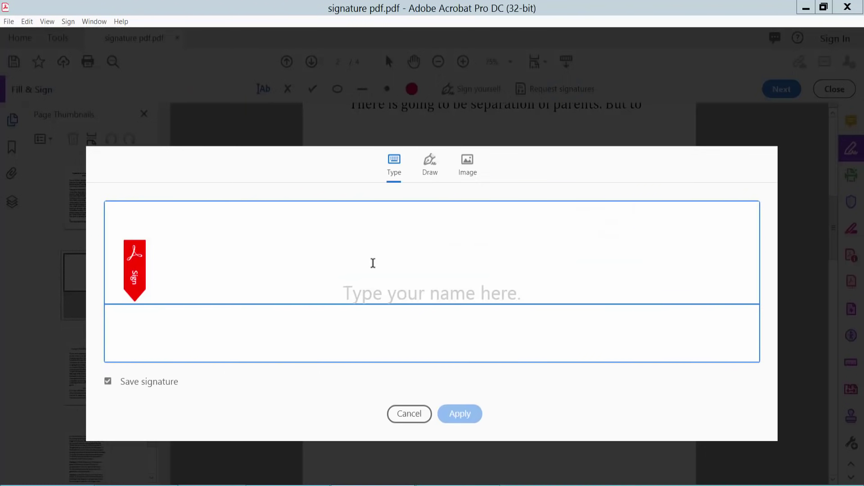
pyautogui.write('mark')
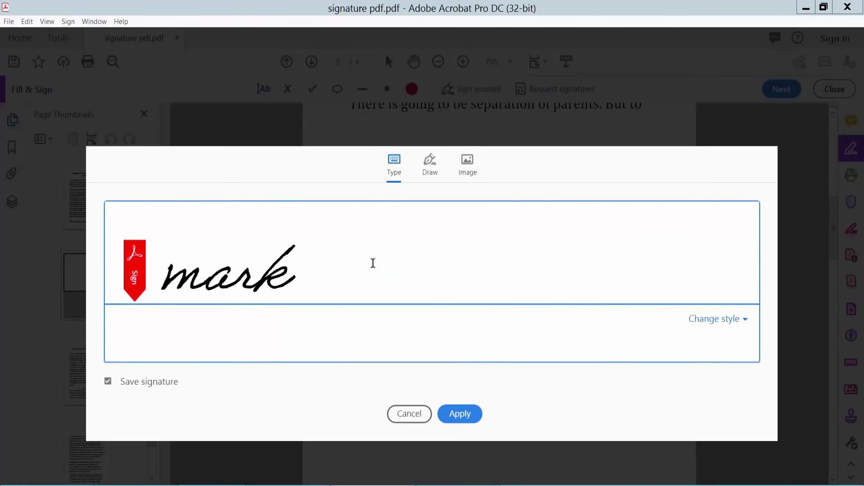
pyautogui.click(452, 410)
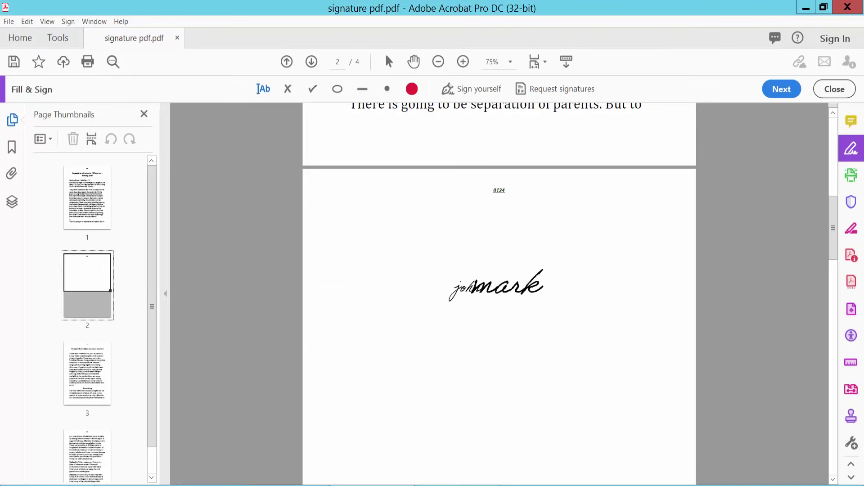
# Step: Place the 'mark' signature near the top of page 2 and convert it to a line mark
pyautogui.click(539, 189)
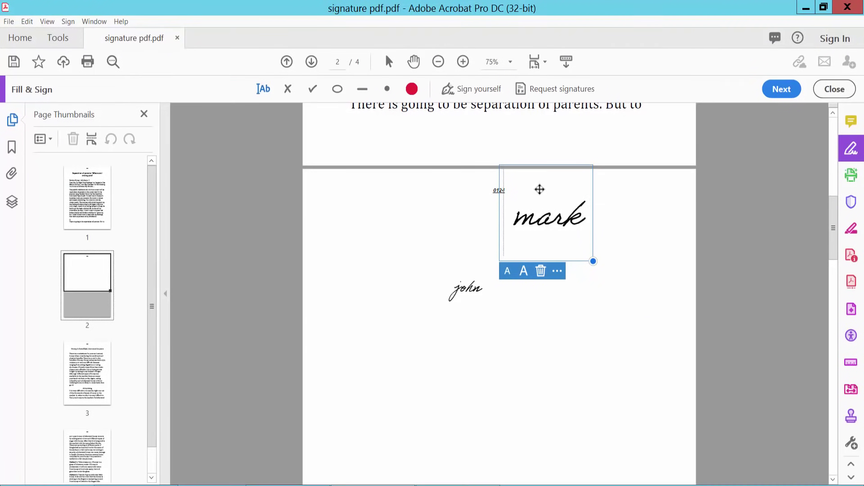
pyautogui.click(558, 272)
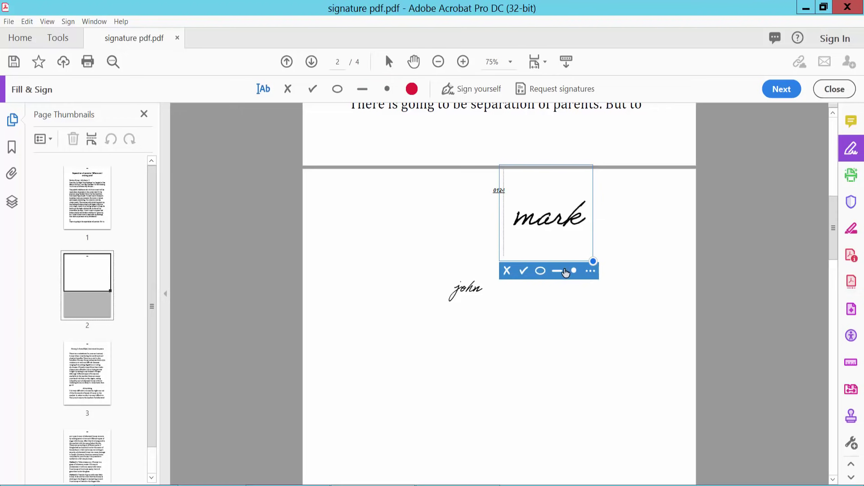
pyautogui.click(558, 271)
# Step: Delete the red line mark from page 2
pyautogui.click(410, 89)
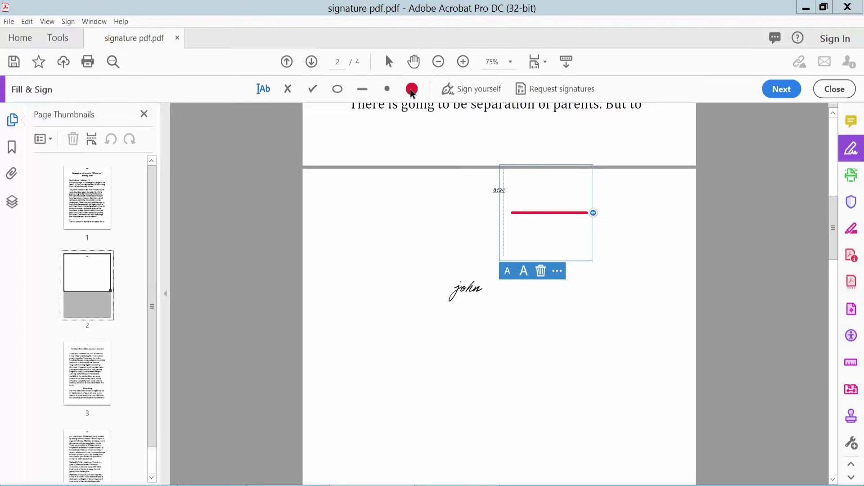
pyautogui.click(494, 195)
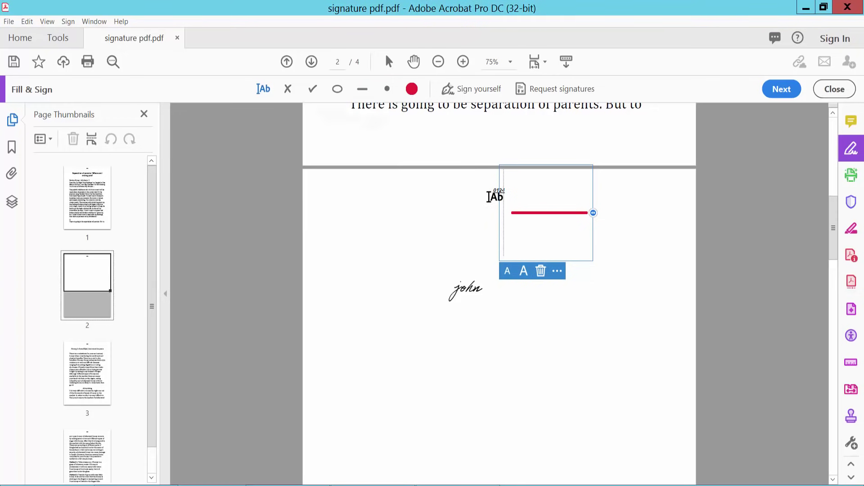
pyautogui.click(517, 217)
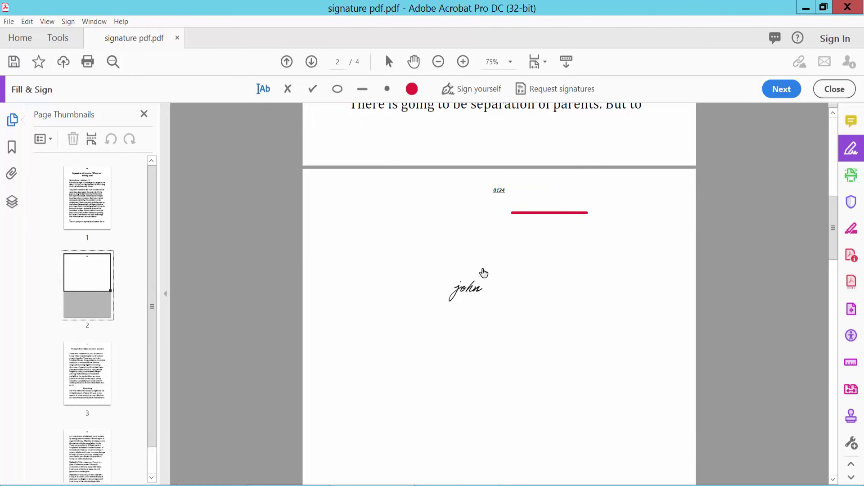
pyautogui.click(550, 213)
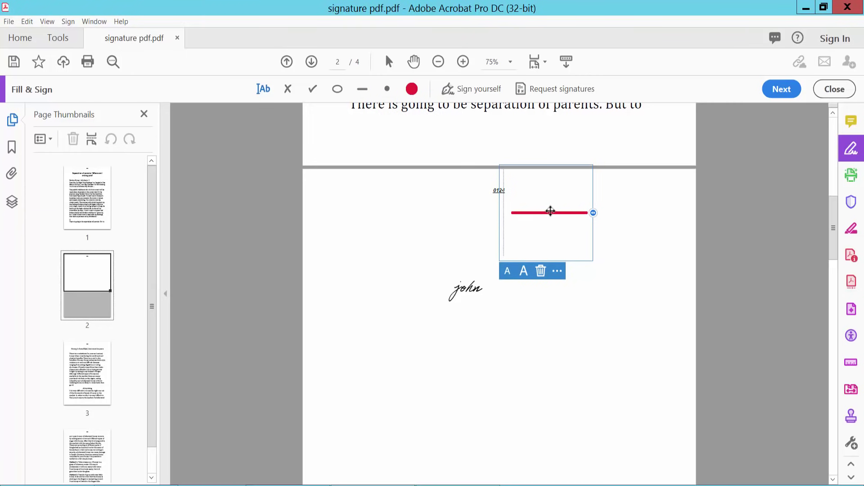
pyautogui.press('Delete')
# Step: Colour the john signature red and enlarge it two size steps
pyautogui.click(464, 288)
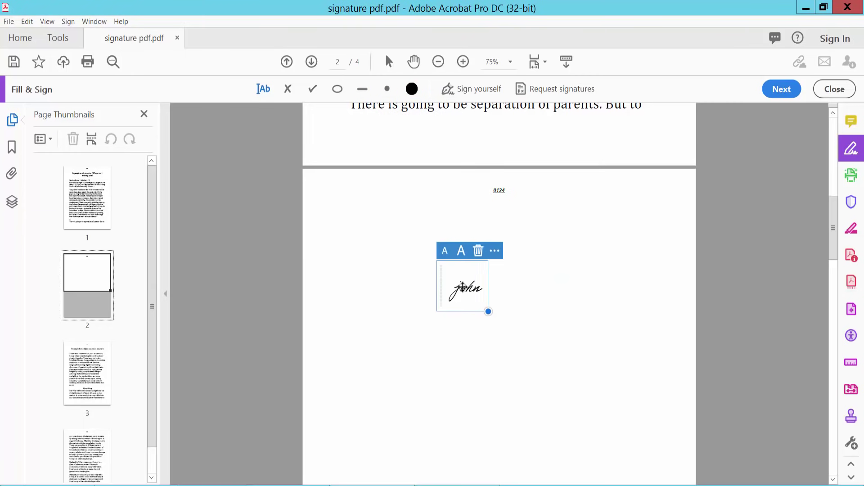
pyautogui.click(413, 90)
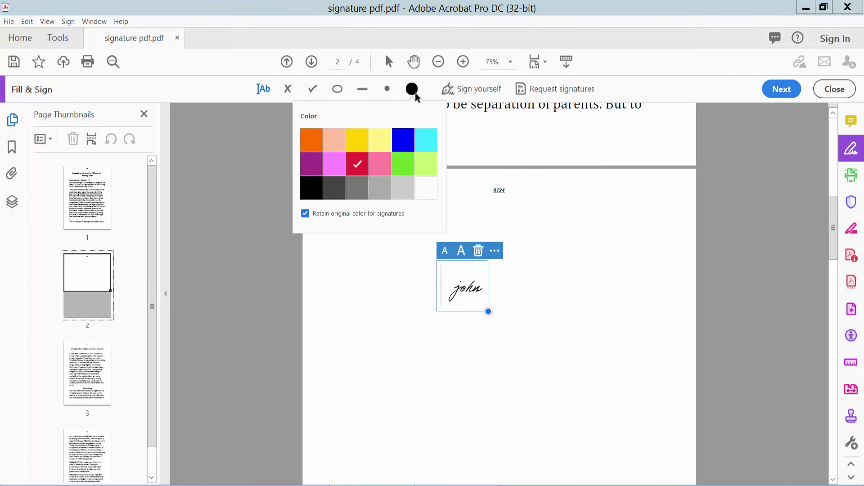
pyautogui.click(333, 166)
pyautogui.click(361, 168)
pyautogui.click(488, 311)
pyautogui.click(462, 251)
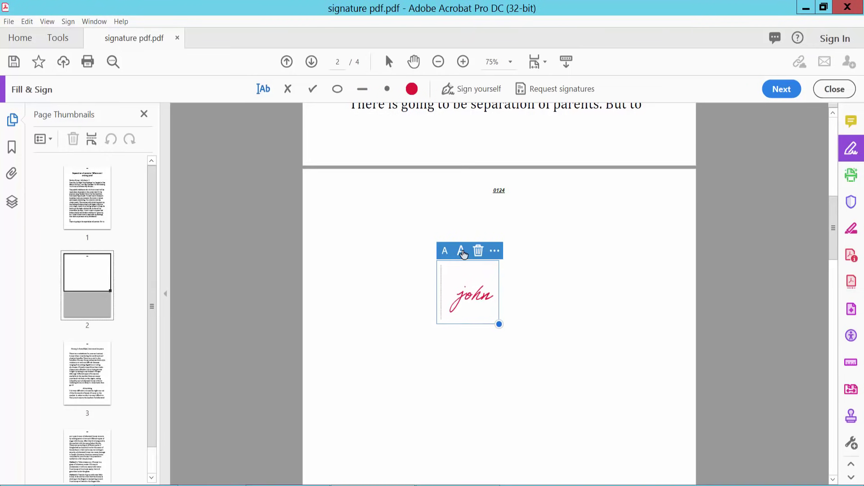
pyautogui.click(462, 252)
# Step: Try pink and purple on the john signature, then settle back on red
pyautogui.click(411, 91)
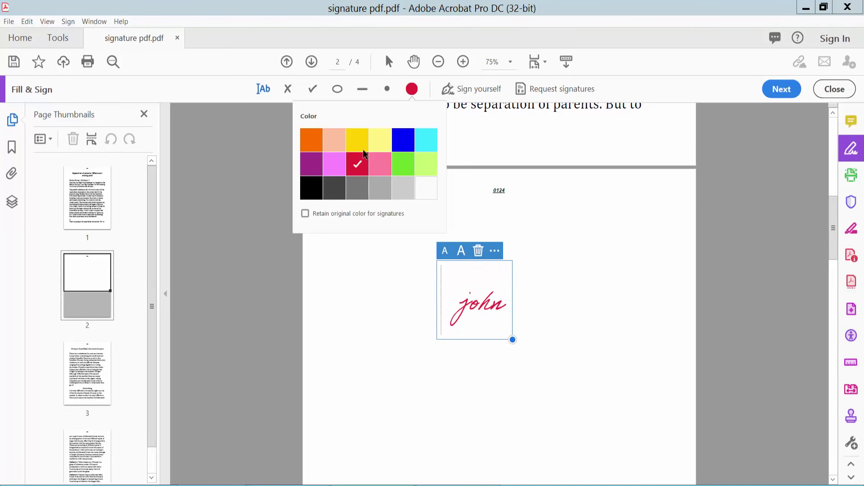
pyautogui.click(332, 157)
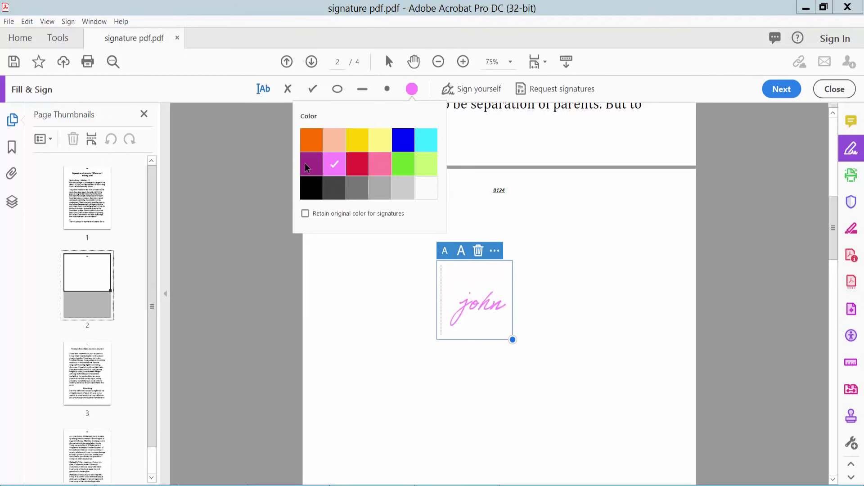
pyautogui.click(304, 167)
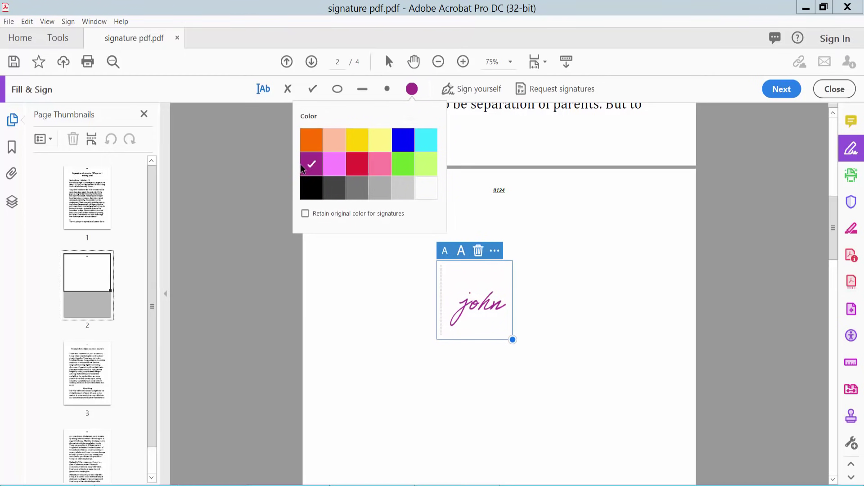
pyautogui.click(361, 163)
pyautogui.click(589, 186)
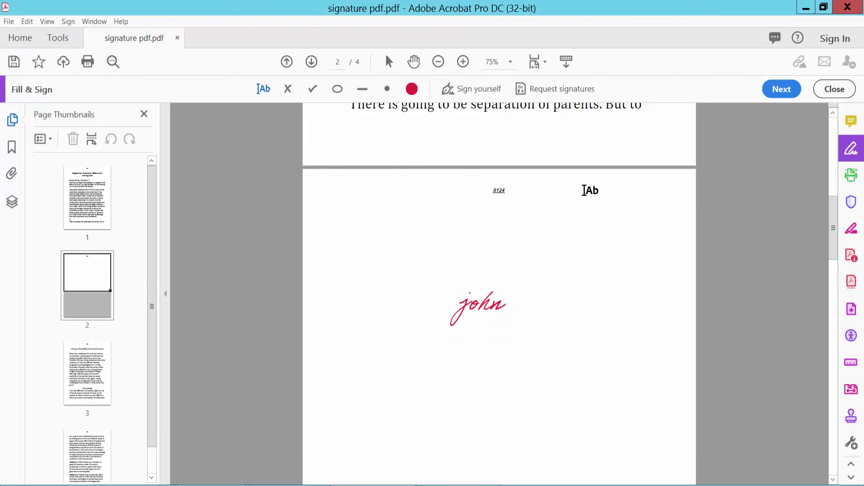
pyautogui.click(483, 89)
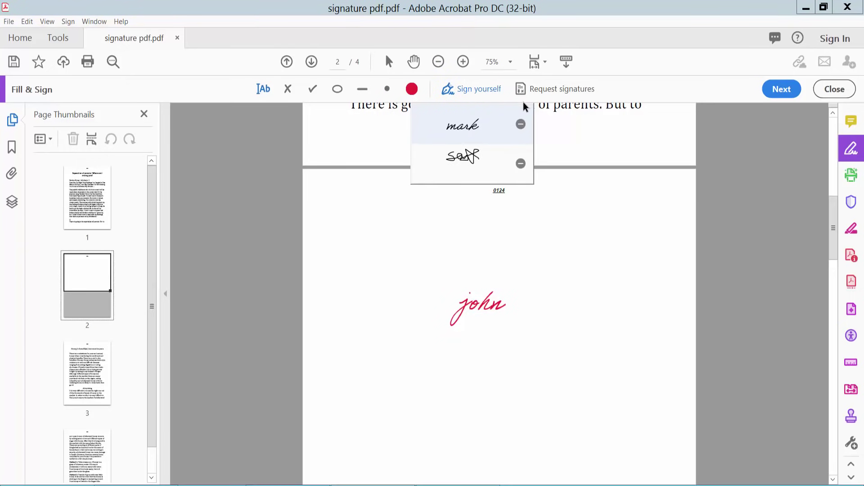
# Step: Start a new image signature, then cancel the picker and Add Signature dialog without adding anything
pyautogui.click(522, 127)
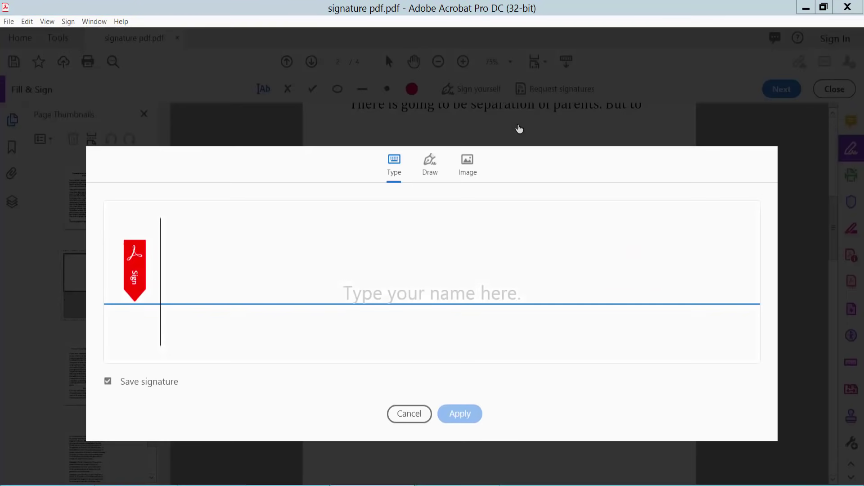
pyautogui.click(468, 167)
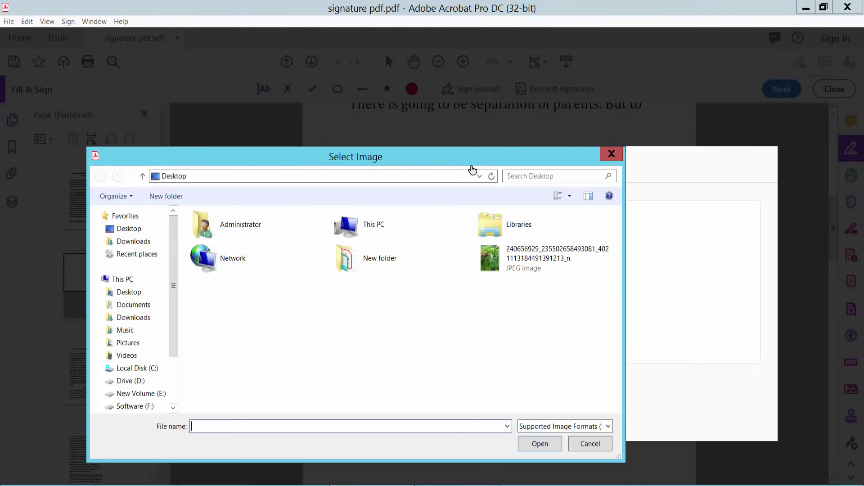
pyautogui.click(612, 154)
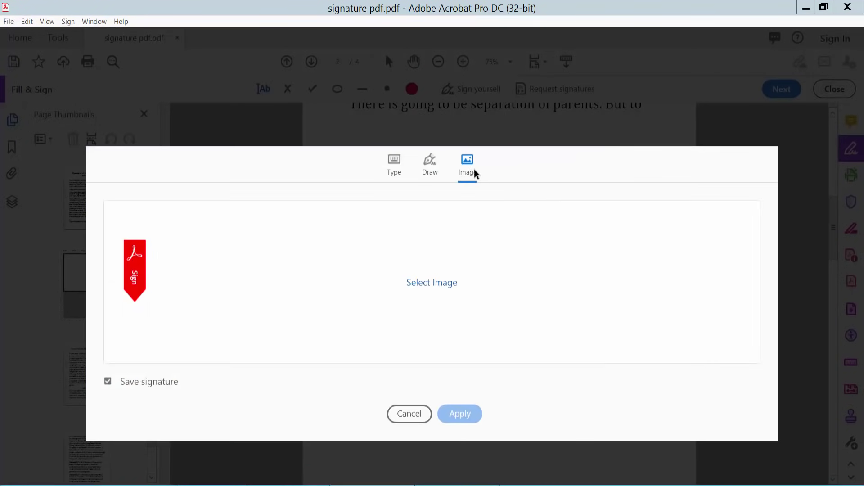
pyautogui.click(398, 417)
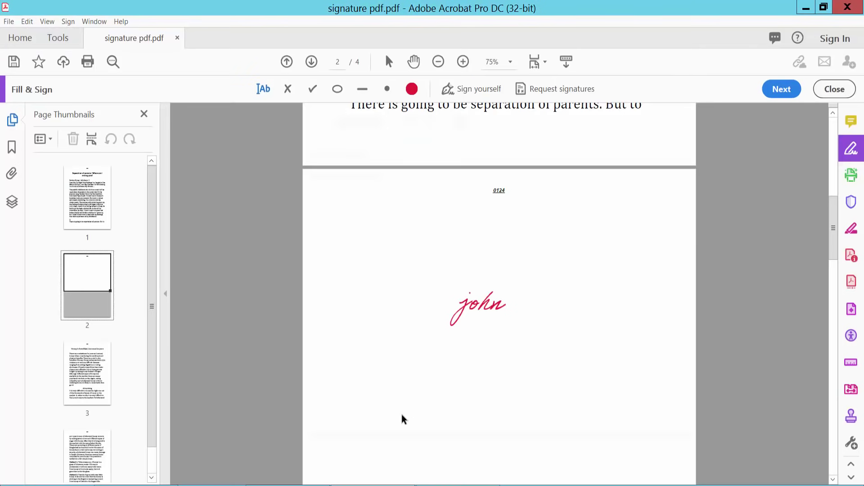
# Step: Place an enlarged cross mark near the top of page 2 and colour it red
pyautogui.scroll(-1, 518, 230)
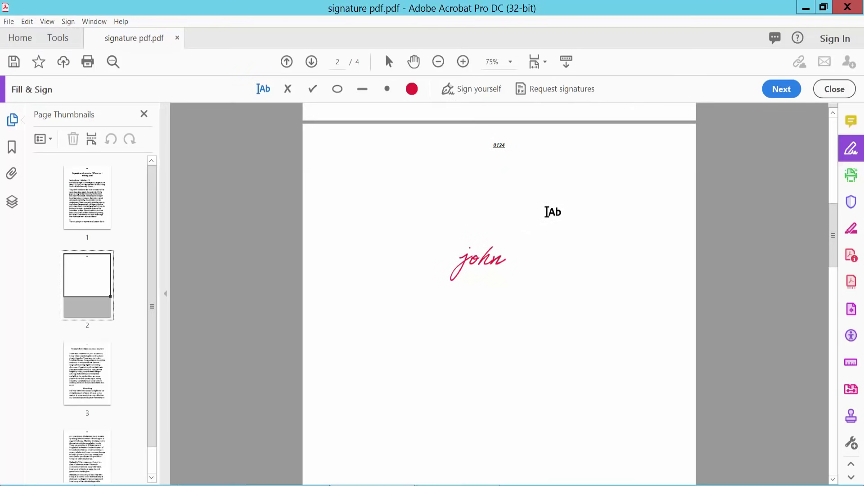
pyautogui.click(288, 89)
pyautogui.click(561, 178)
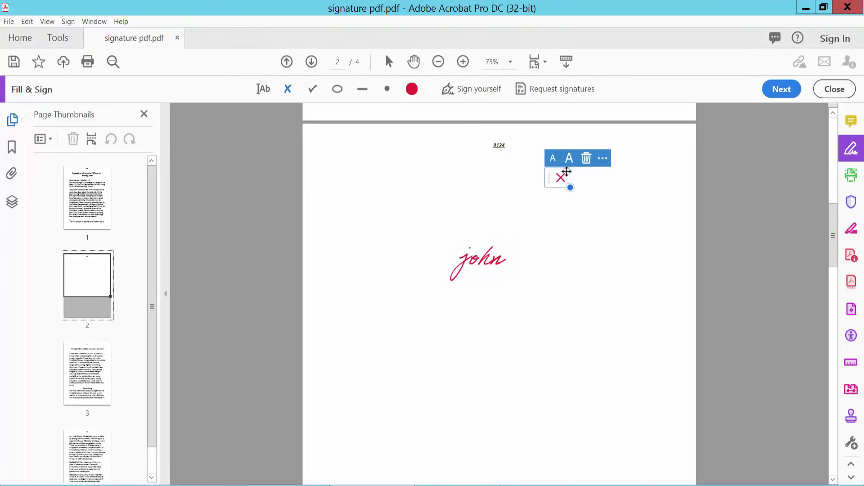
pyautogui.moveTo(570, 187); pyautogui.dragTo(606, 225)
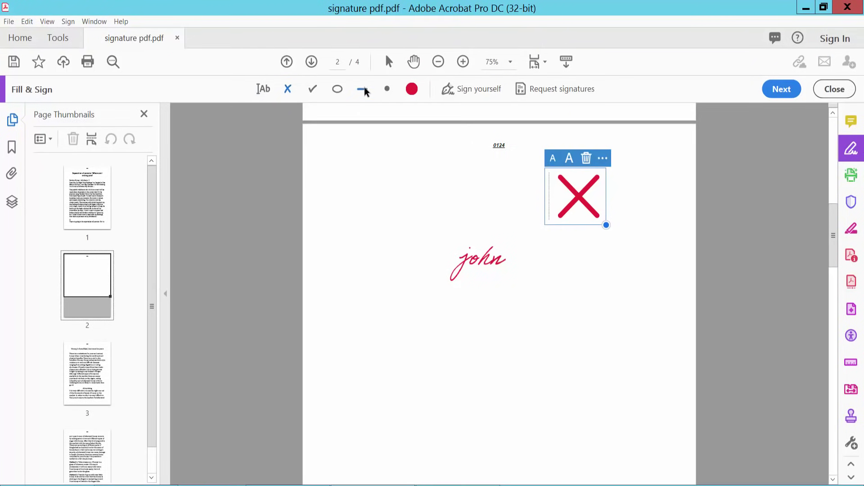
pyautogui.click(412, 88)
pyautogui.click(311, 188)
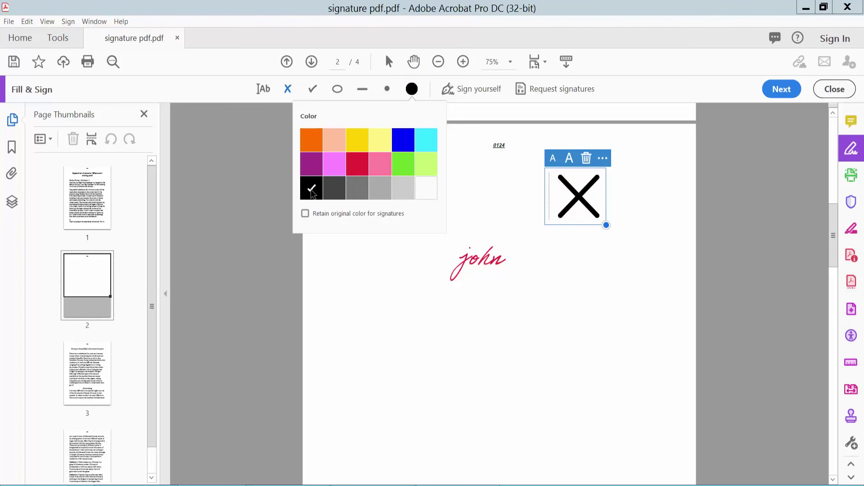
pyautogui.click(357, 163)
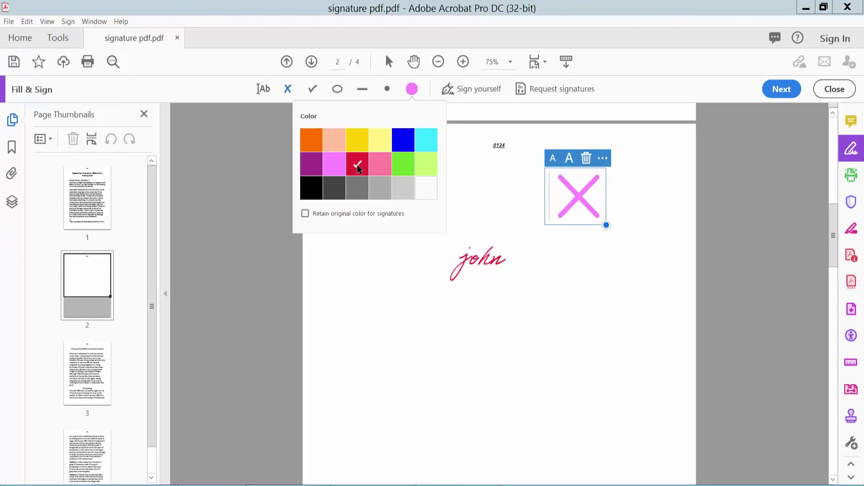
# Step: Place and enlarge a check mark, move it down, then delete the misplaced check
pyautogui.click(314, 90)
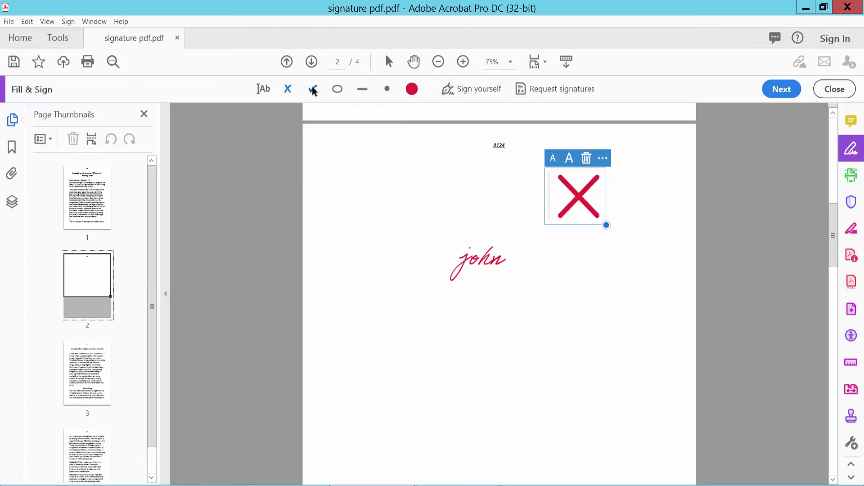
pyautogui.click(375, 187)
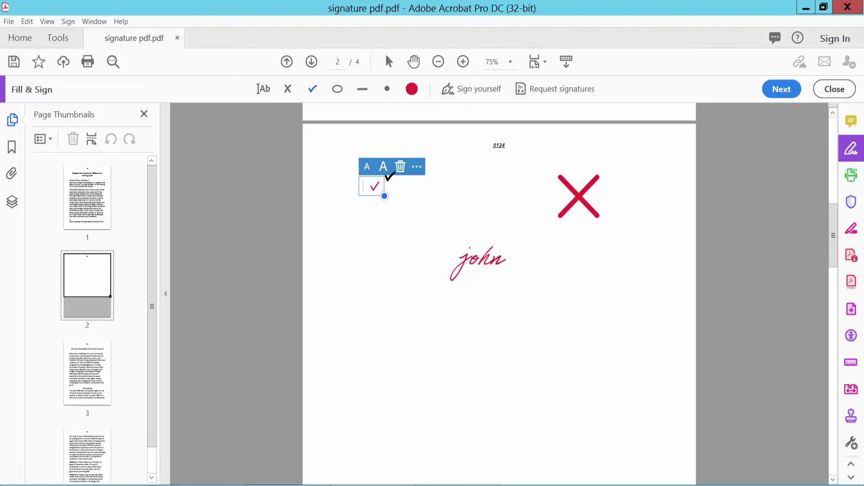
pyautogui.moveTo(384, 196); pyautogui.dragTo(420, 233)
pyautogui.moveTo(385, 210); pyautogui.dragTo(372, 342)
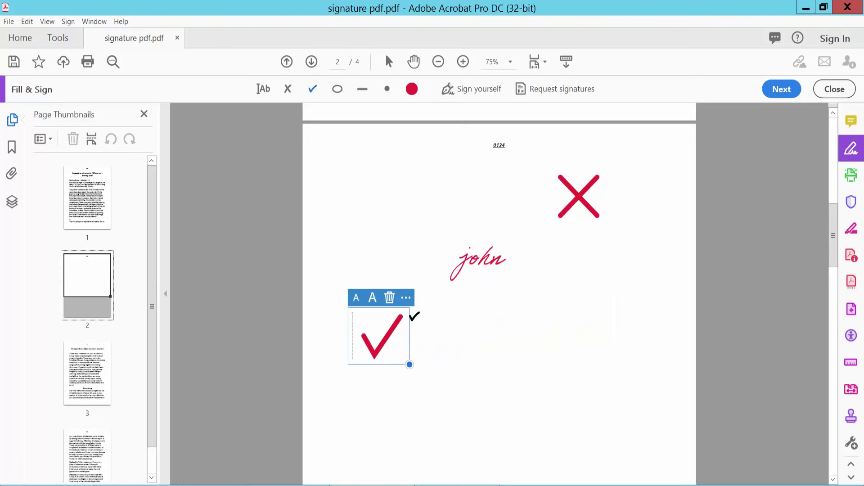
pyautogui.click(389, 298)
# Step: Place a check mark left of the signature and colour it blue
pyautogui.click(382, 250)
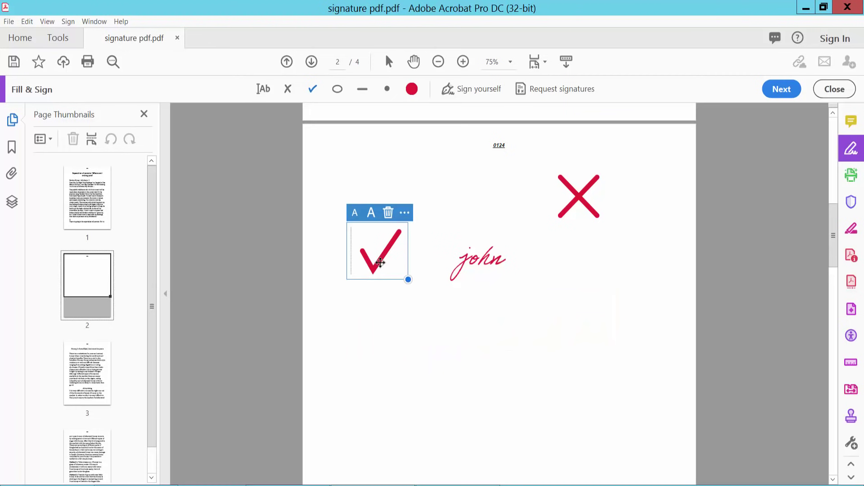
pyautogui.click(413, 89)
pyautogui.click(404, 140)
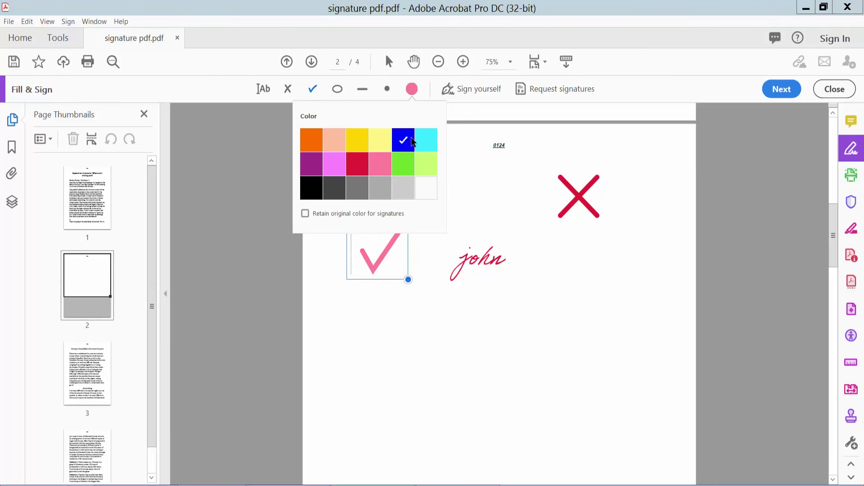
pyautogui.click(375, 136)
pyautogui.click(402, 139)
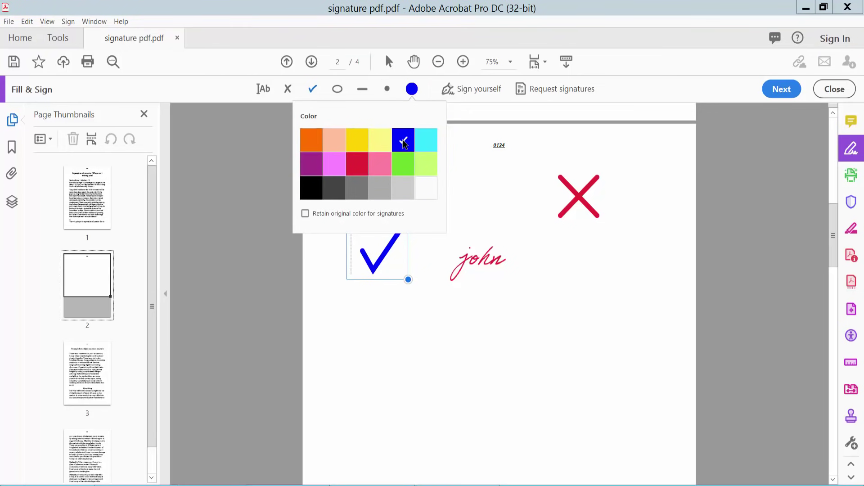
pyautogui.click(336, 89)
# Step: Place an ellipse below the signature, enlarge it five steps, and colour it pink
pyautogui.click(450, 309)
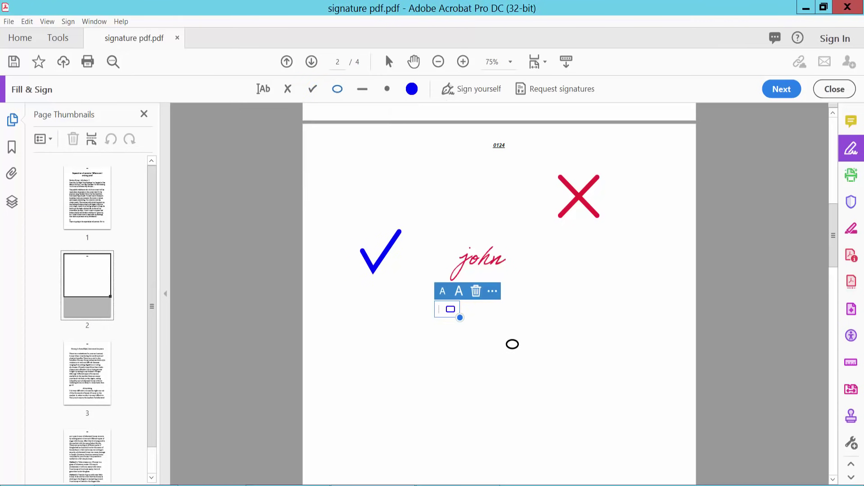
pyautogui.click(459, 291)
pyautogui.click(460, 291)
pyautogui.click(459, 291)
pyautogui.click(459, 292)
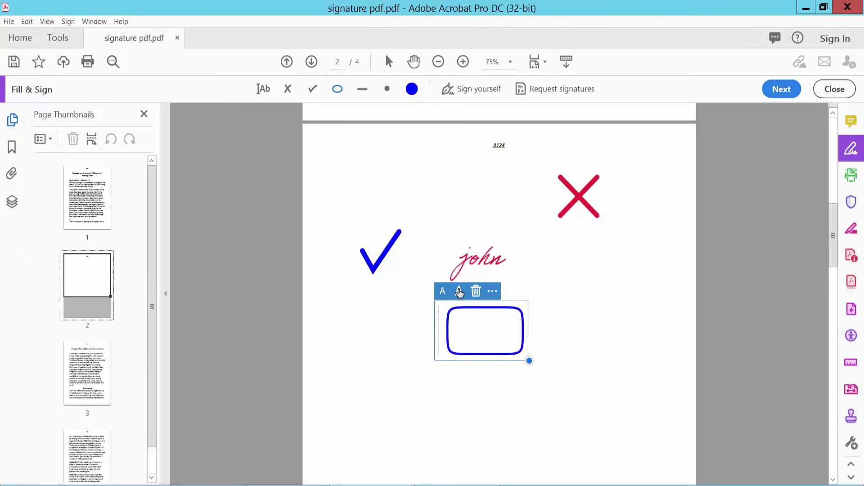
pyautogui.click(459, 292)
pyautogui.click(459, 292)
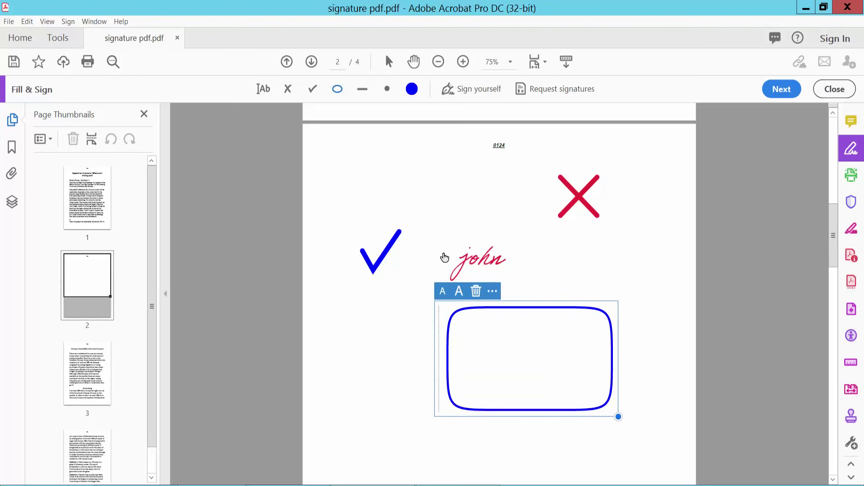
pyautogui.click(412, 89)
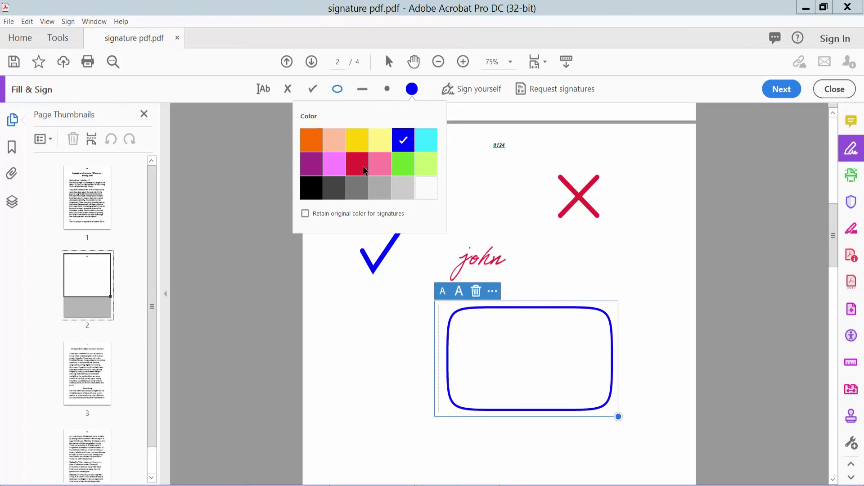
pyautogui.click(377, 163)
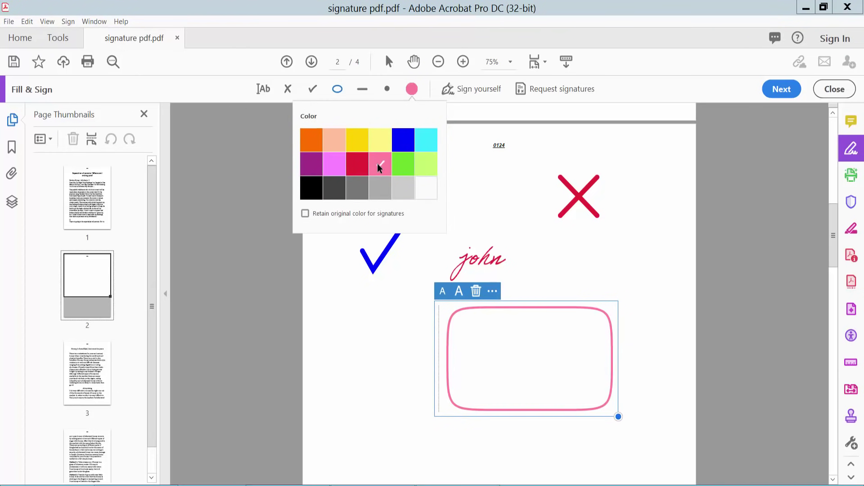
# Step: Add an enlarged green dot near the top of page 2 and a second one beside it
pyautogui.click(386, 89)
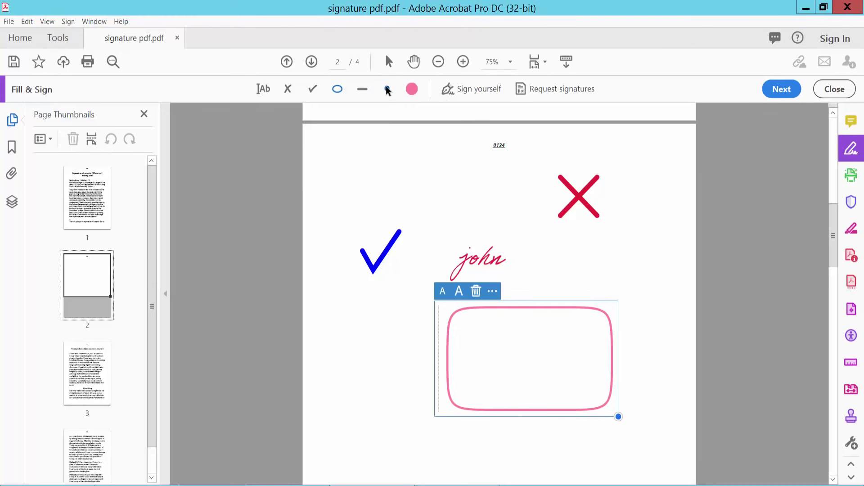
pyautogui.click(424, 167)
pyautogui.moveTo(433, 177); pyautogui.dragTo(470, 215)
pyautogui.click(411, 90)
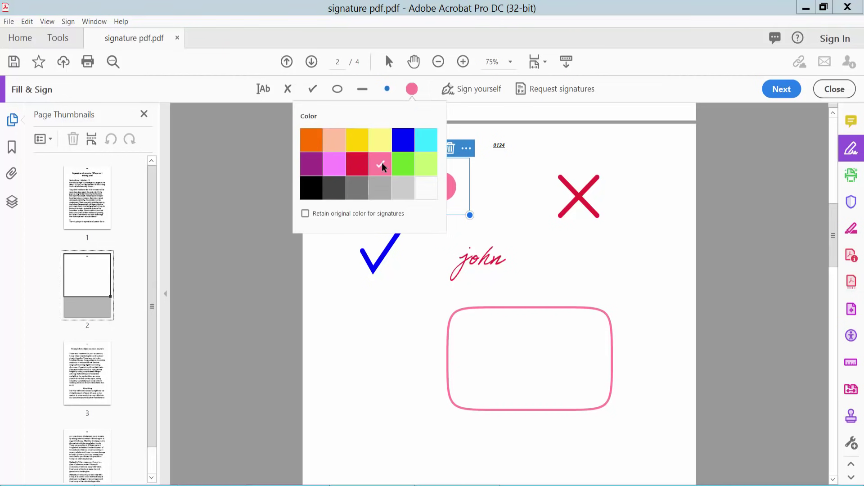
pyautogui.click(398, 162)
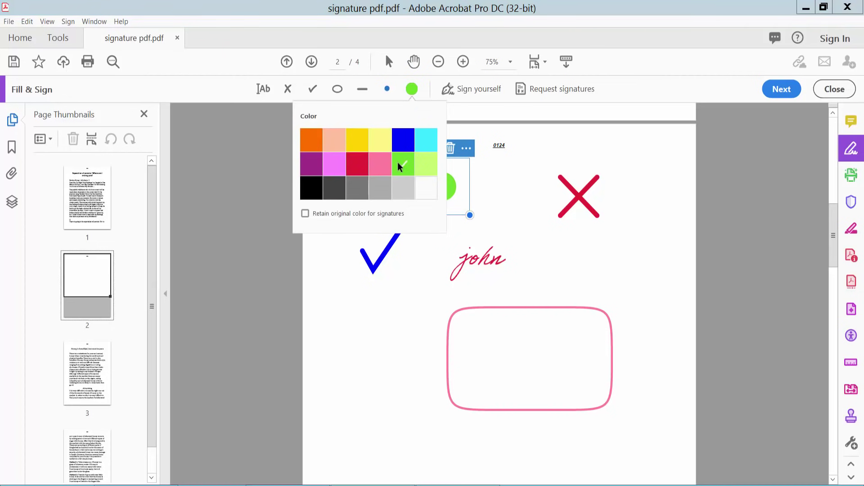
pyautogui.click(509, 208)
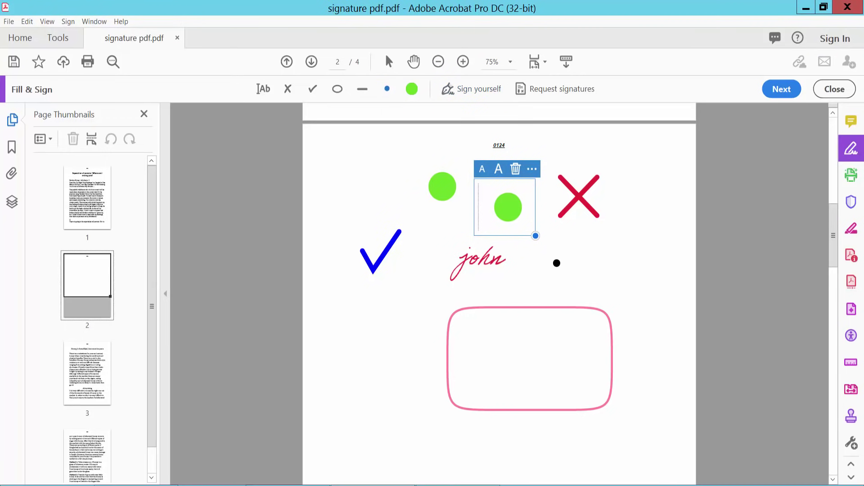
pyautogui.click(552, 89)
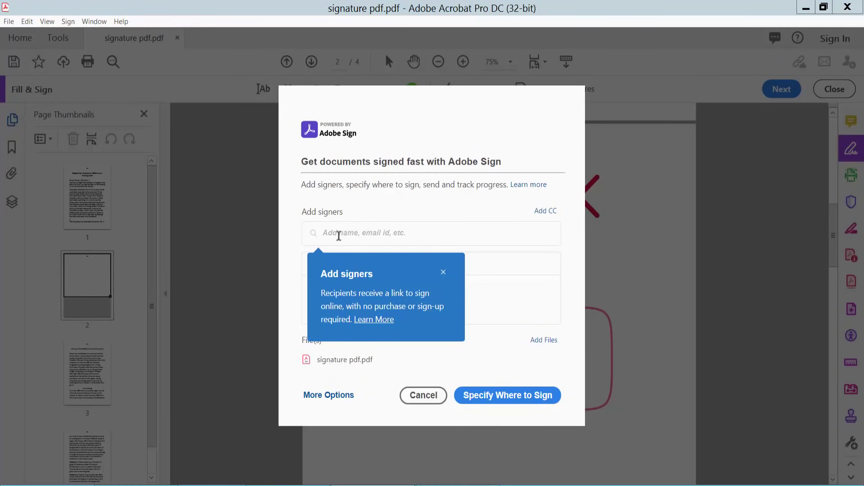
pyautogui.click(443, 272)
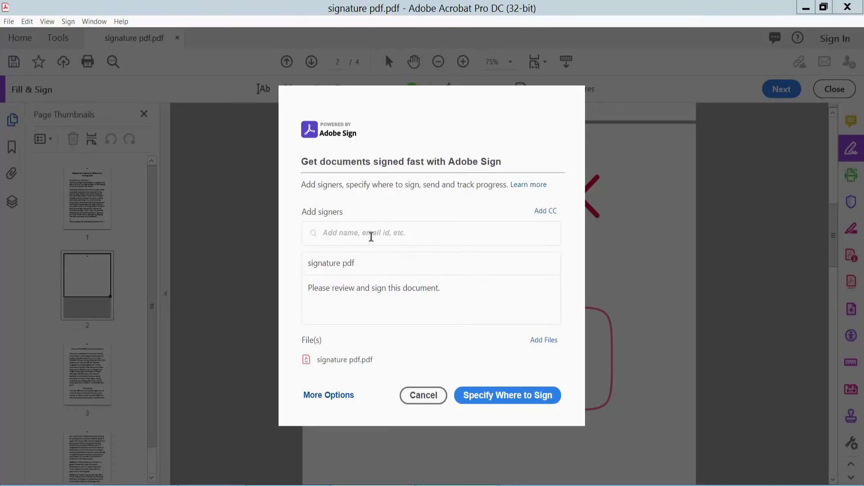
pyautogui.click(365, 294)
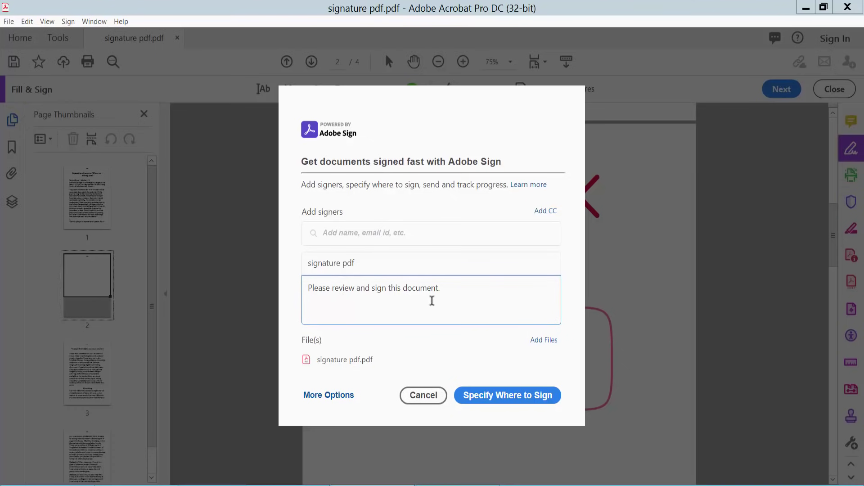
pyautogui.doubleClick(363, 290)
pyautogui.click(351, 290)
pyautogui.click(334, 291)
pyautogui.click(427, 395)
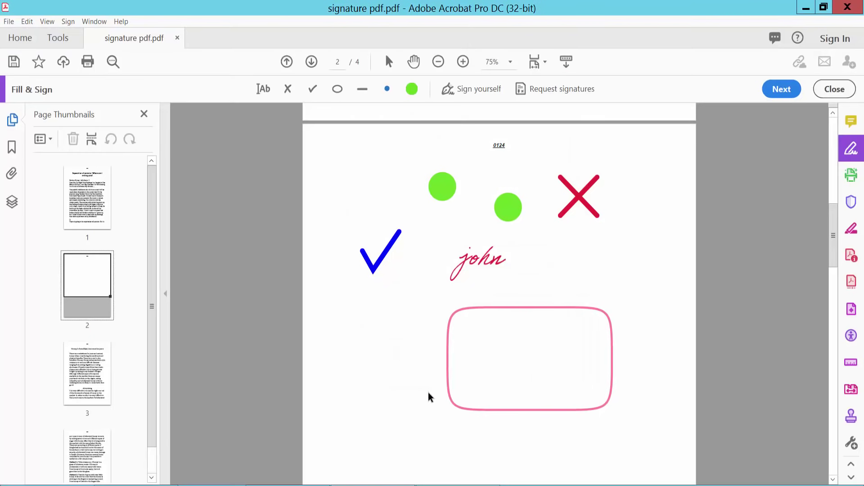